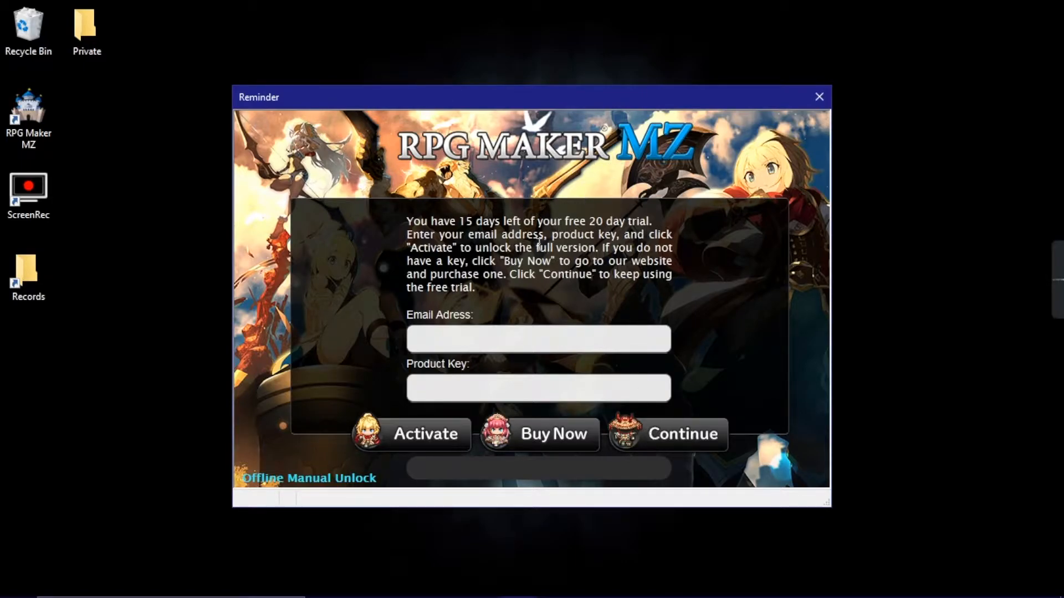
# - Continue with the free trial and close the Potatoland project that loads
pyautogui.moveTo(995, 597)
pyautogui.click(683, 434)
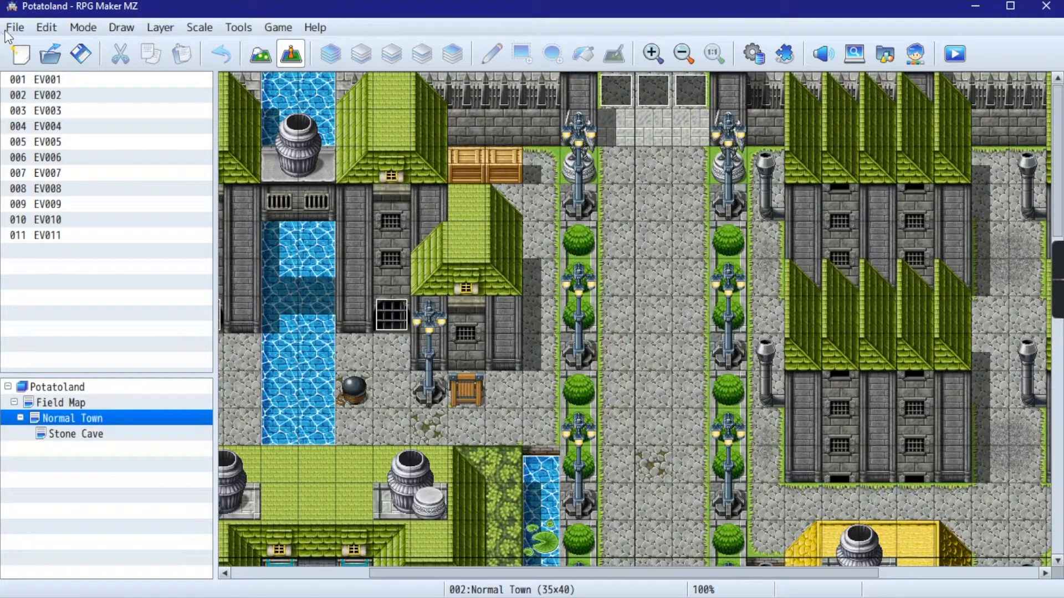
pyautogui.click(10, 31)
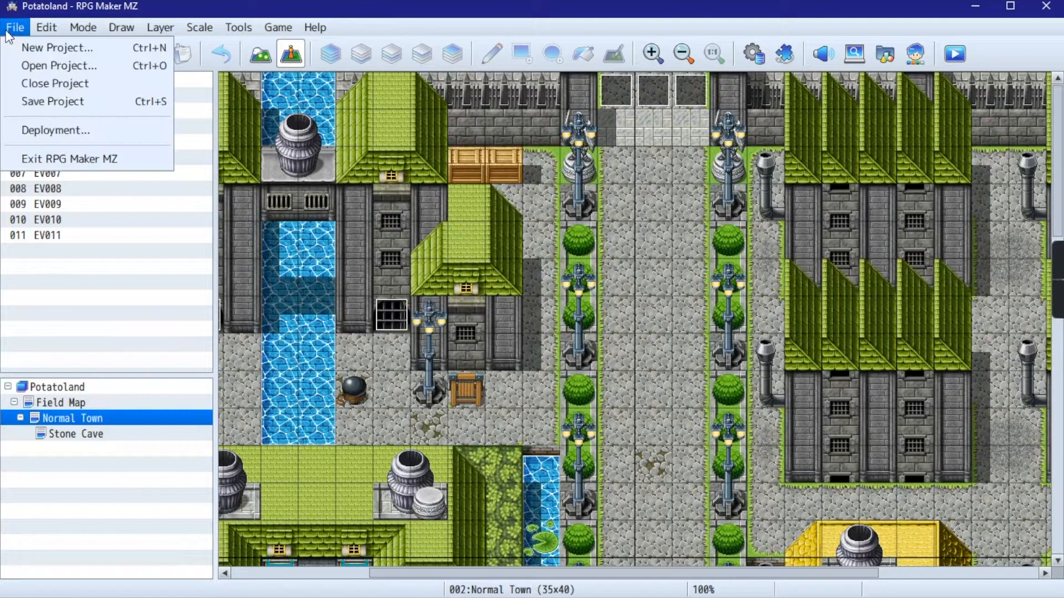
pyautogui.click(65, 86)
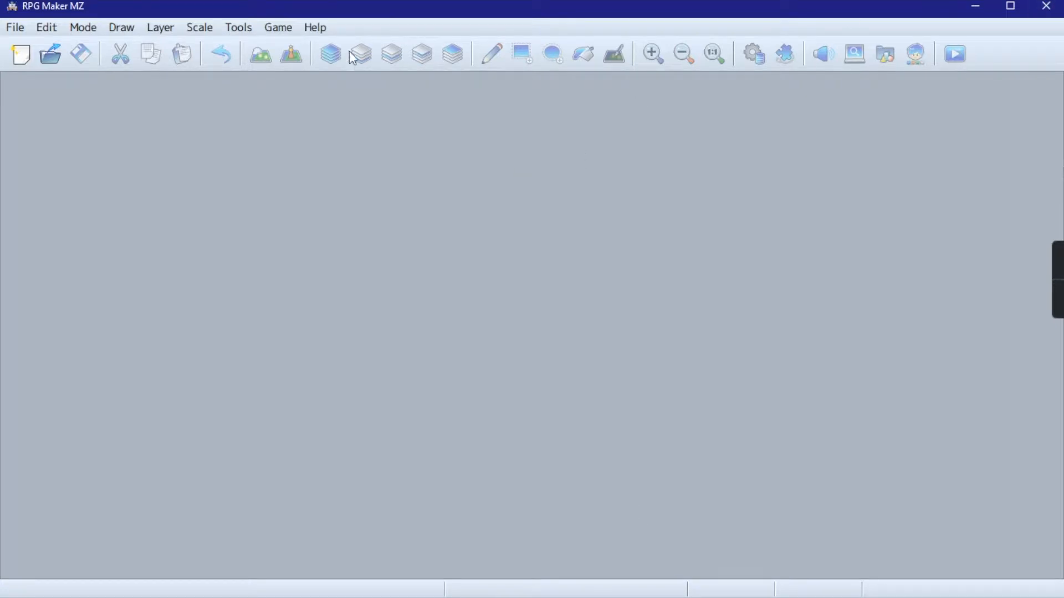
# - Look through the built-in tutorials from Map Basics to Editing the Title Screen, and close the selector without starting one
pyautogui.click(313, 28)
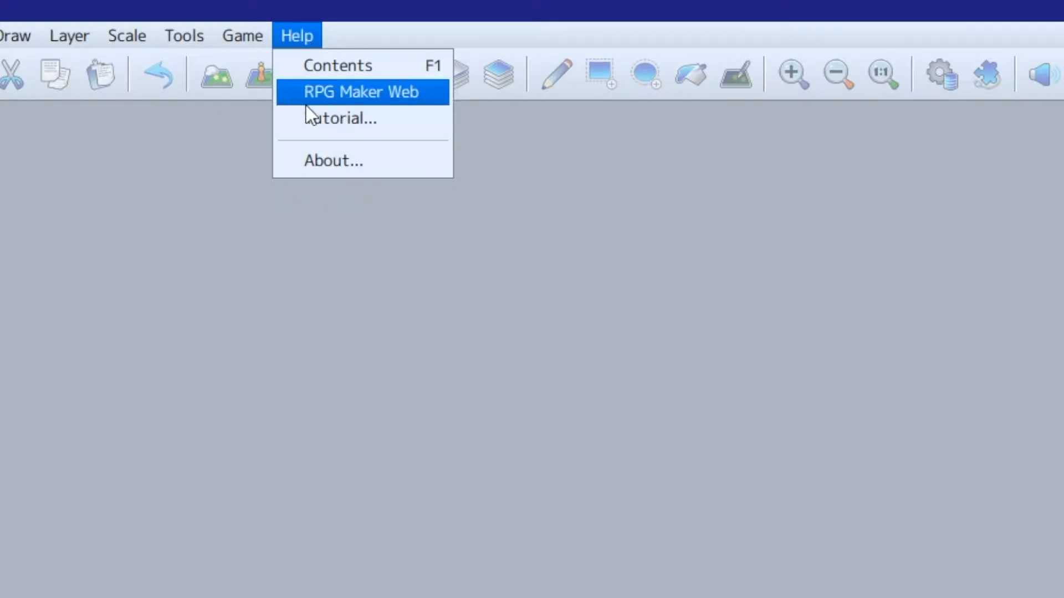
pyautogui.click(313, 119)
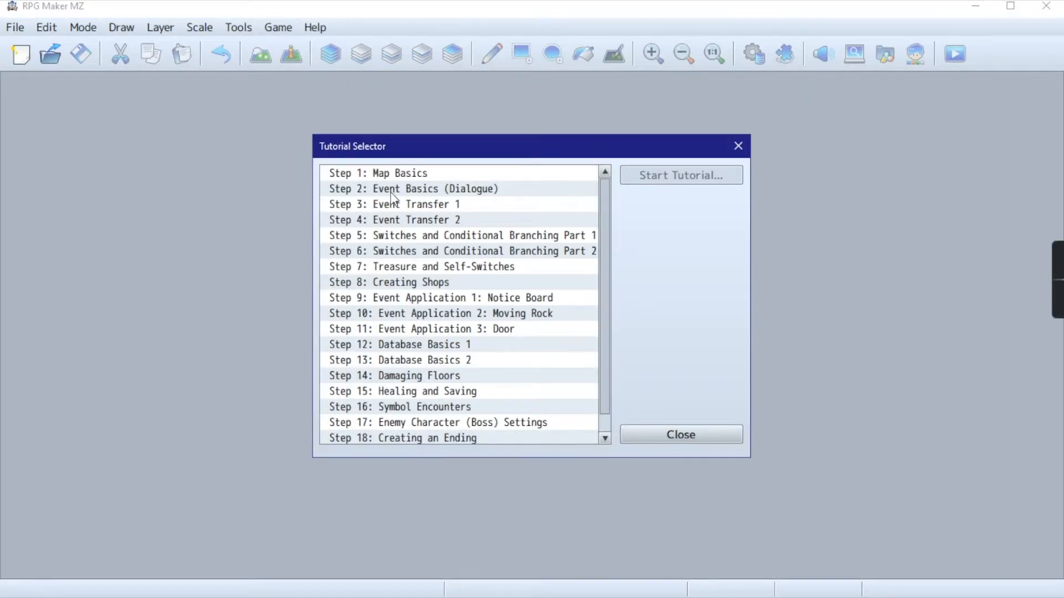
pyautogui.scroll(-1, 419, 238)
pyautogui.scroll(1, 419, 241)
pyautogui.click(434, 188)
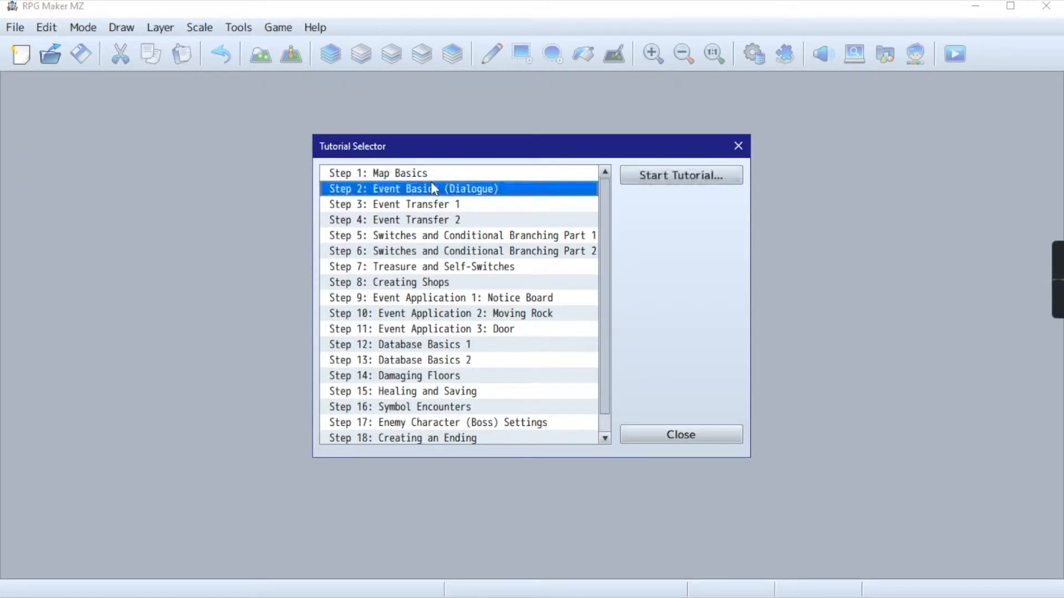
pyautogui.scroll(-1, 434, 189)
pyautogui.click(407, 422)
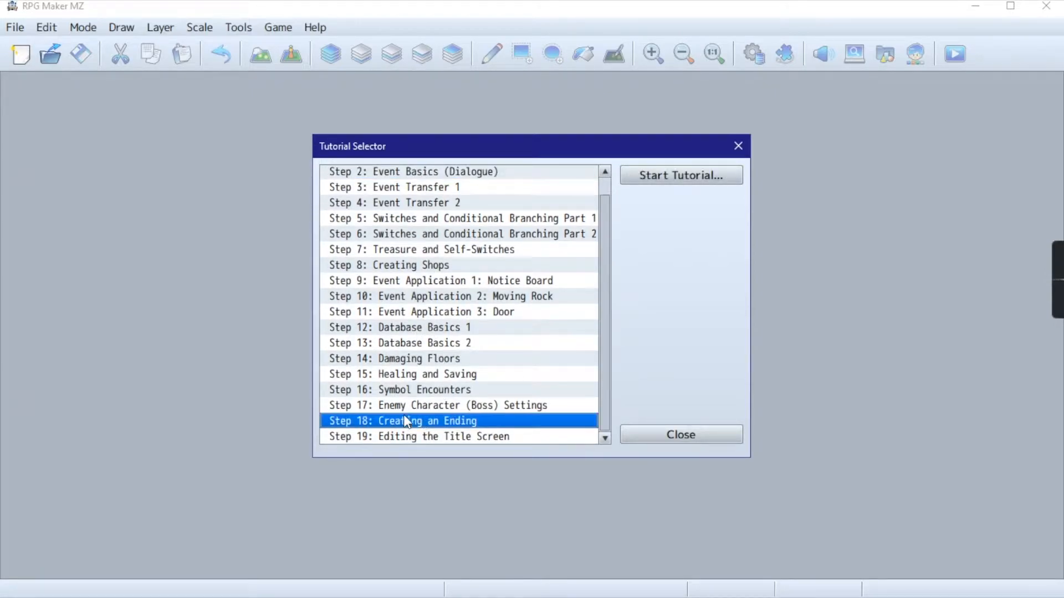
pyautogui.click(462, 407)
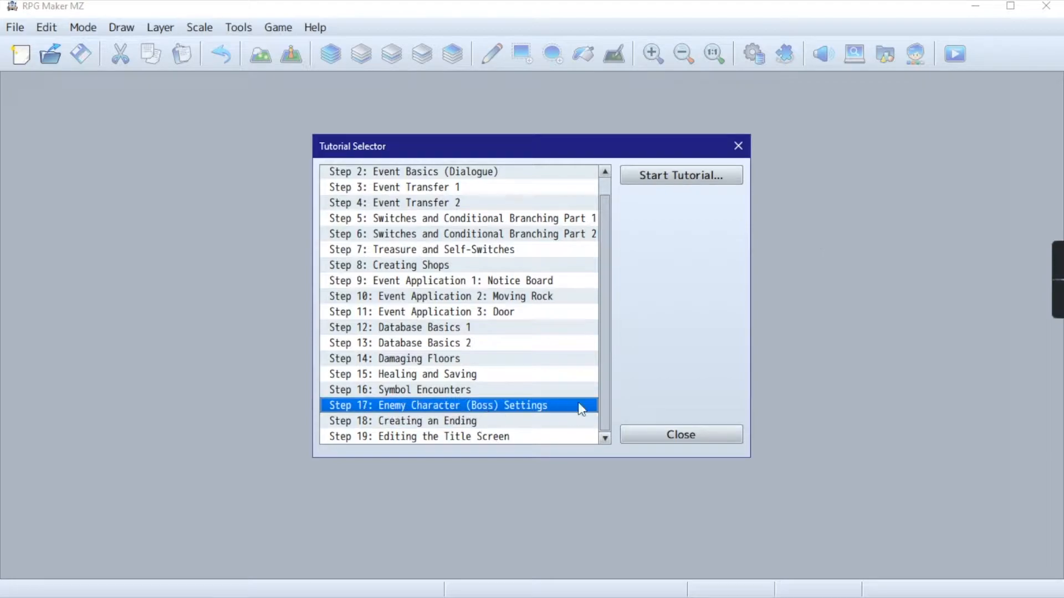
pyautogui.scroll(1, 499, 327)
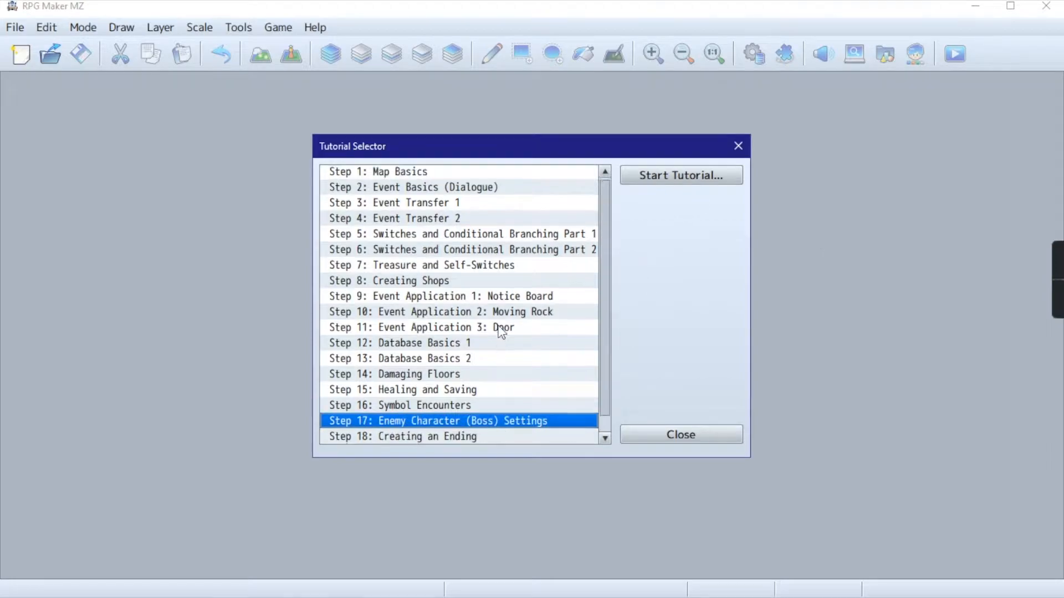
pyautogui.click(670, 436)
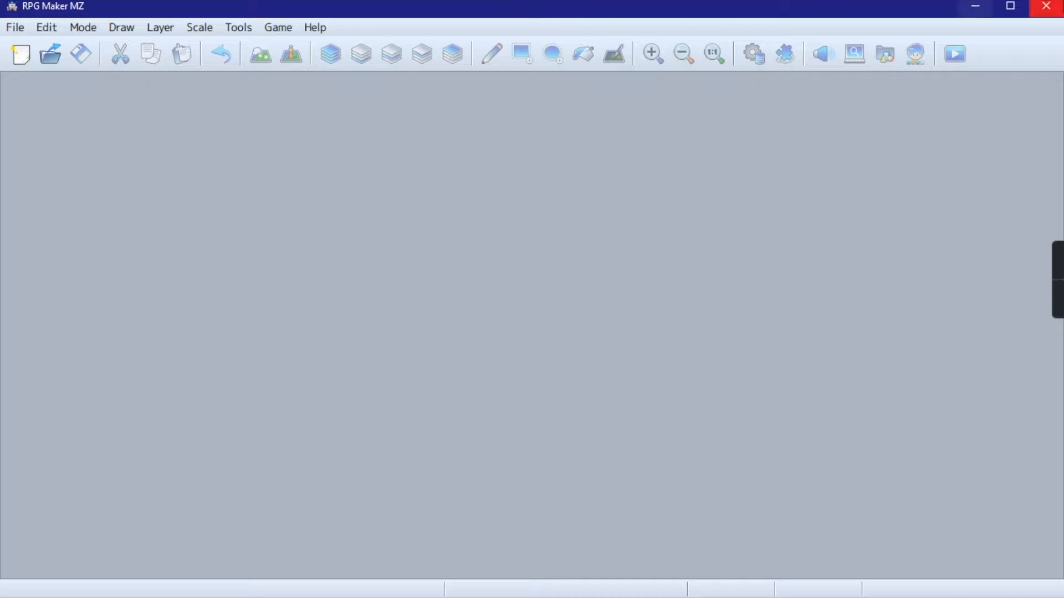
# - Start the built-in tutorial Step 1: Map Basics and continue past its opening warning
pyautogui.moveTo(1056, 280)
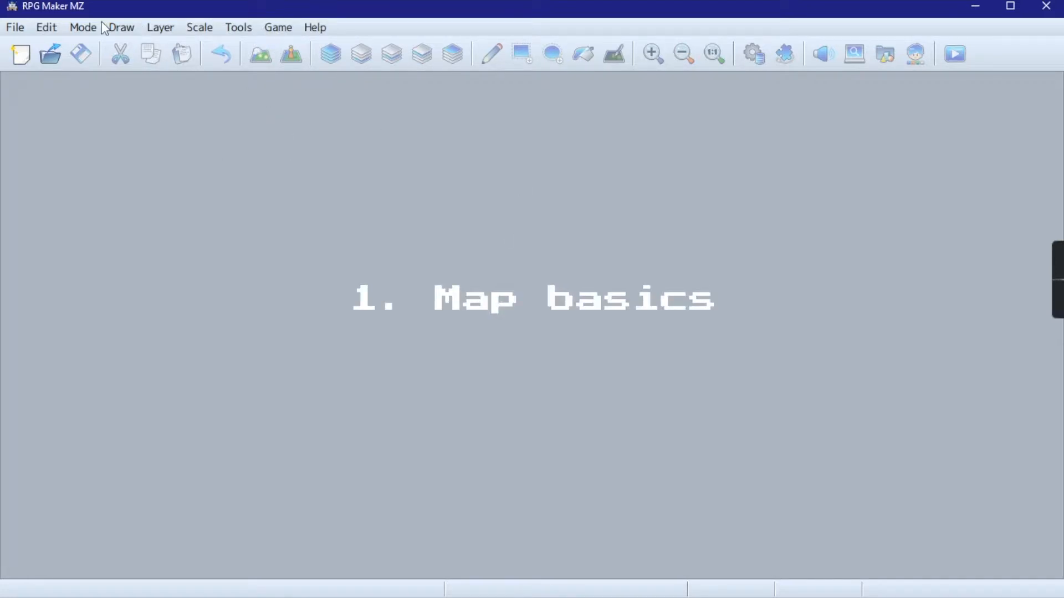
pyautogui.click(311, 28)
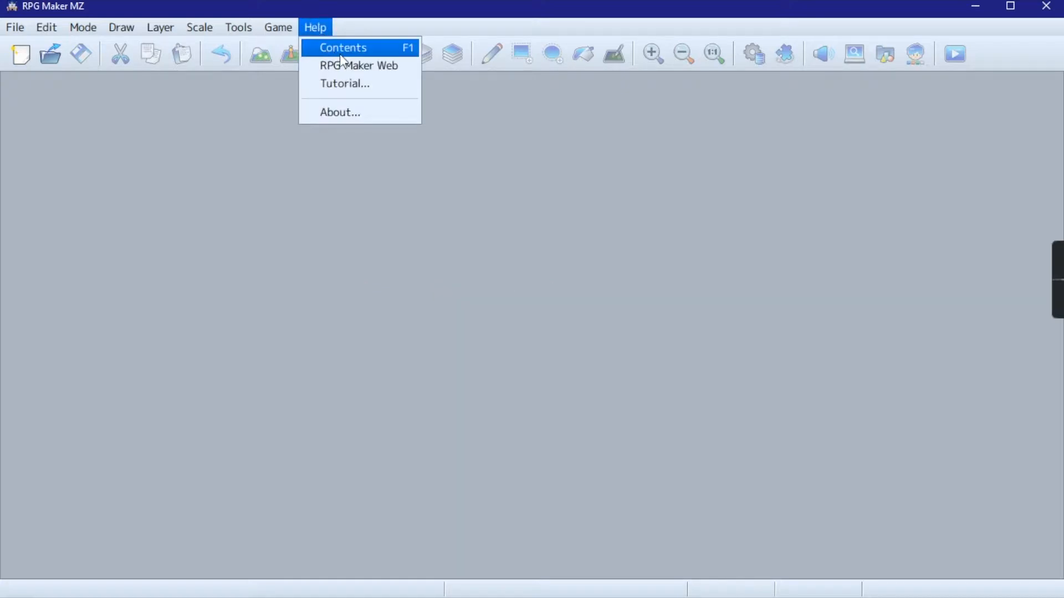
pyautogui.click(311, 27)
pyautogui.click(334, 85)
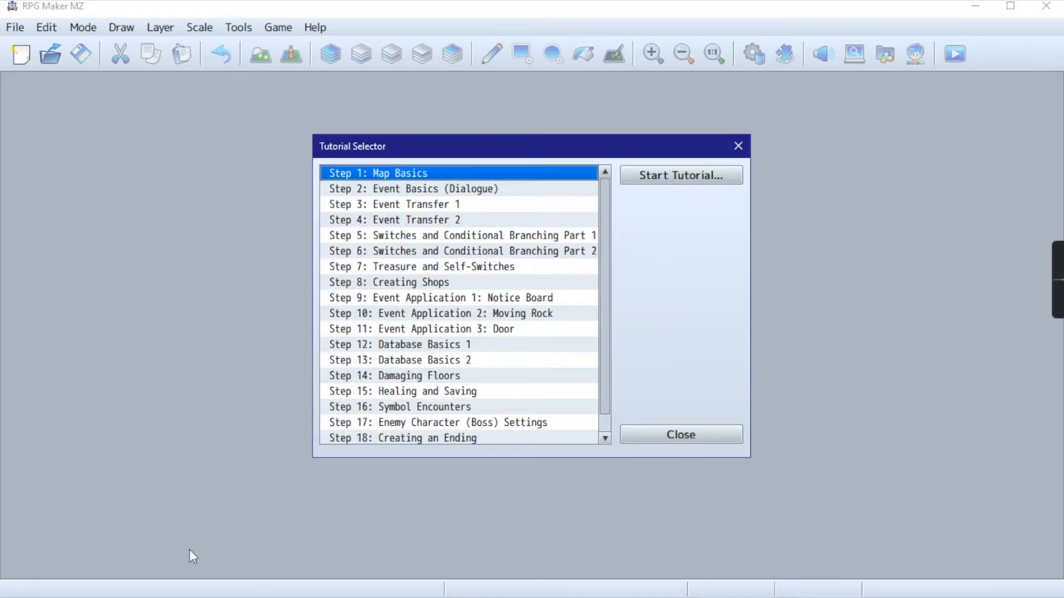
pyautogui.click(662, 176)
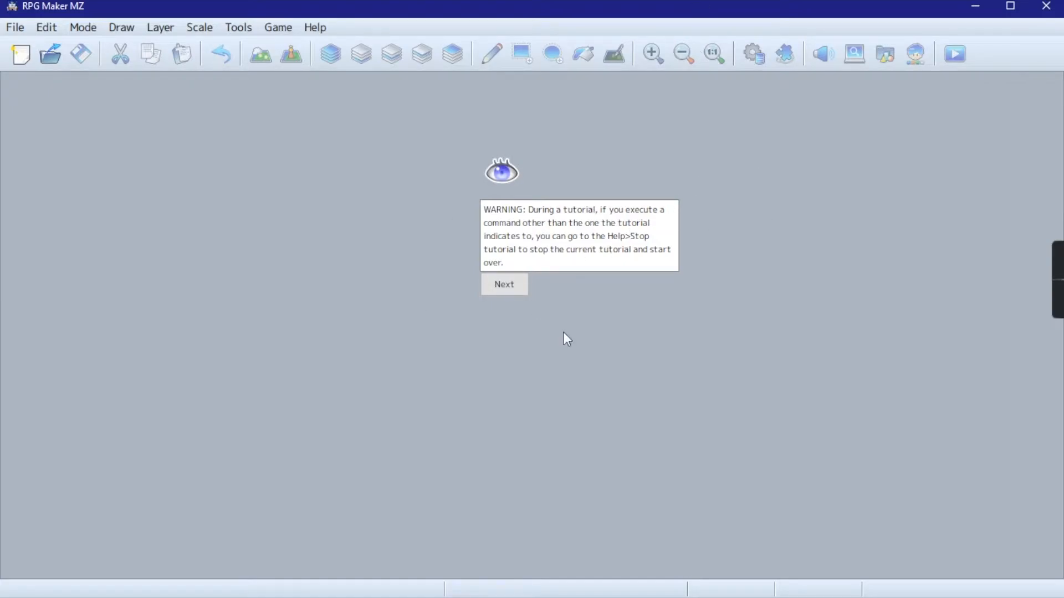
pyautogui.click(501, 293)
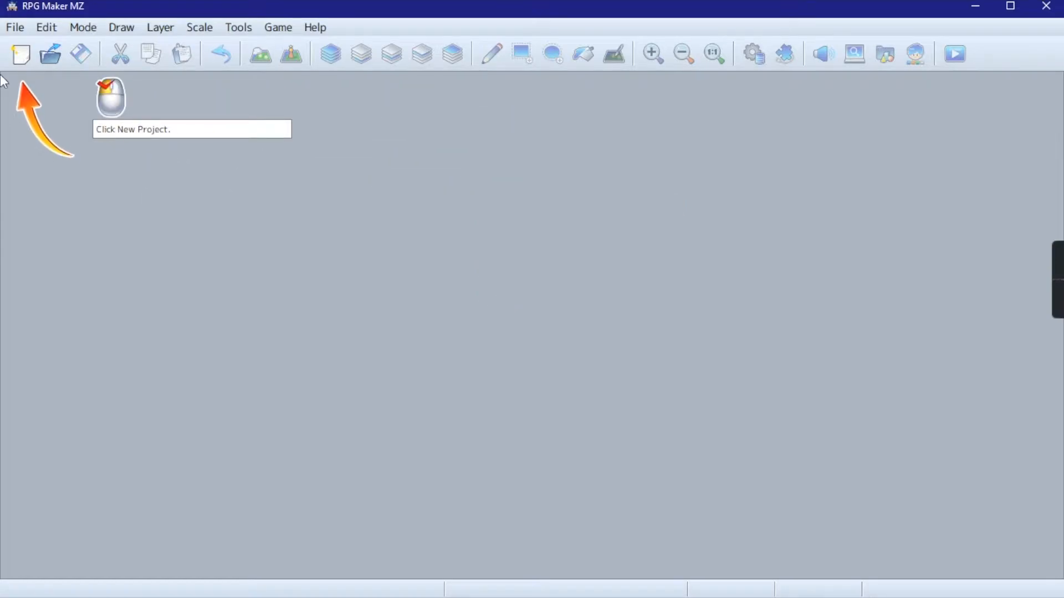
# - Create a new project with the name and game title Potatoland in the default location
pyautogui.click(21, 54)
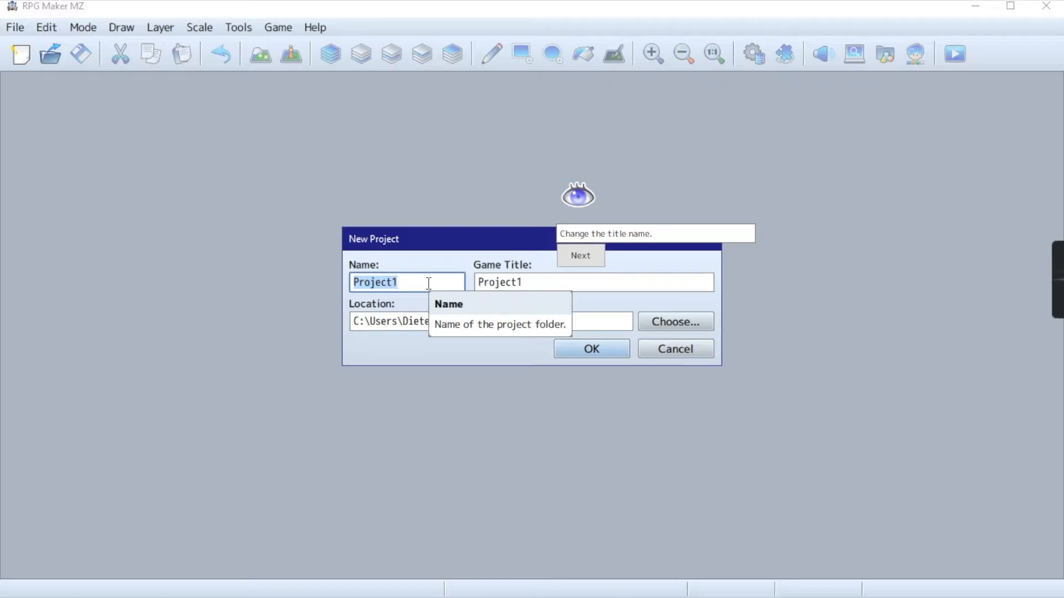
pyautogui.write('Potato')
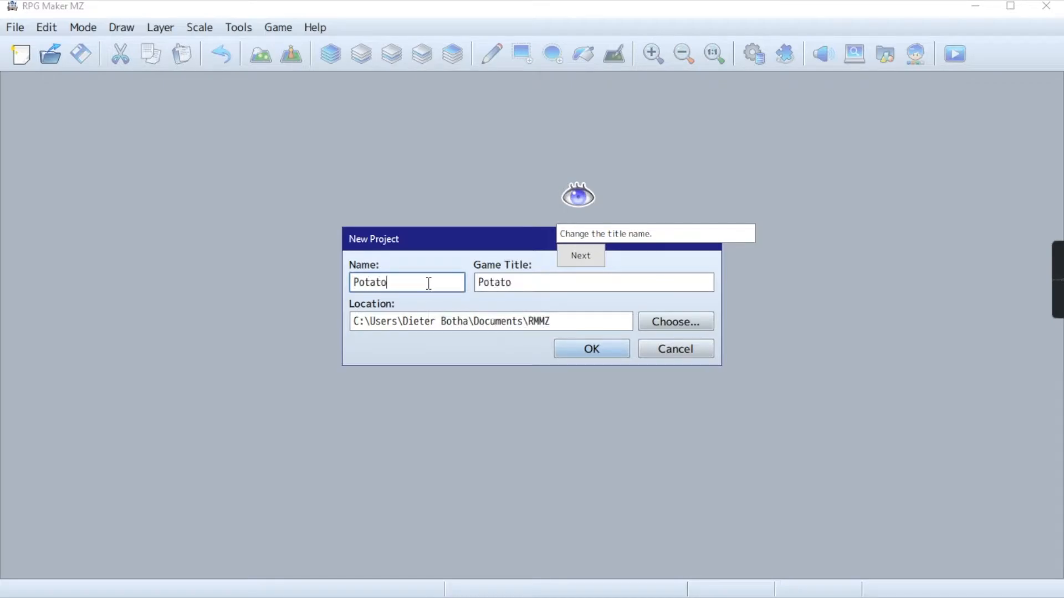
pyautogui.write('land')
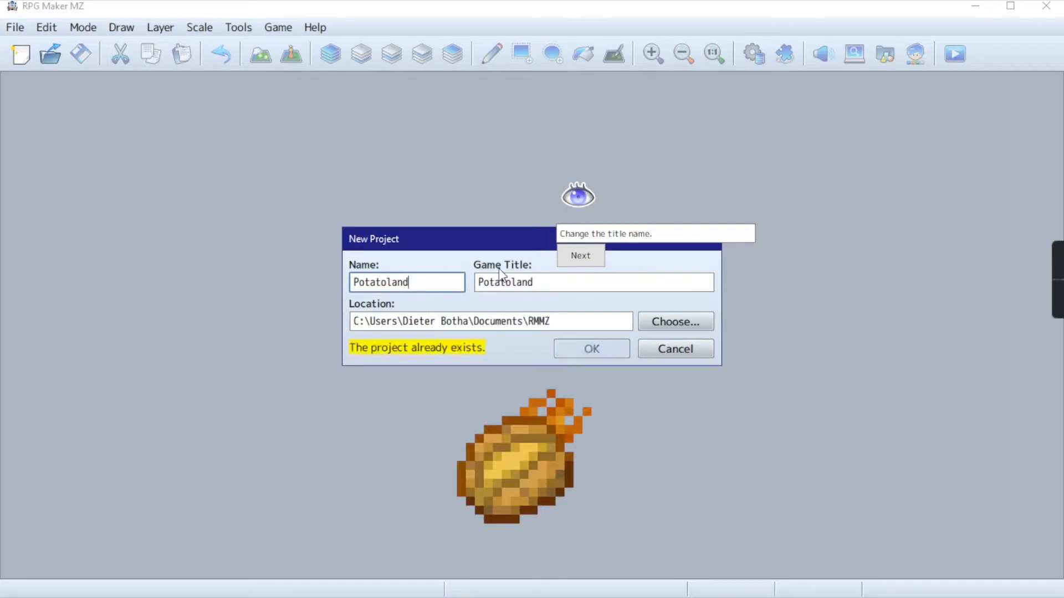
pyautogui.click(603, 357)
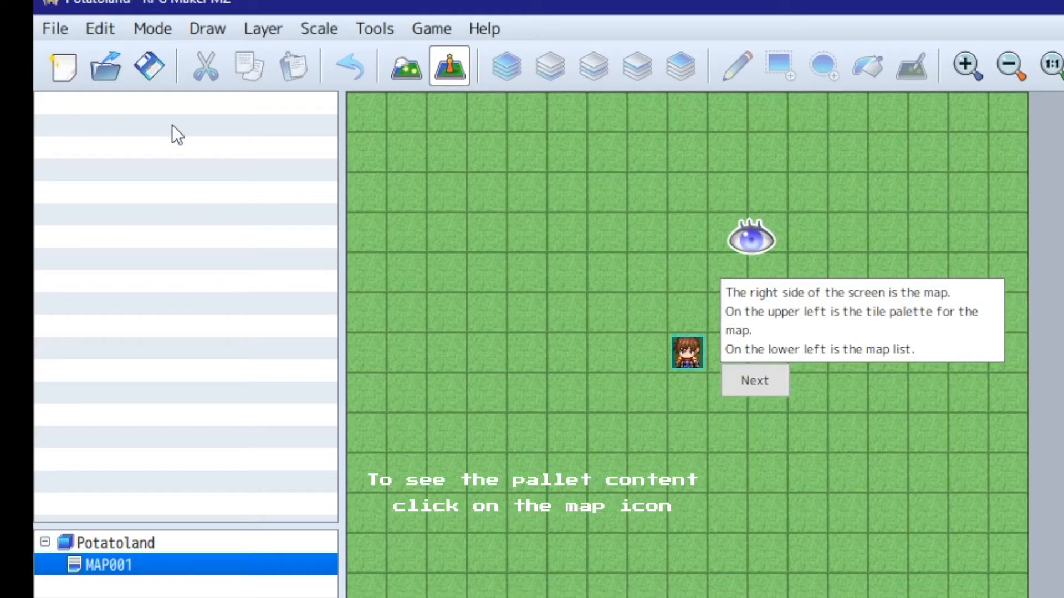
# - Switch to map editing and look through the A, B, C and R tile palettes, ending on palette A
pyautogui.click(406, 65)
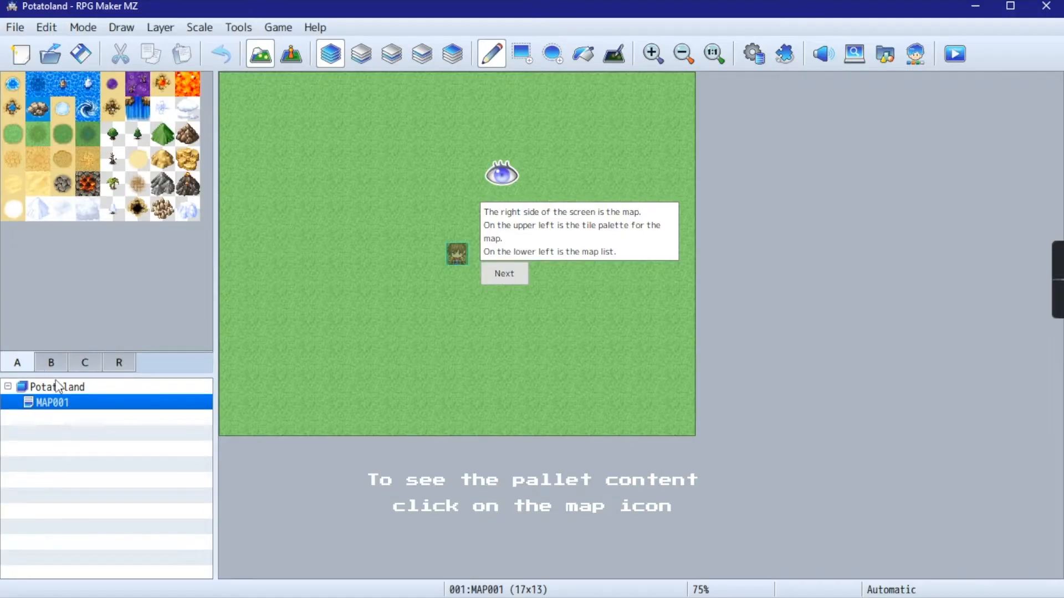
pyautogui.click(53, 366)
pyautogui.click(96, 368)
pyautogui.click(119, 369)
pyautogui.click(67, 369)
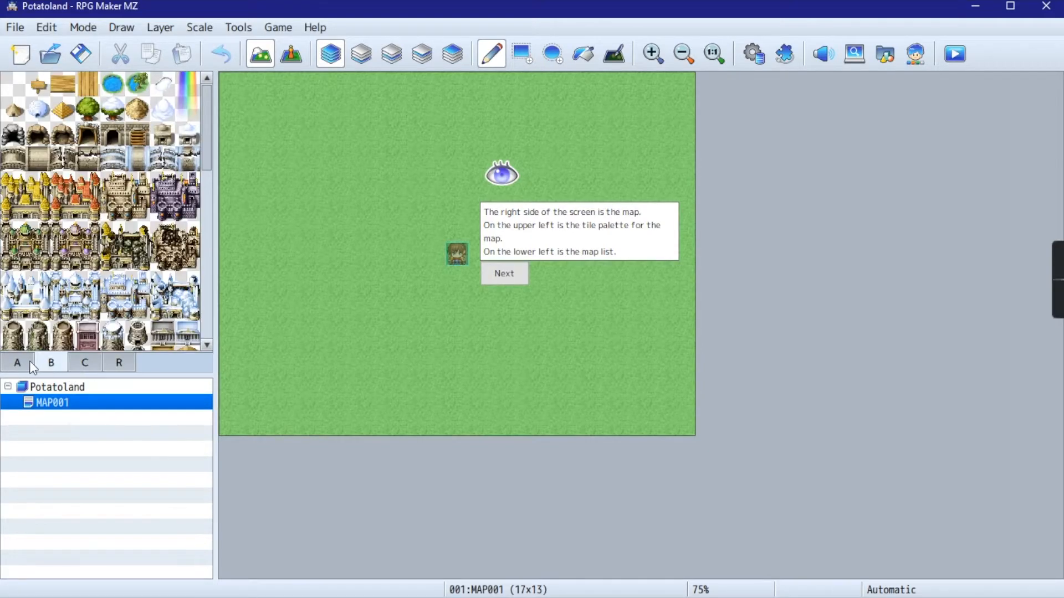
pyautogui.click(30, 364)
pyautogui.click(54, 363)
pyautogui.scroll(-5, 55, 284)
pyautogui.click(77, 365)
pyautogui.scroll(-5, 64, 256)
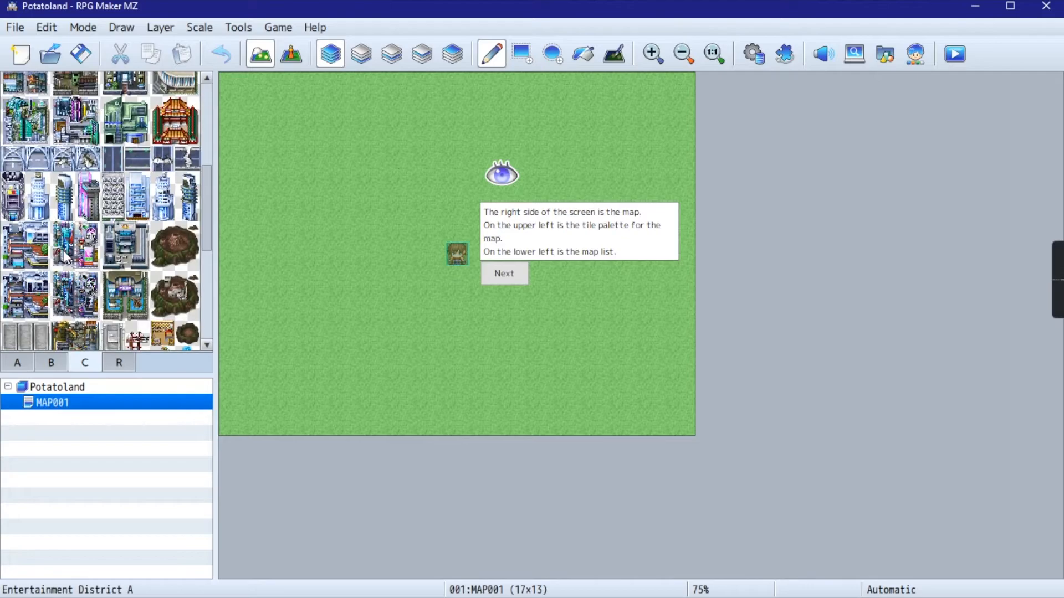
pyautogui.scroll(5, 72, 304)
pyautogui.click(17, 362)
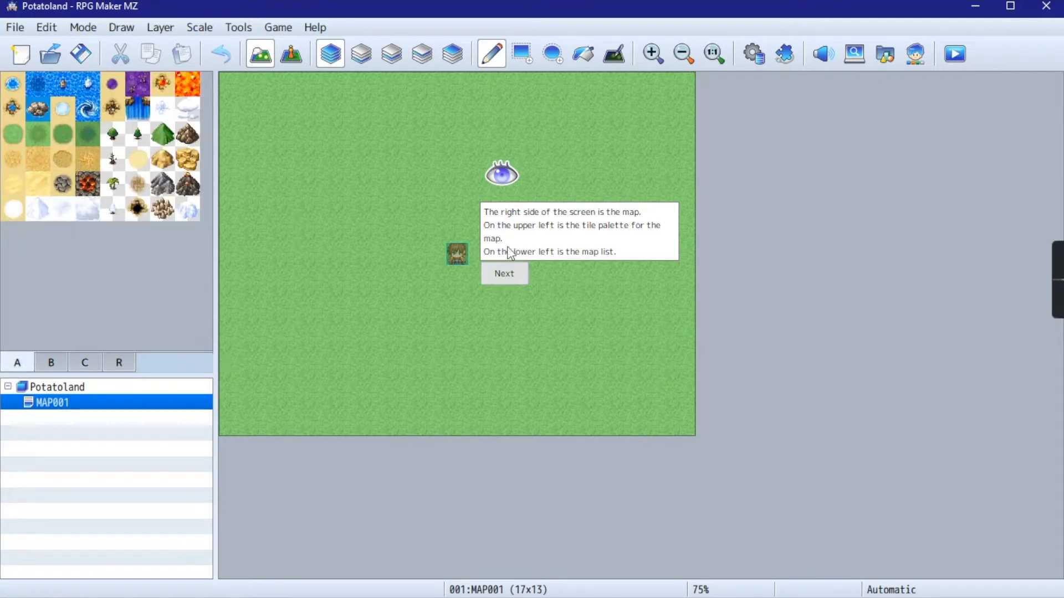
# - Advance the tutorial past the map layout and tileset palette explanations and open the Database
pyautogui.click(507, 275)
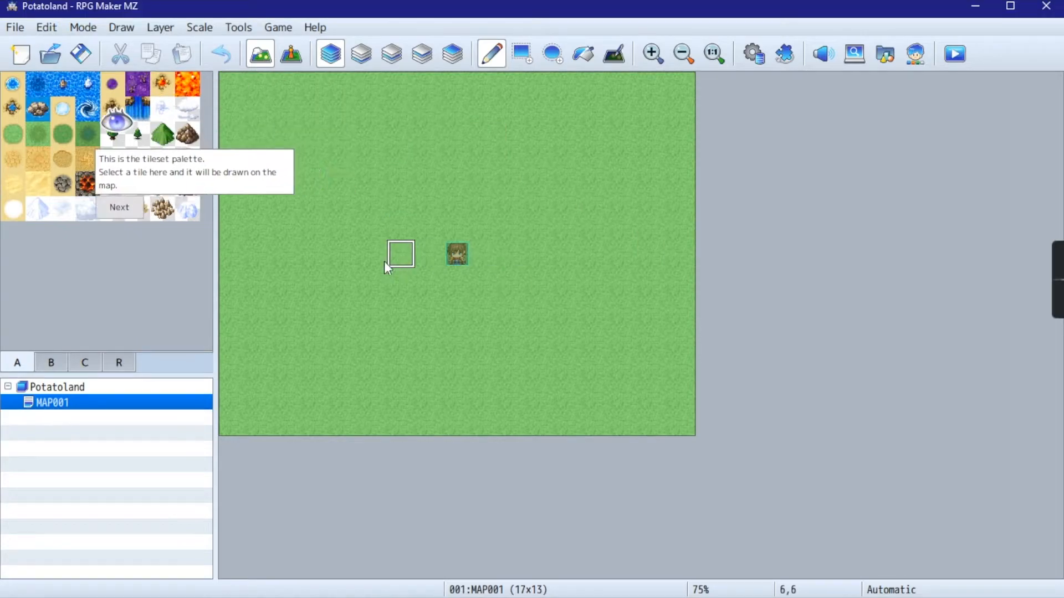
pyautogui.click(112, 213)
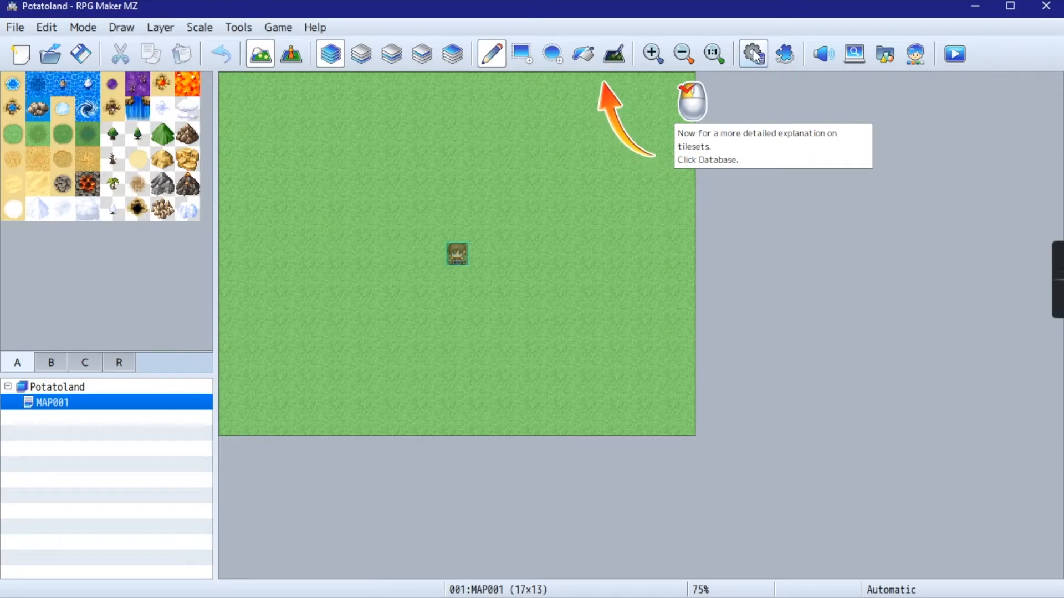
pyautogui.click(754, 54)
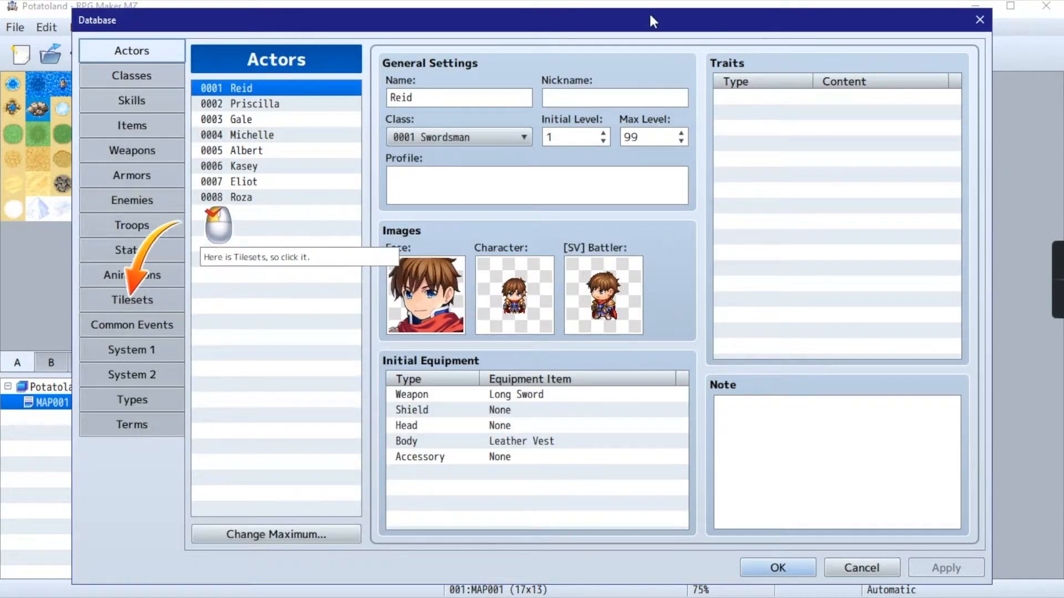
# - Browse the Classes, Skills, Enemies, Troops and Actors database pages, and open the Tilesets settings
pyautogui.click(150, 73)
pyautogui.click(146, 49)
pyautogui.click(143, 100)
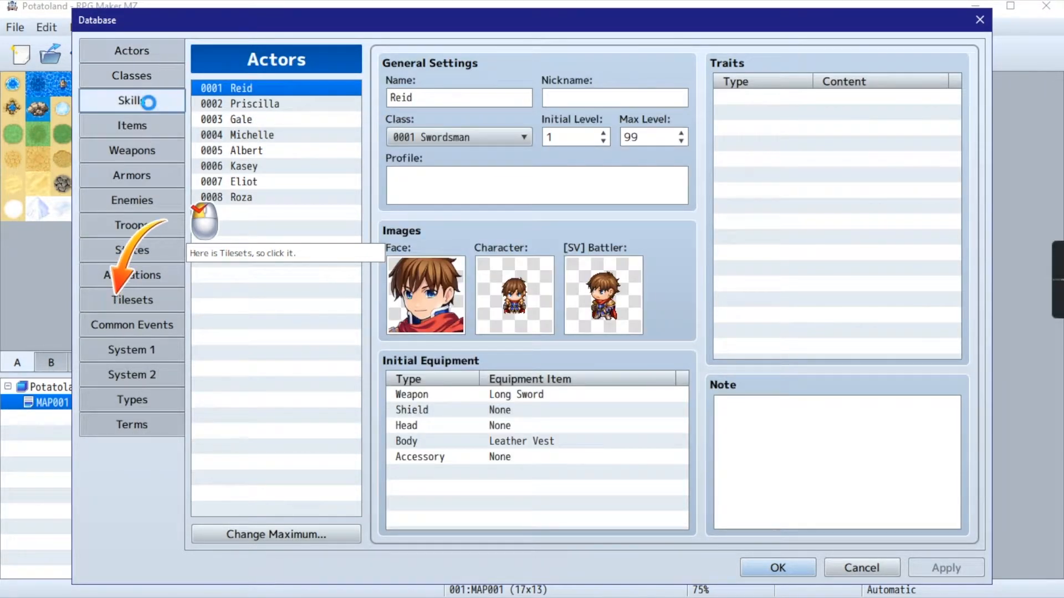
pyautogui.click(142, 201)
pyautogui.click(140, 226)
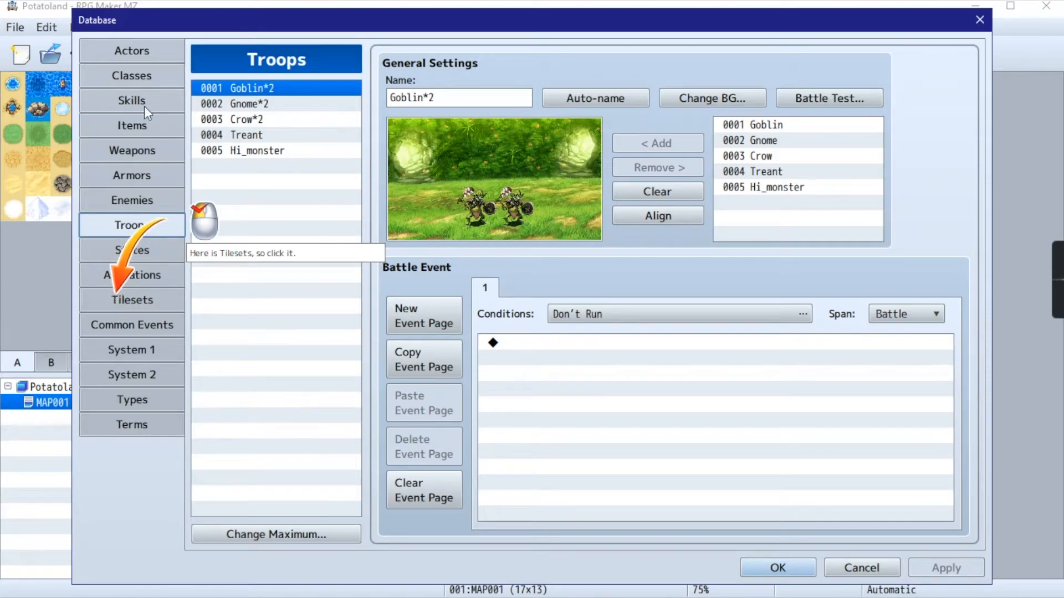
pyautogui.click(147, 49)
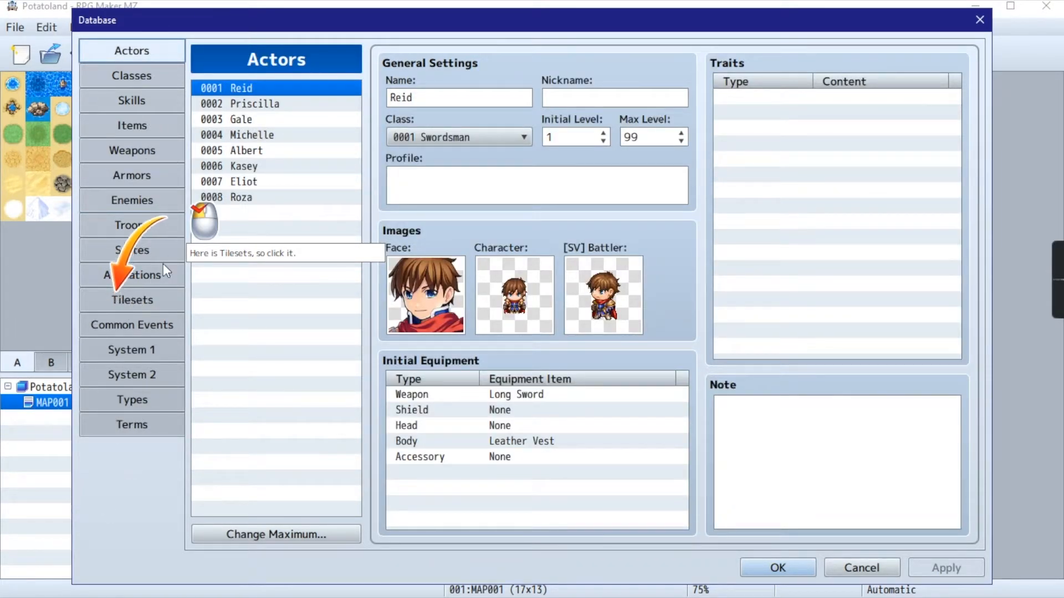
pyautogui.click(140, 302)
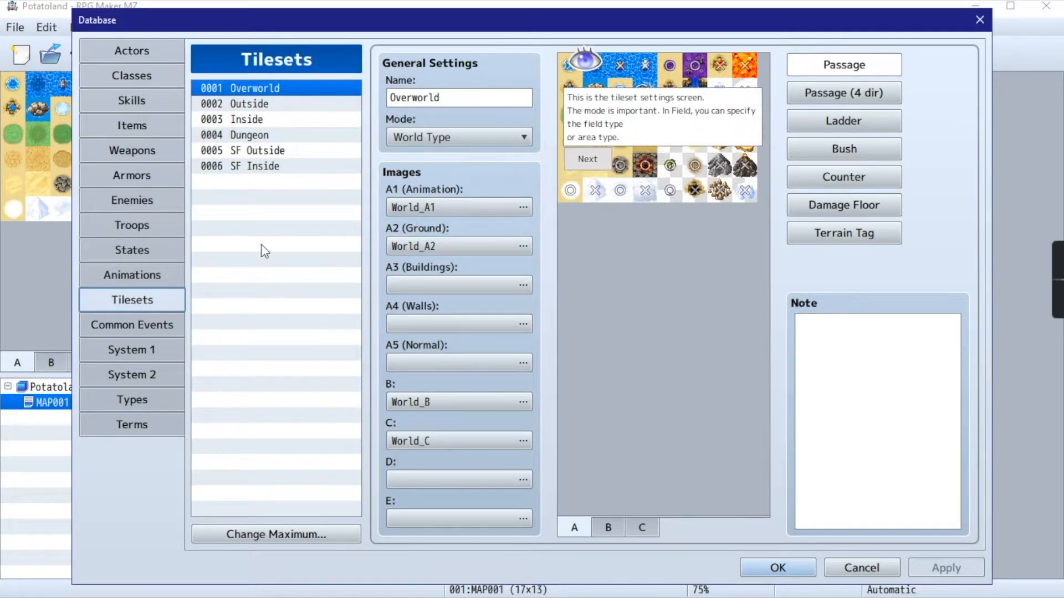
# - Make the first Overworld tile impassable and check the tileset mode options before continuing past the tutorial's settings explanation
pyautogui.click(575, 76)
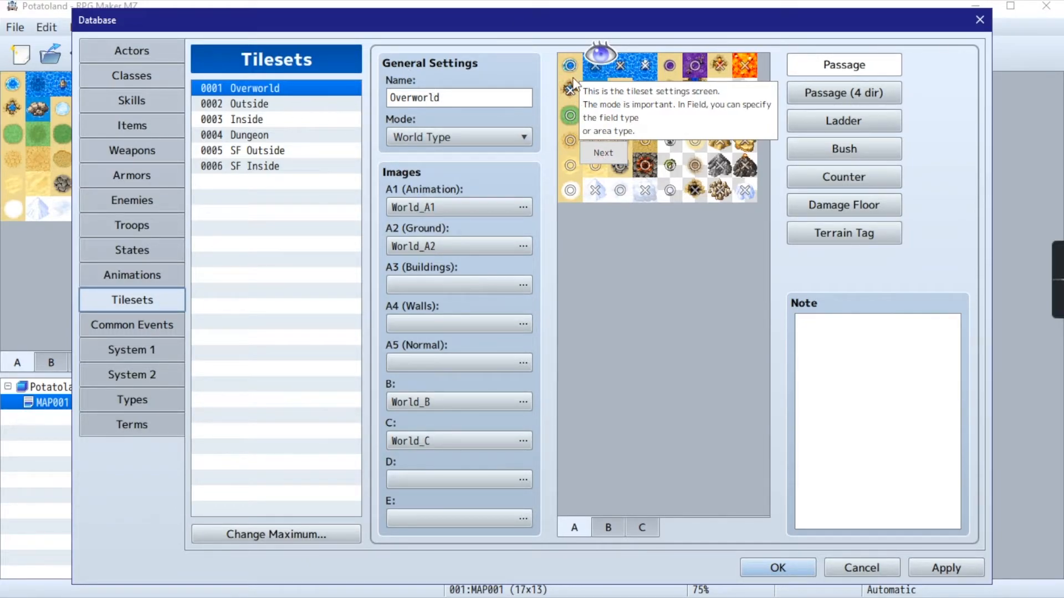
pyautogui.click(487, 136)
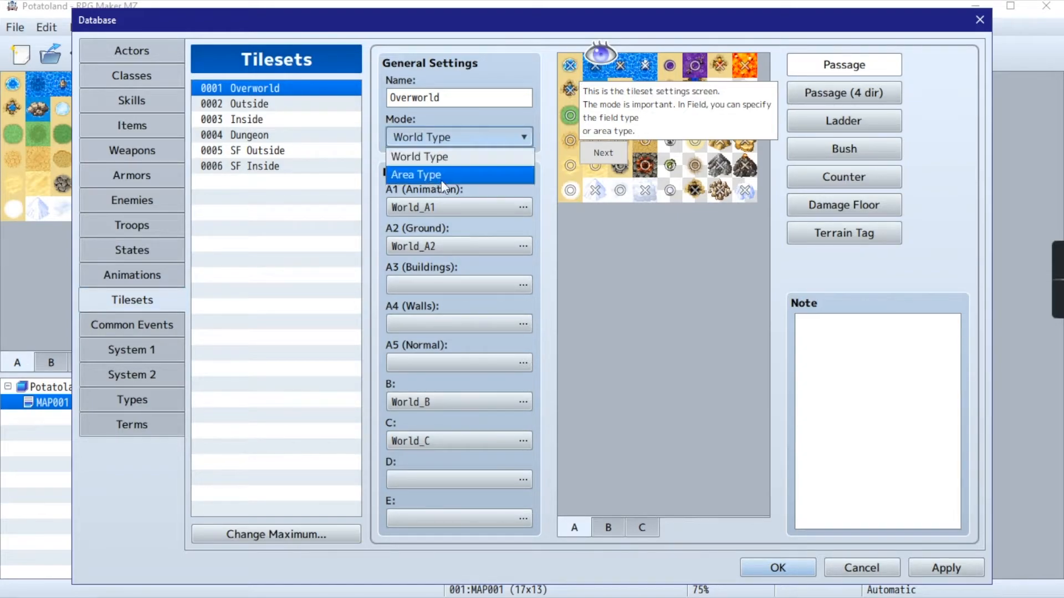
pyautogui.click(464, 137)
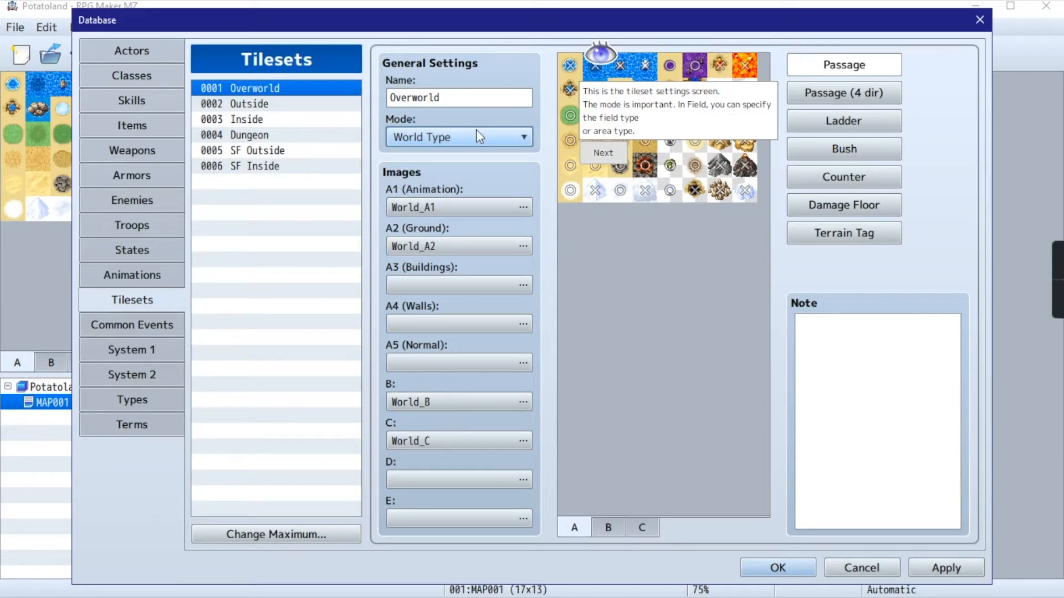
pyautogui.moveTo(476, 137)
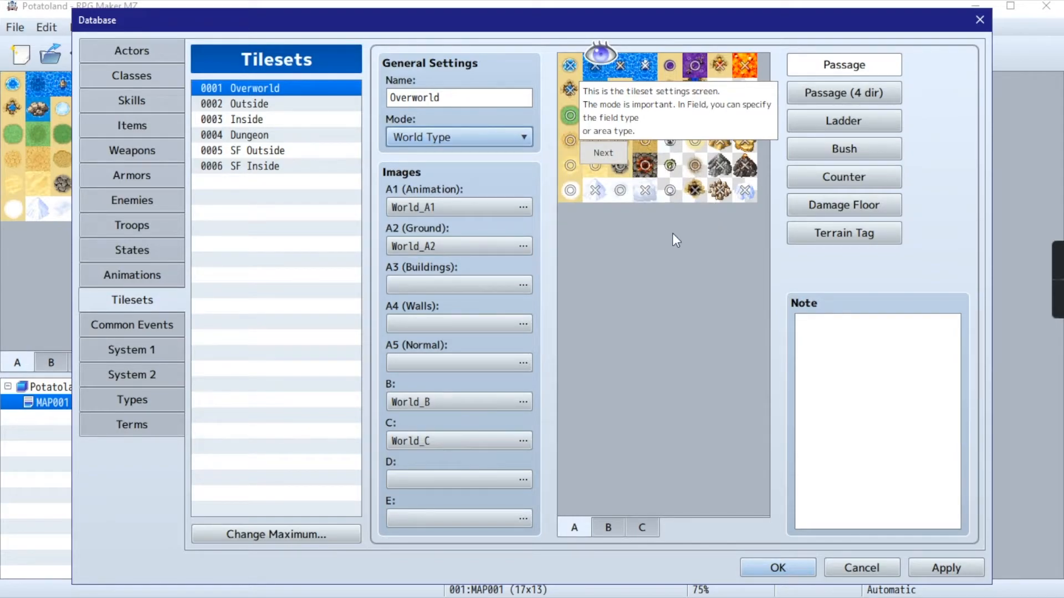
pyautogui.click(610, 154)
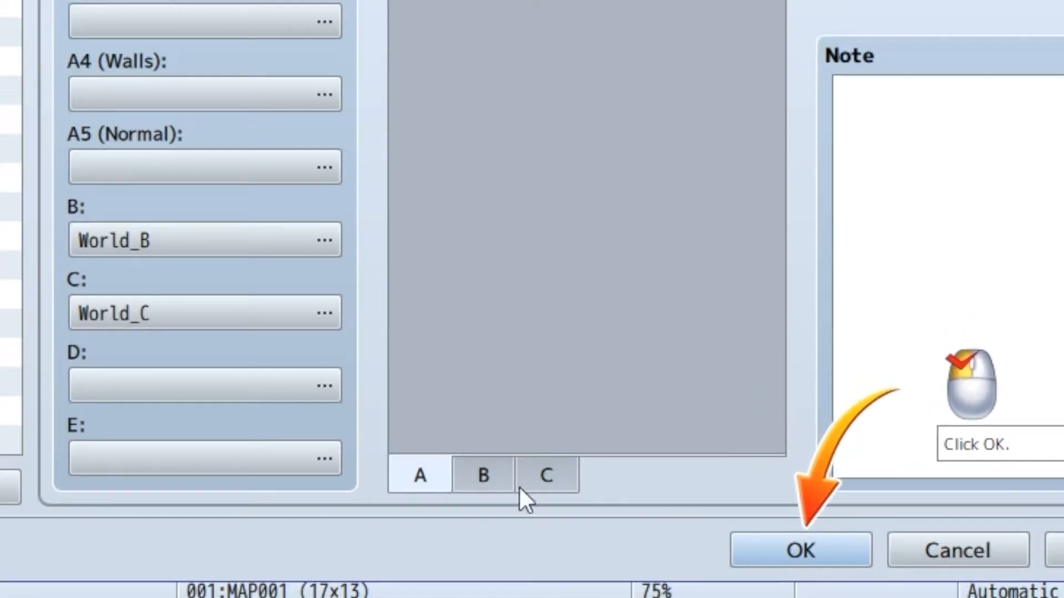
# - Look through the Overworld tileset's B tile passage settings, return to the A tiles, and accept the Database settings
pyautogui.click(501, 467)
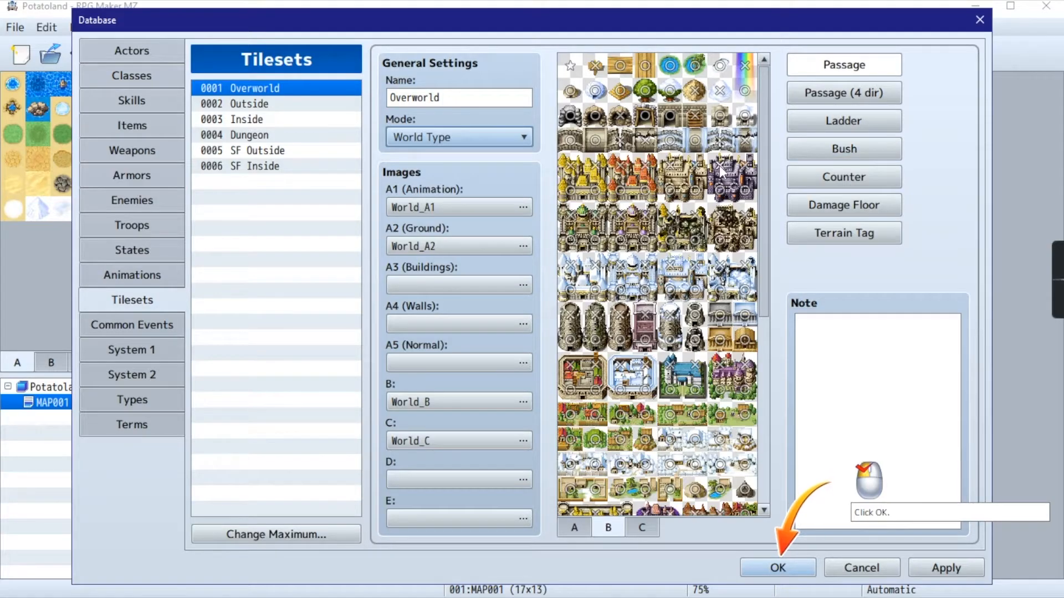
pyautogui.scroll(-3, 724, 339)
pyautogui.scroll(-3, 724, 339)
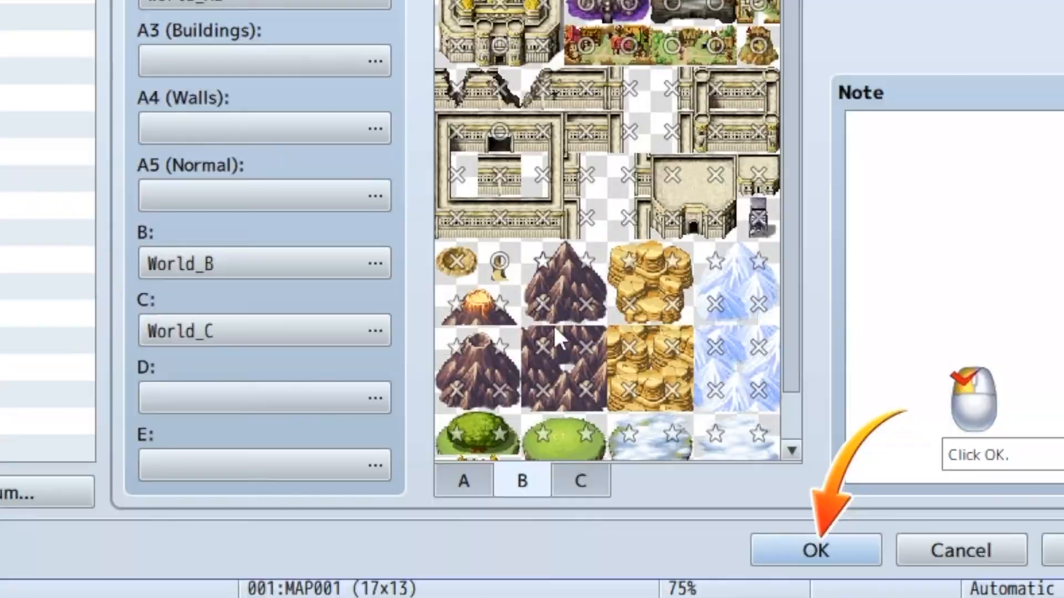
pyautogui.click(580, 480)
pyautogui.scroll(-3, 579, 224)
pyautogui.click(577, 526)
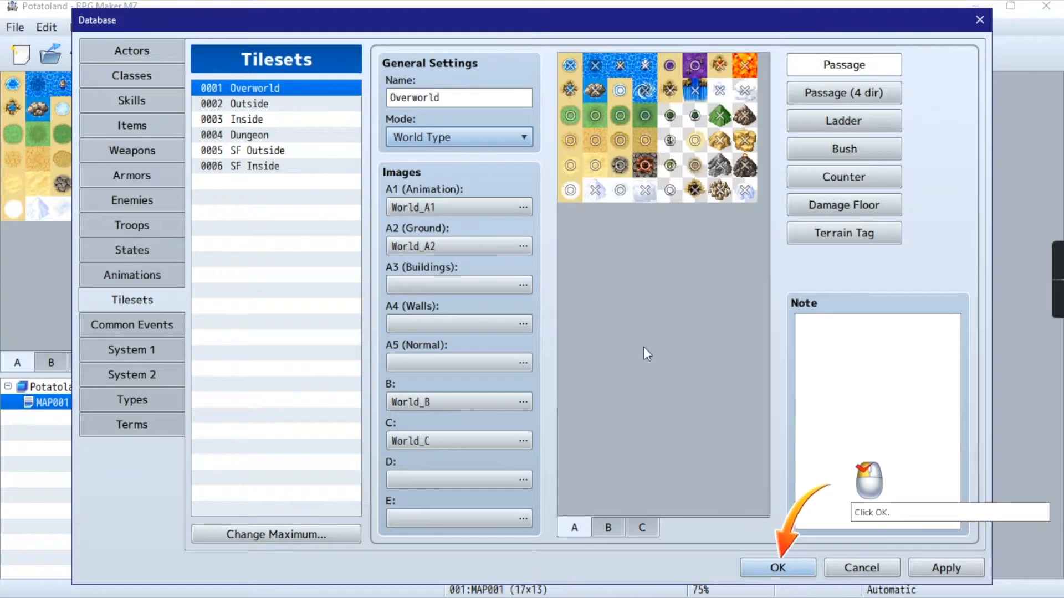
pyautogui.click(776, 568)
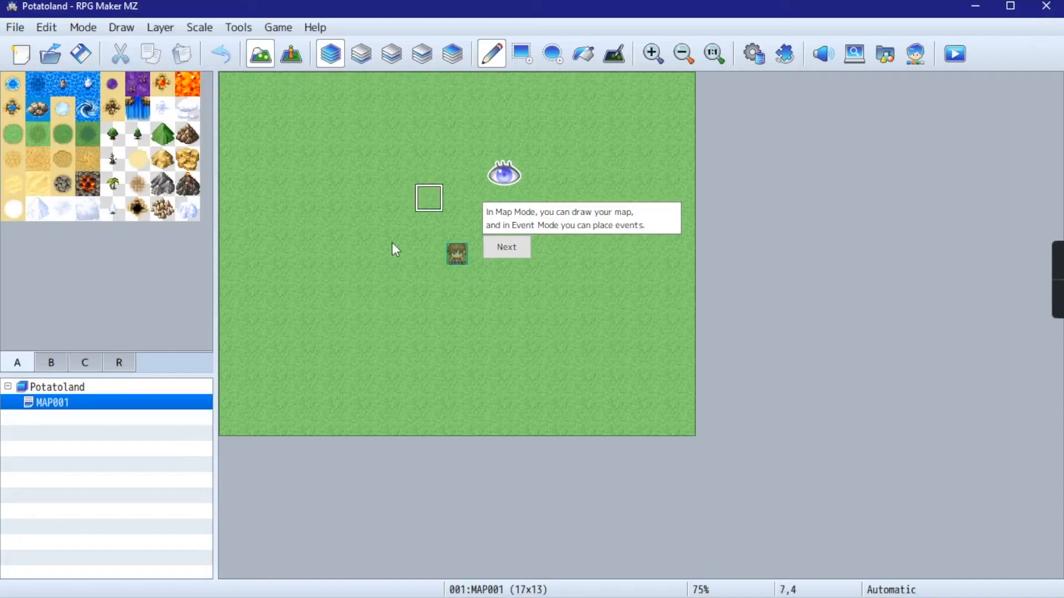
# - Advance the tutorial past the Map and Event Mode explanation, try zooming the map both ways, and continue to the guided zoom exercise
pyautogui.click(506, 247)
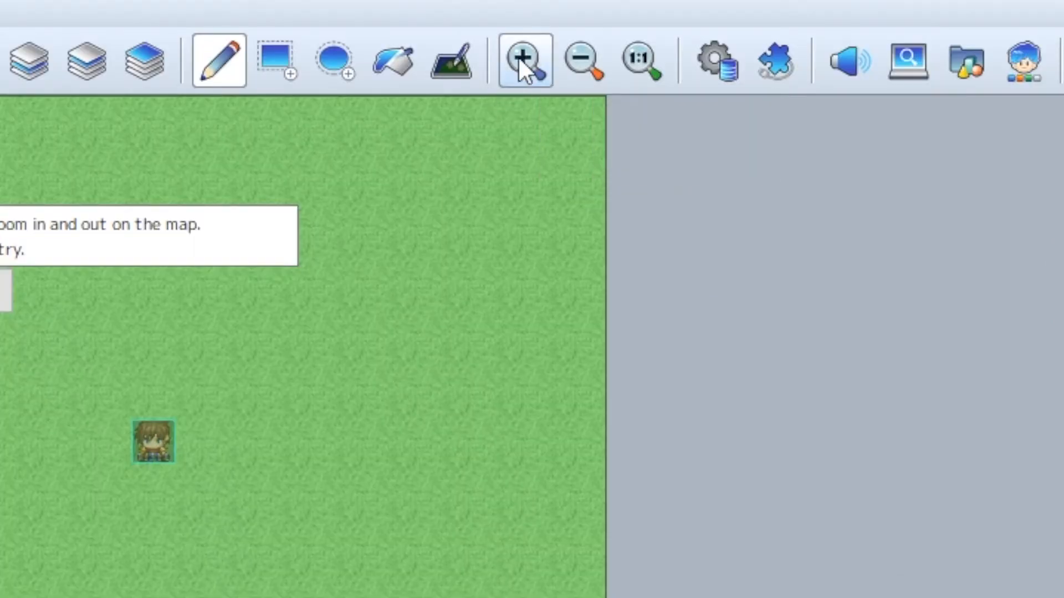
pyautogui.click(519, 60)
pyautogui.click(520, 60)
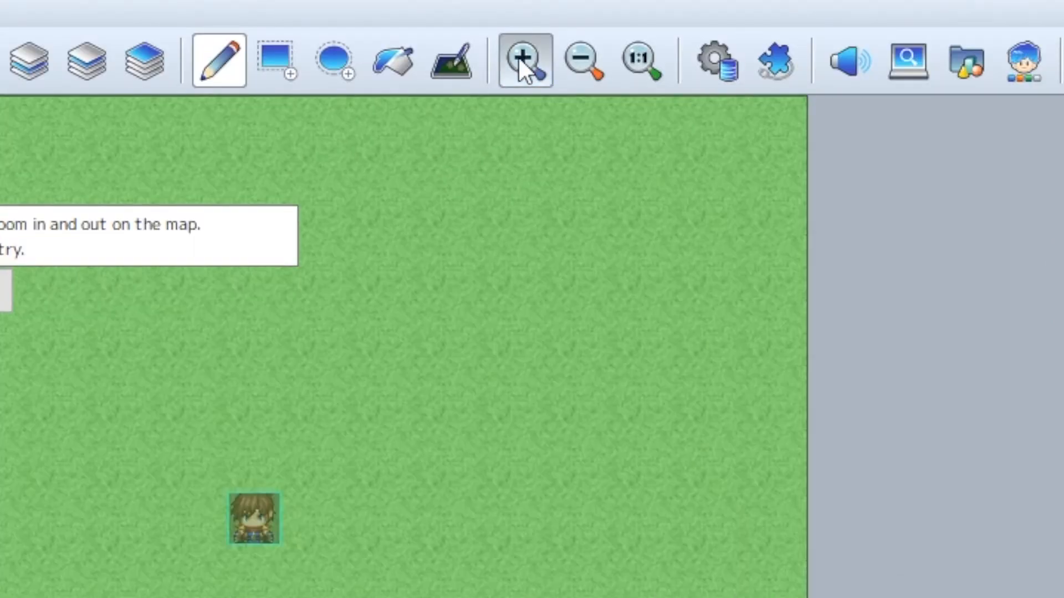
pyautogui.click(683, 54)
pyautogui.click(684, 54)
pyautogui.click(683, 53)
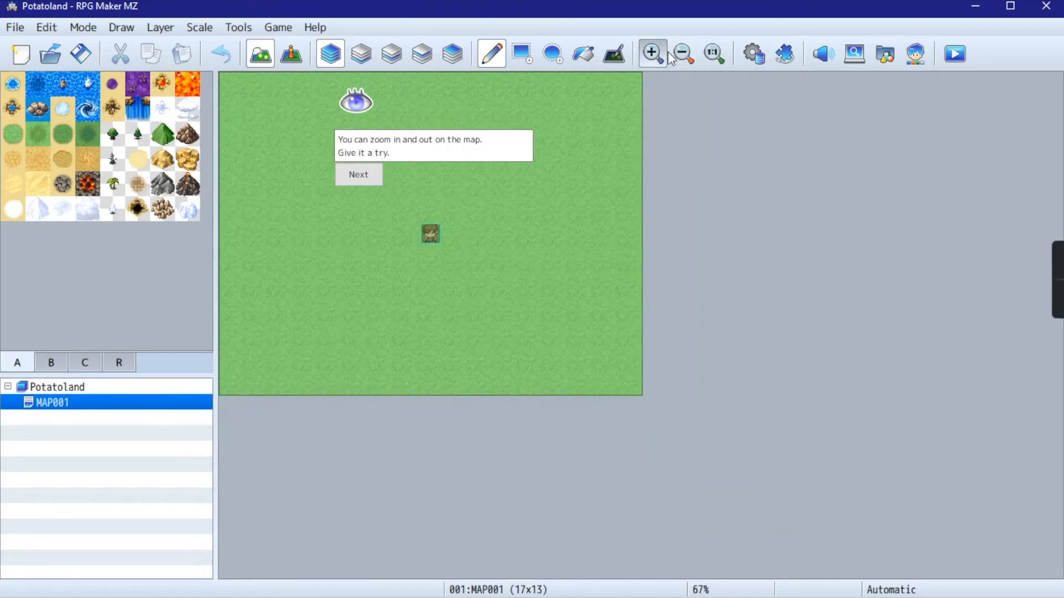
pyautogui.click(652, 54)
pyautogui.click(652, 54)
pyautogui.click(652, 54)
pyautogui.click(652, 54)
pyautogui.click(360, 173)
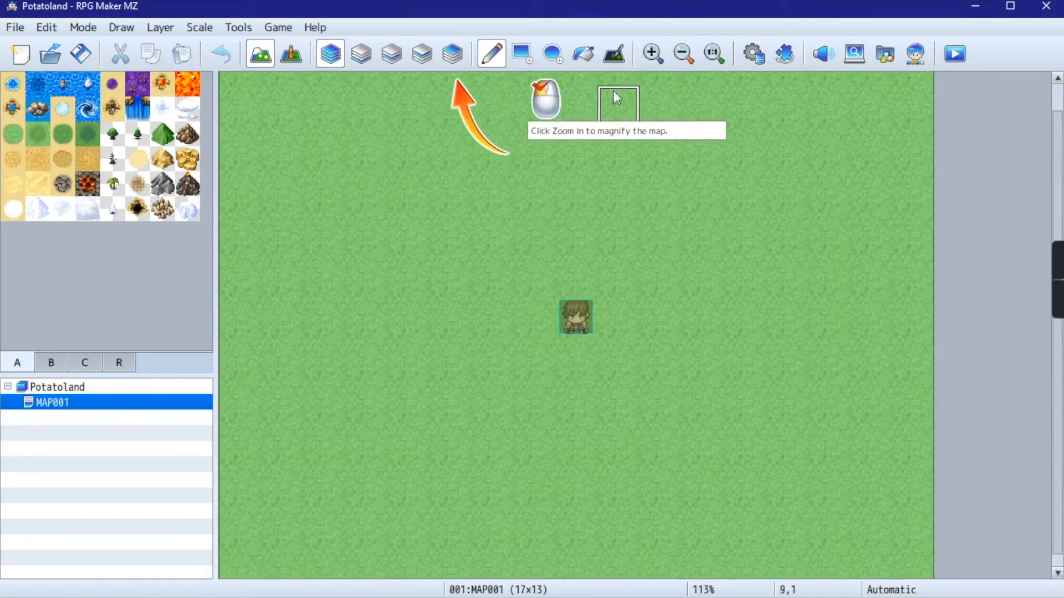
# - Complete the tutorial's Zoom In and Zoom Out exercise, and display the map at actual size
pyautogui.click(692, 56)
pyautogui.click(664, 53)
pyautogui.click(665, 53)
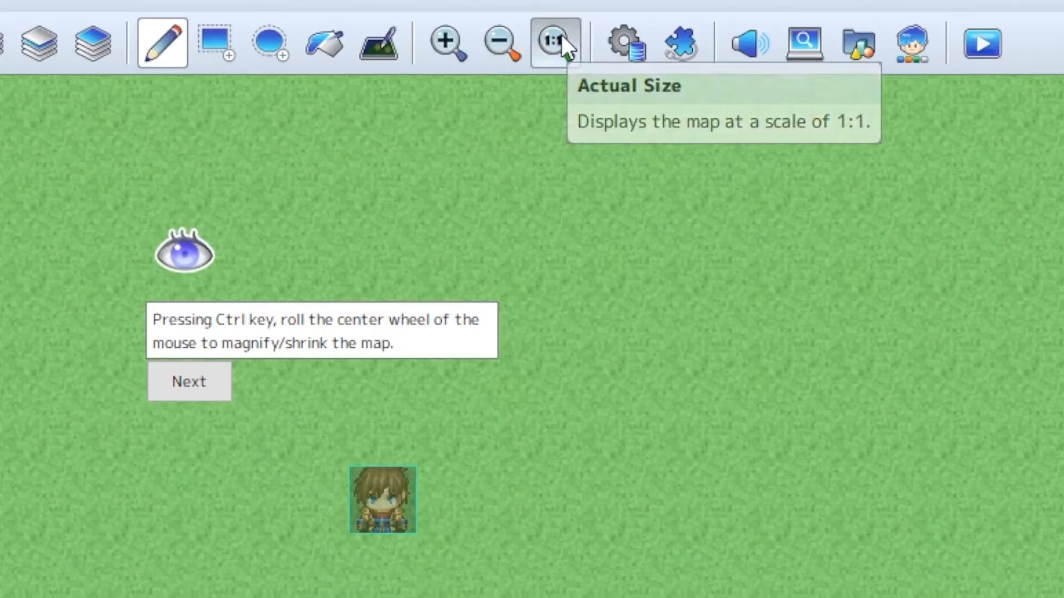
pyautogui.click(714, 54)
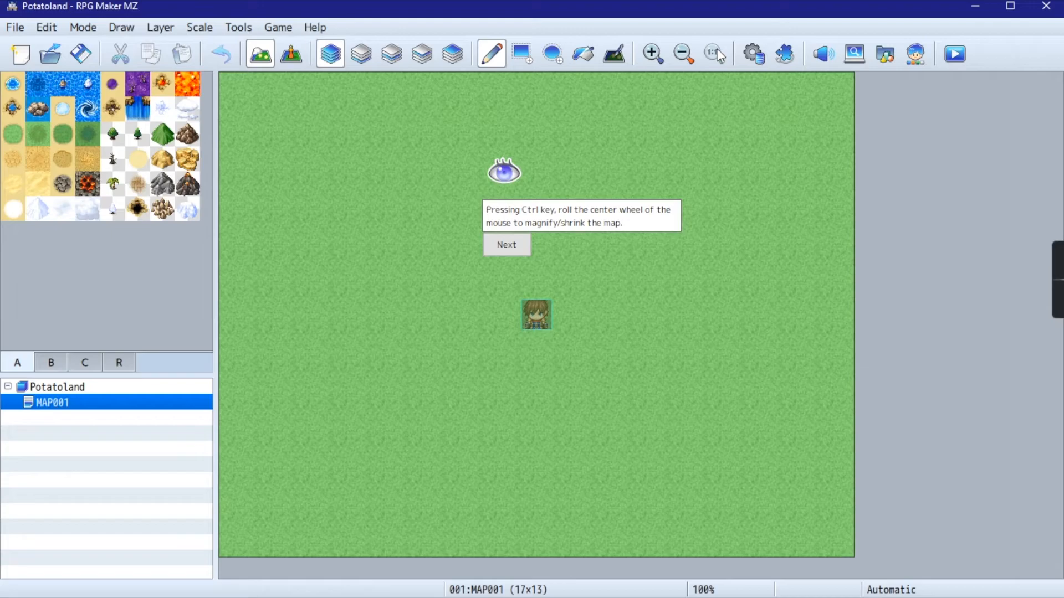
# - Practise magnifying and shrinking the map freely, ending at 100%, and advance the tutorial to the map tree section
pyautogui.keyDown('ctrl'); pyautogui.scroll(2, 481, 235); pyautogui.keyUp('ctrl')
pyautogui.keyDown('ctrl'); pyautogui.scroll(-4, 480, 237); pyautogui.keyUp('ctrl')
pyautogui.keyDown('ctrl'); pyautogui.scroll(1, 480, 237); pyautogui.keyUp('ctrl')
pyautogui.keyDown('ctrl'); pyautogui.scroll(3, 479, 237); pyautogui.keyUp('ctrl')
pyautogui.keyDown('ctrl'); pyautogui.scroll(-4, 480, 237); pyautogui.keyUp('ctrl')
pyautogui.click(507, 247)
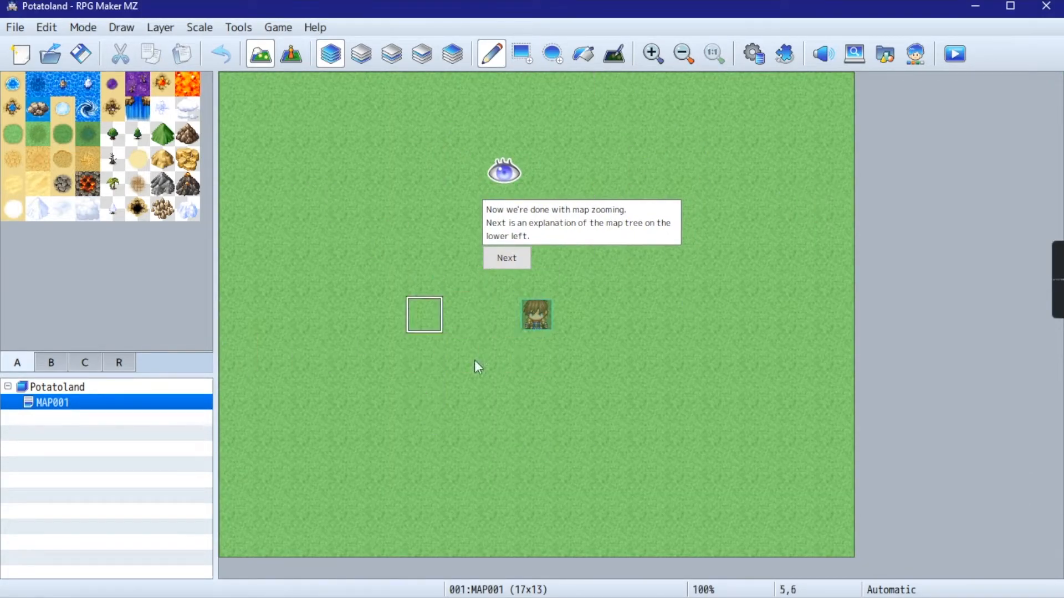
pyautogui.click(511, 261)
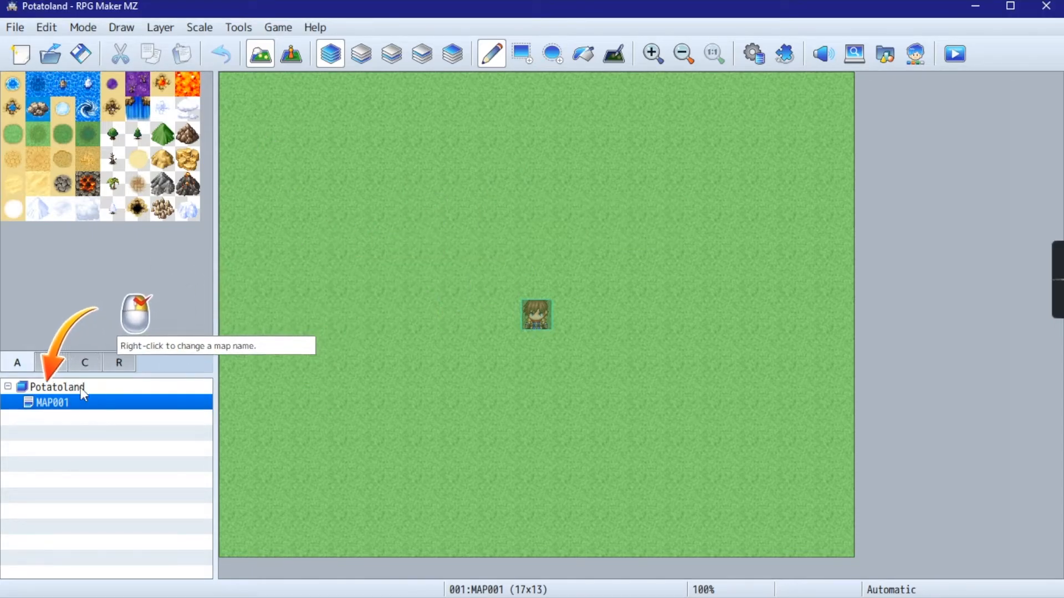
# - Rename MAP001 to "Field Map" in its map properties and close the properties dialog
pyautogui.rightClick(61, 417)
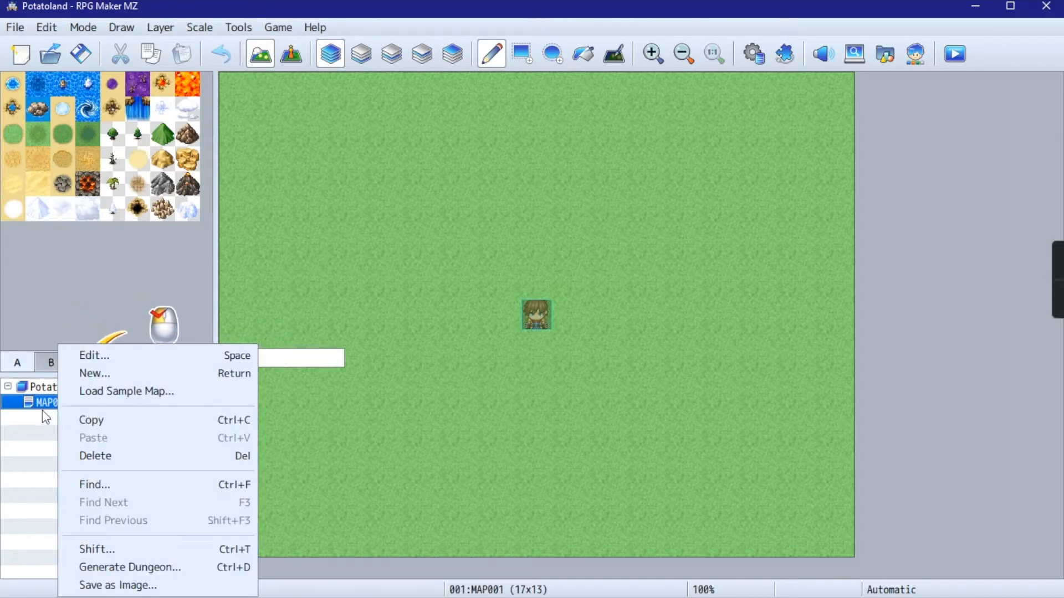
pyautogui.click(48, 420)
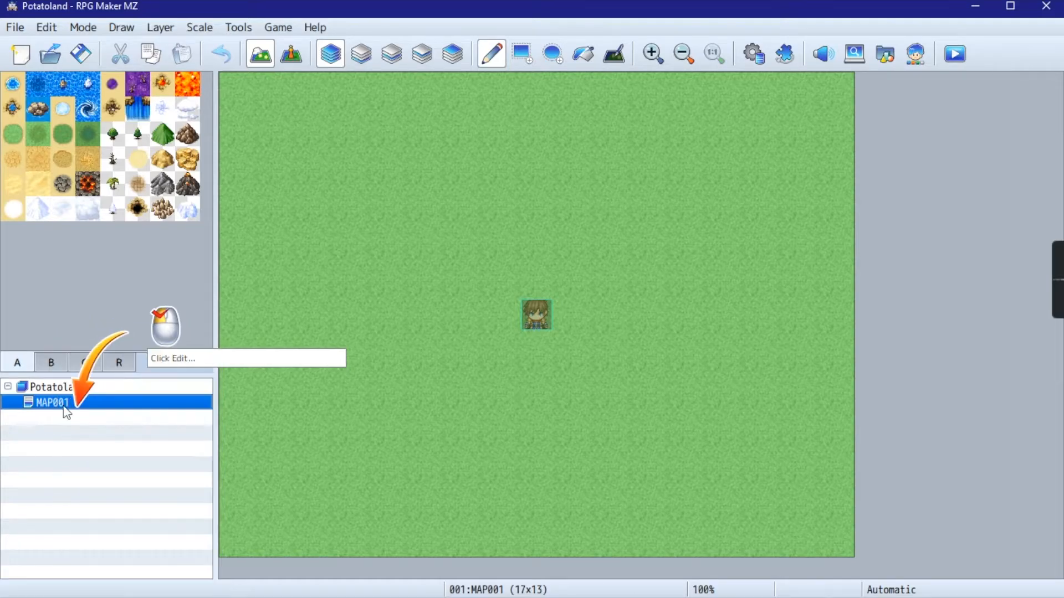
pyautogui.rightClick(65, 403)
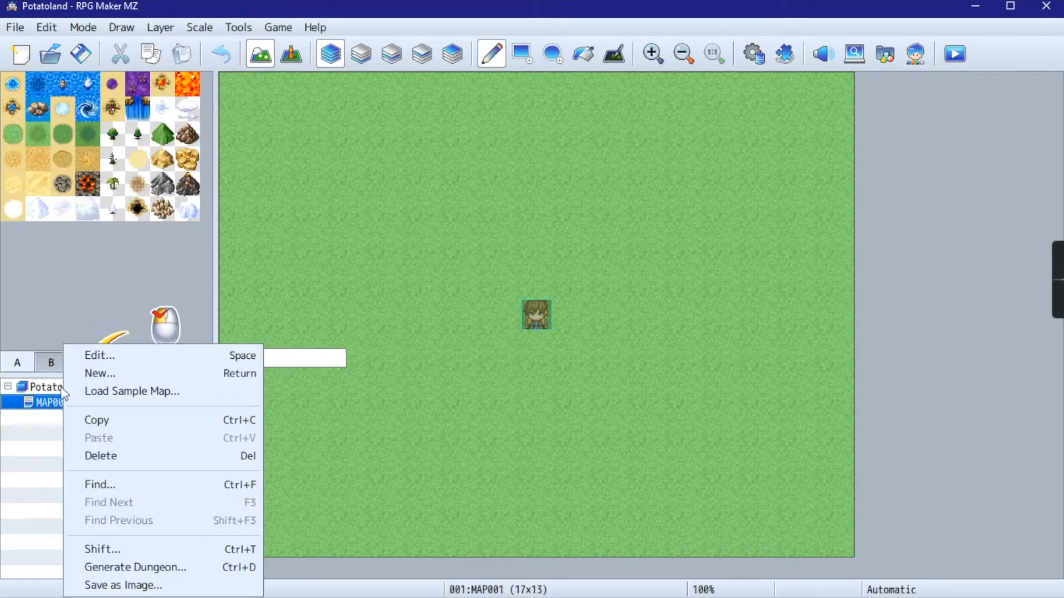
pyautogui.click(101, 358)
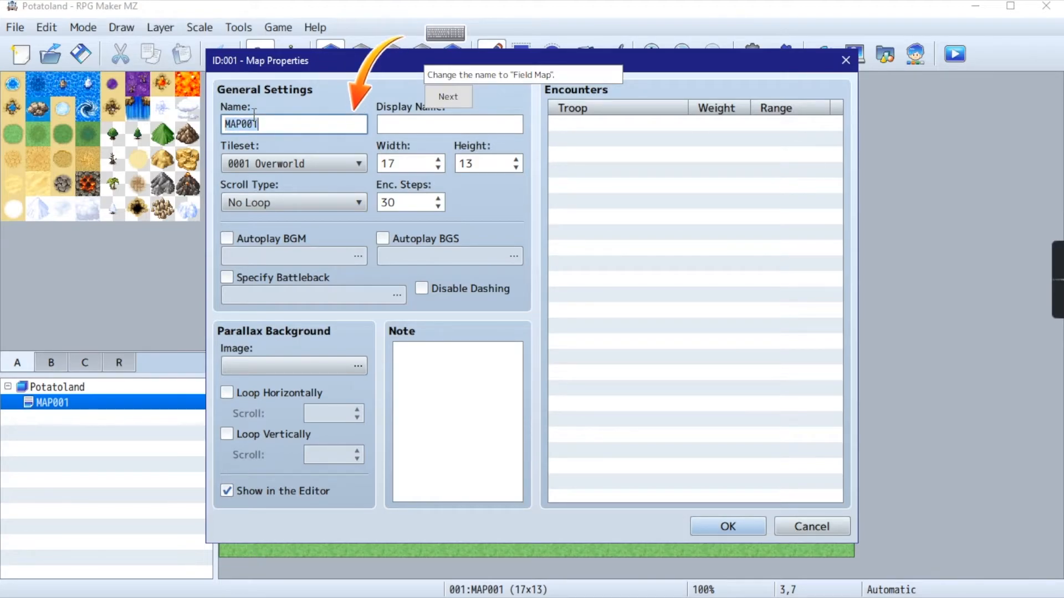
pyautogui.write('Field Map')
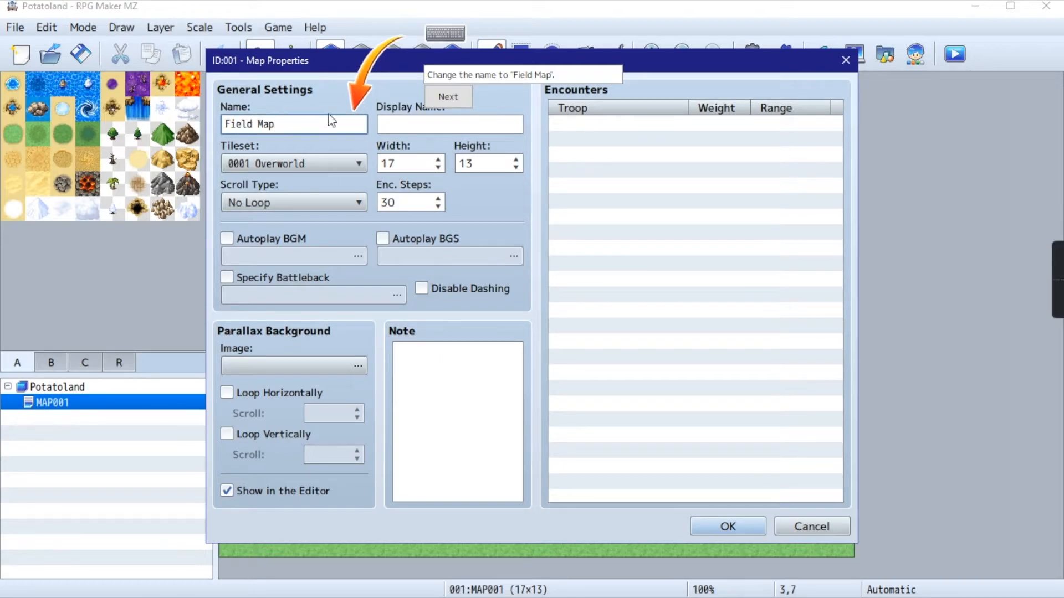
pyautogui.click(452, 96)
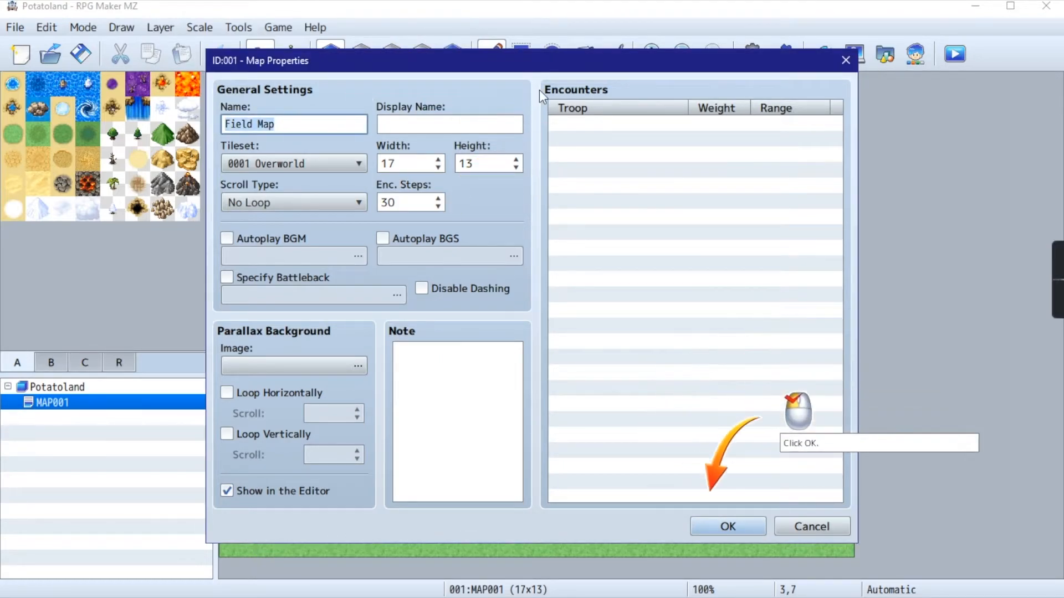
pyautogui.click(728, 526)
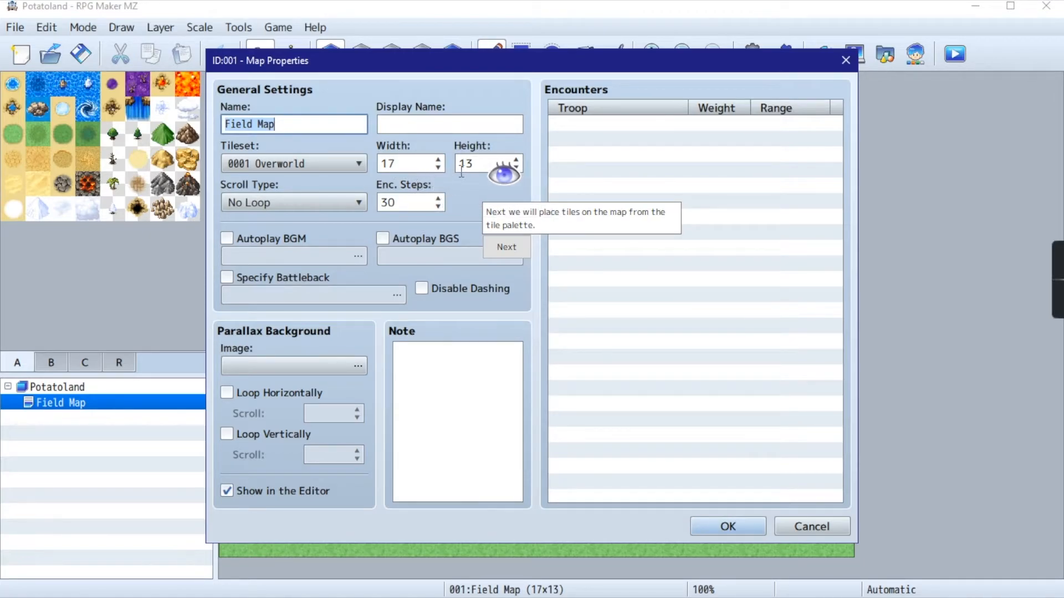
pyautogui.click(742, 525)
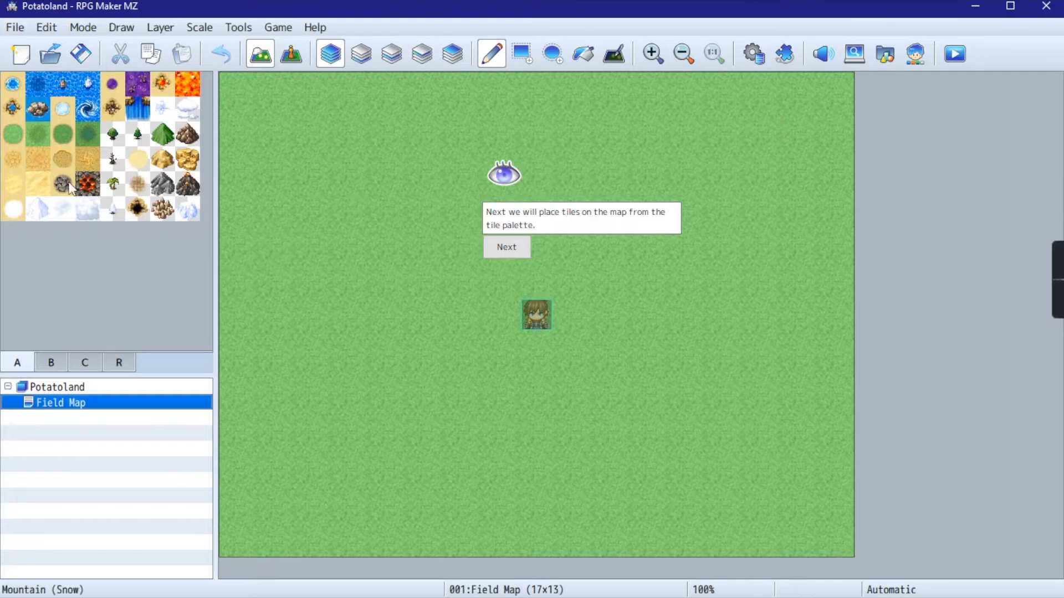
# - Continue to the tile placement lesson in Map Mode and place a town tile from tileset B at map position 10,6
pyautogui.click(505, 249)
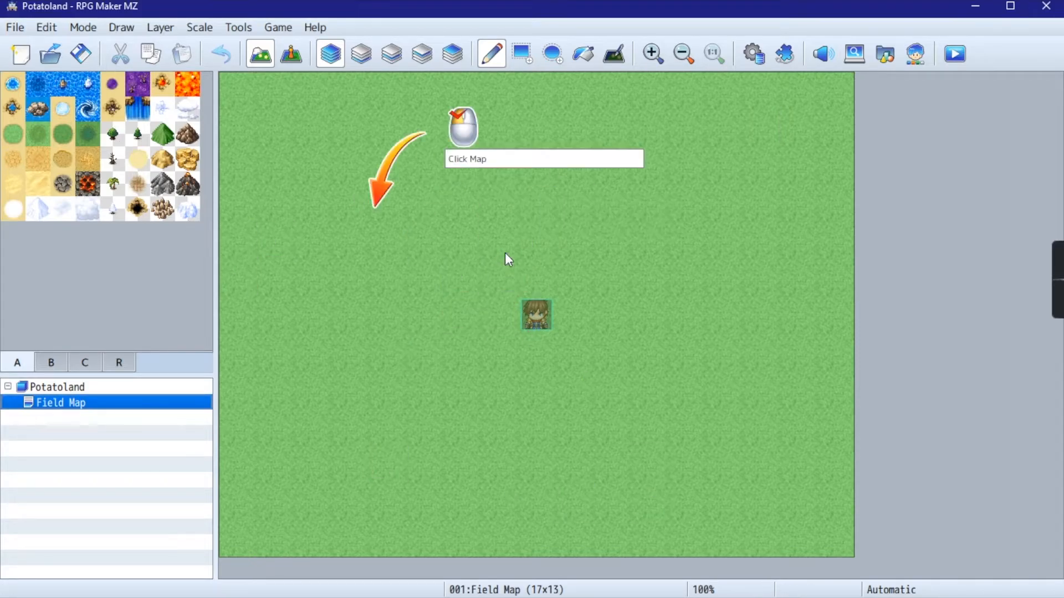
pyautogui.click(264, 56)
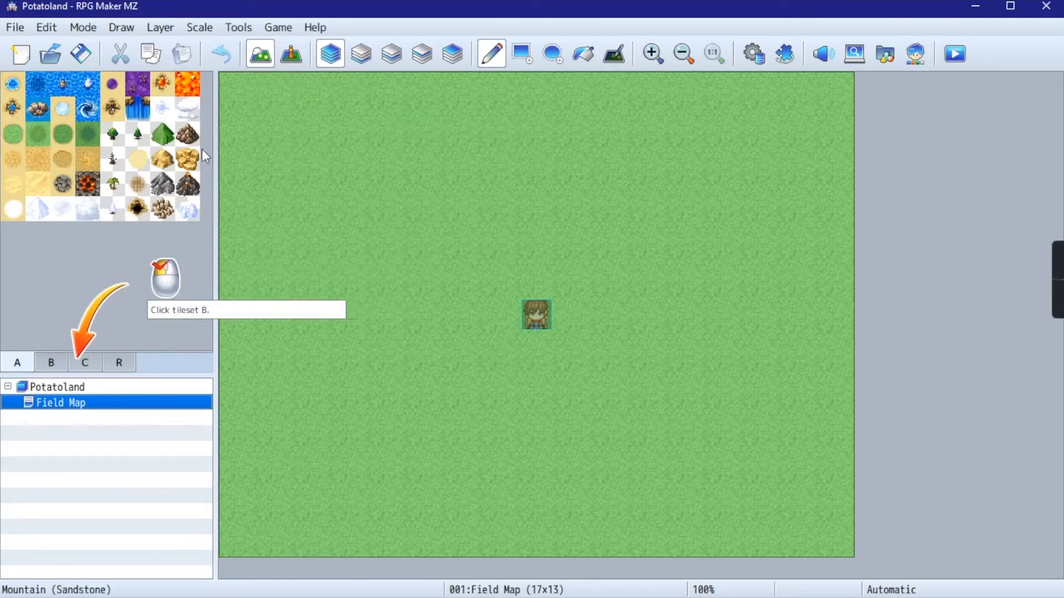
pyautogui.click(52, 366)
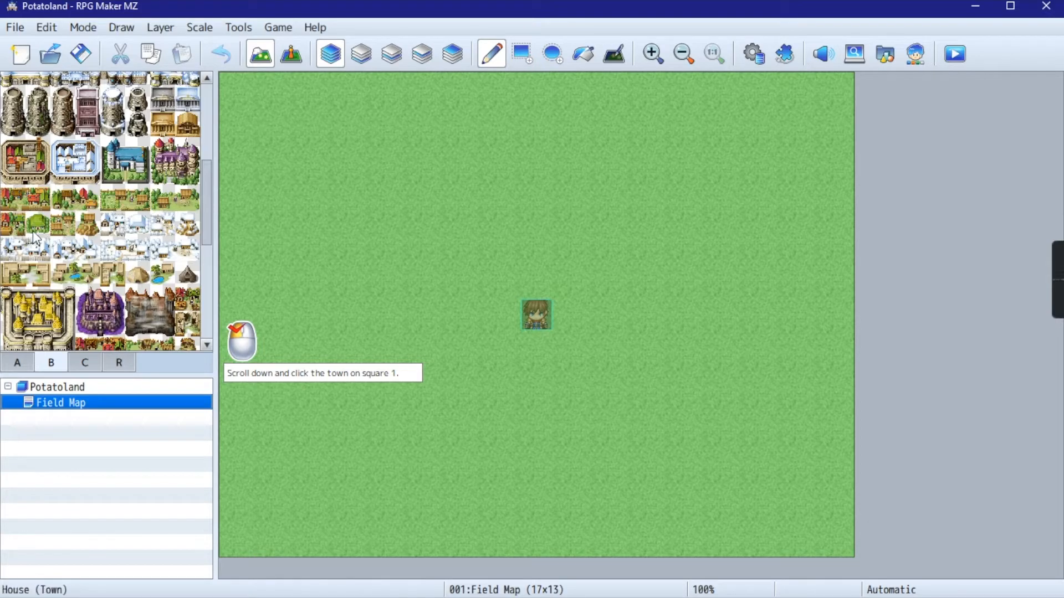
pyautogui.scroll(-1, 33, 238)
pyautogui.scroll(4, 78, 224)
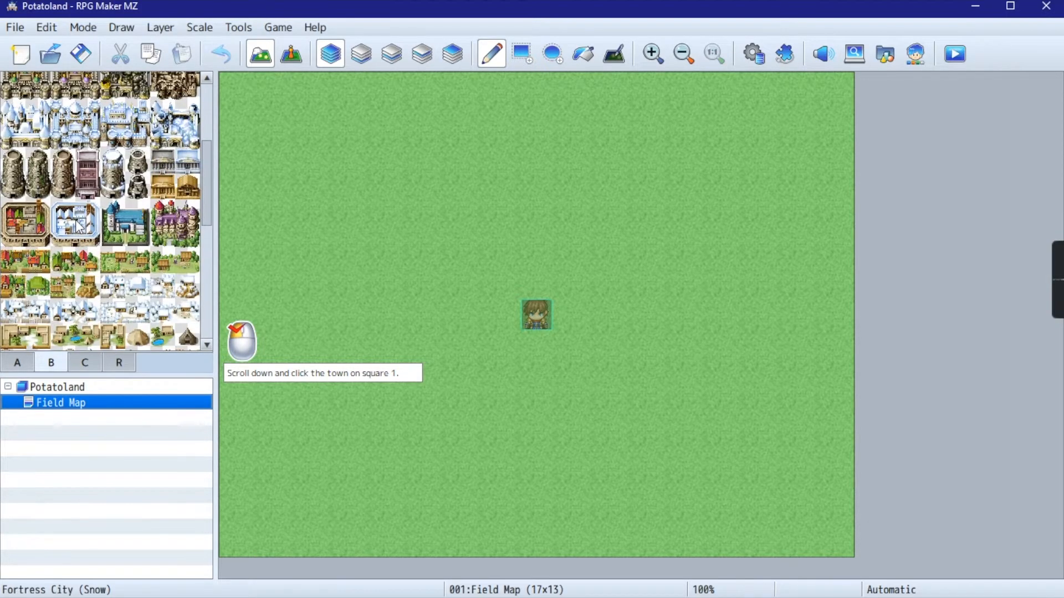
pyautogui.click(60, 288)
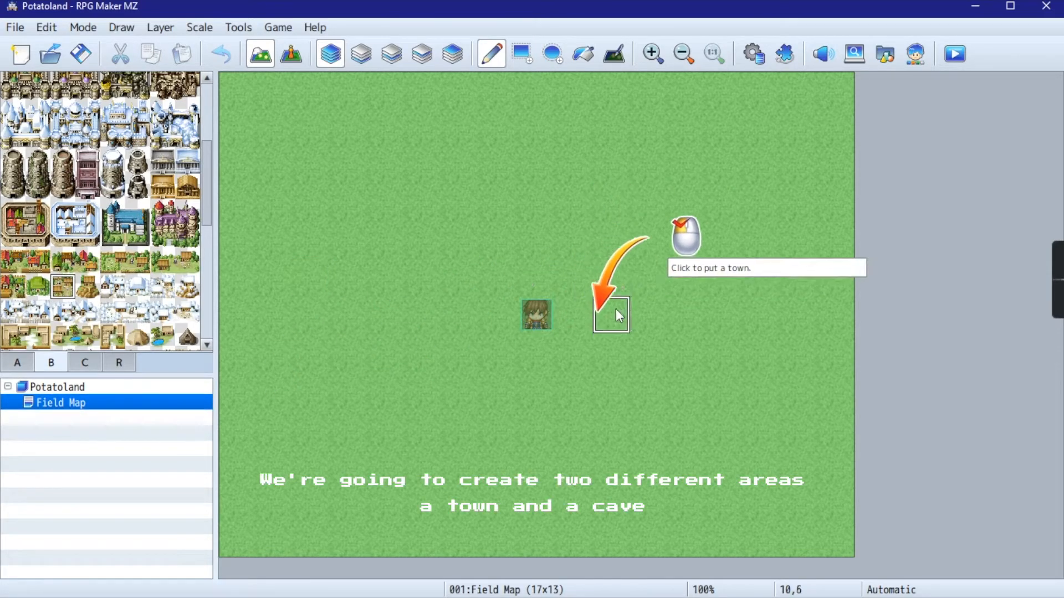
pyautogui.click(610, 311)
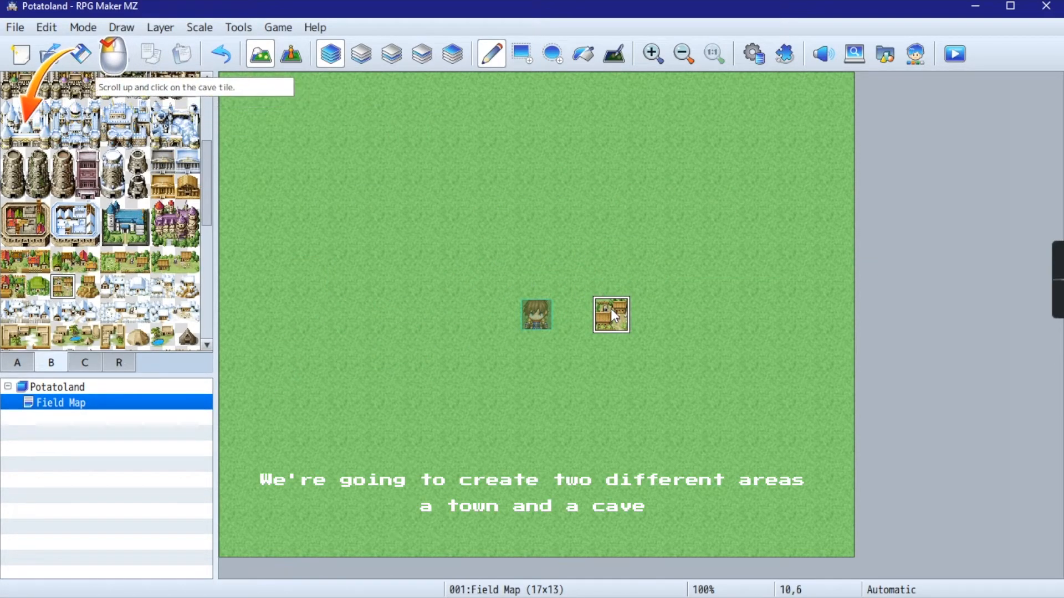
# - Place the grey cave entrance tile from tileset B at map position 13,6
pyautogui.scroll(5, 149, 238)
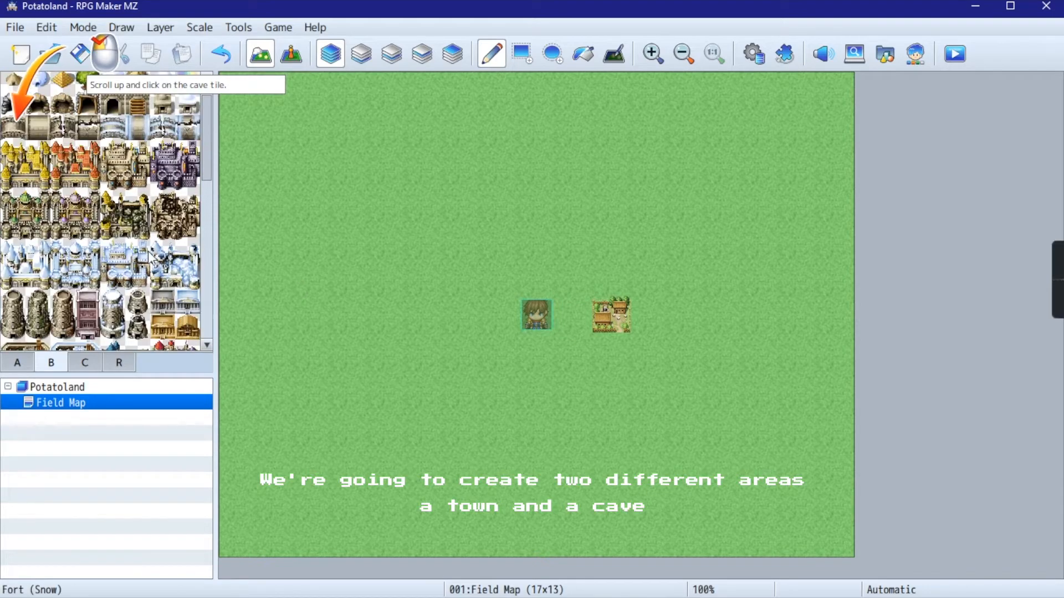
pyautogui.click(17, 136)
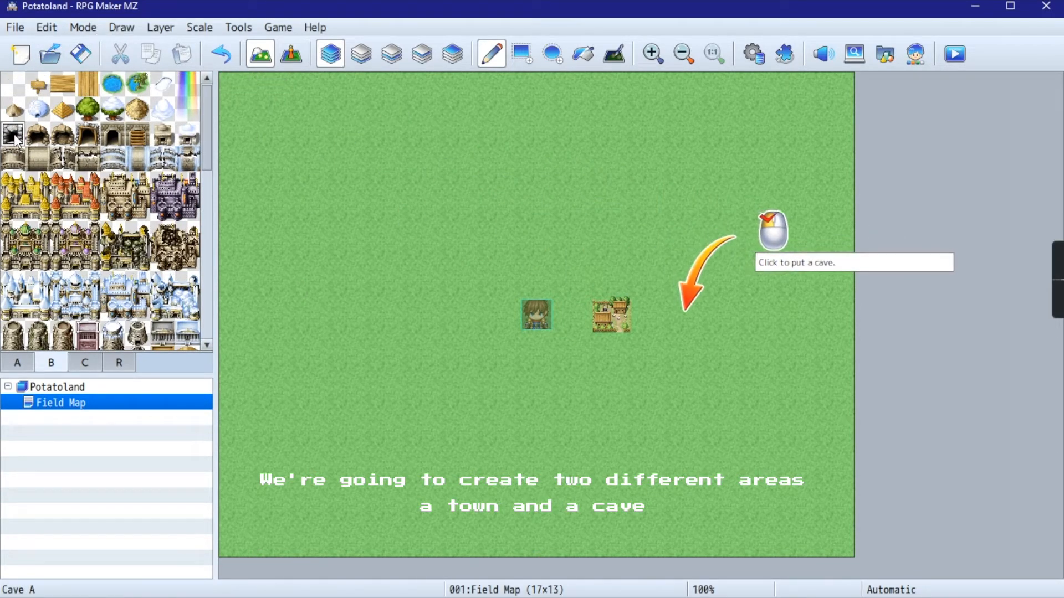
pyautogui.click(721, 315)
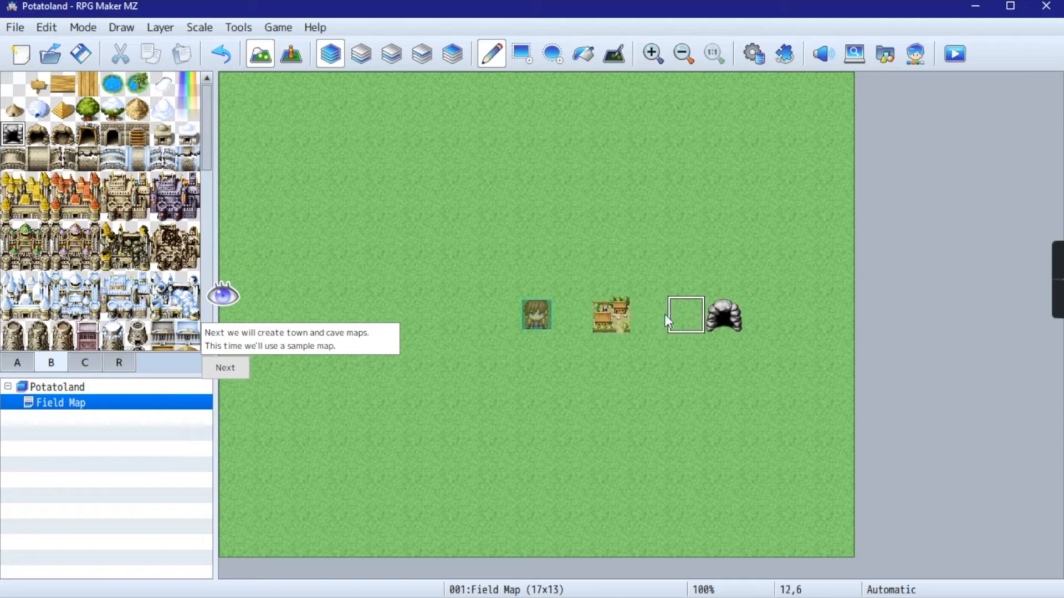
# - Advance the tutorial to the town map section and open the Sample Maps list from Field Map
pyautogui.click(245, 368)
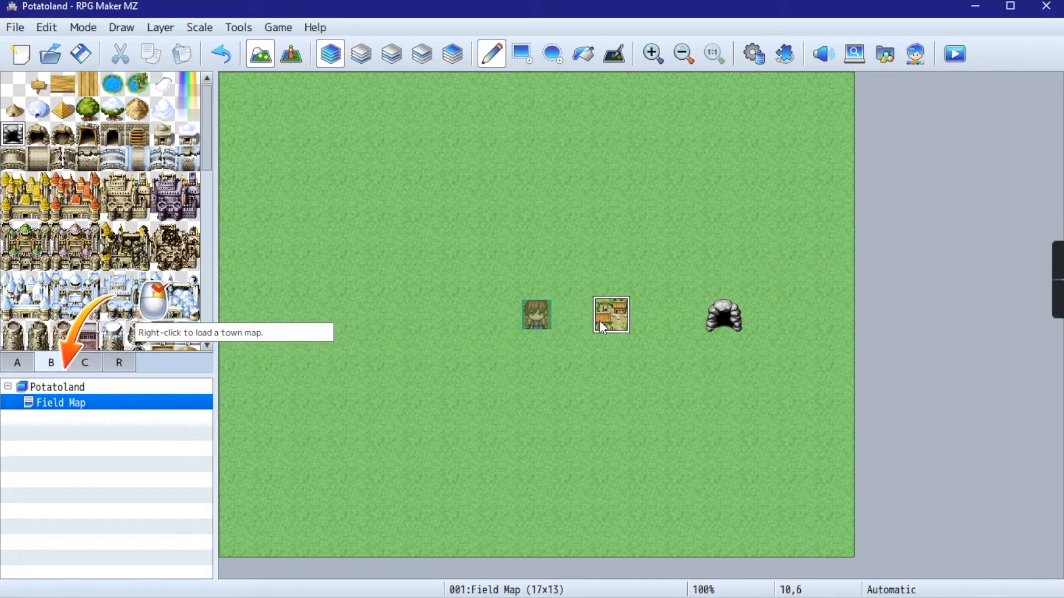
pyautogui.rightClick(73, 410)
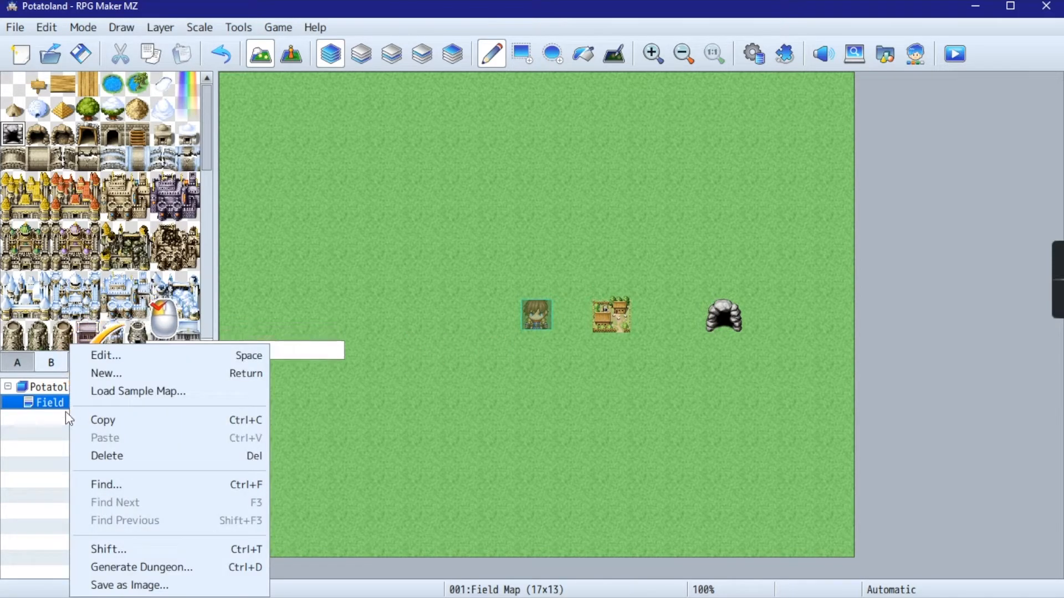
pyautogui.click(98, 392)
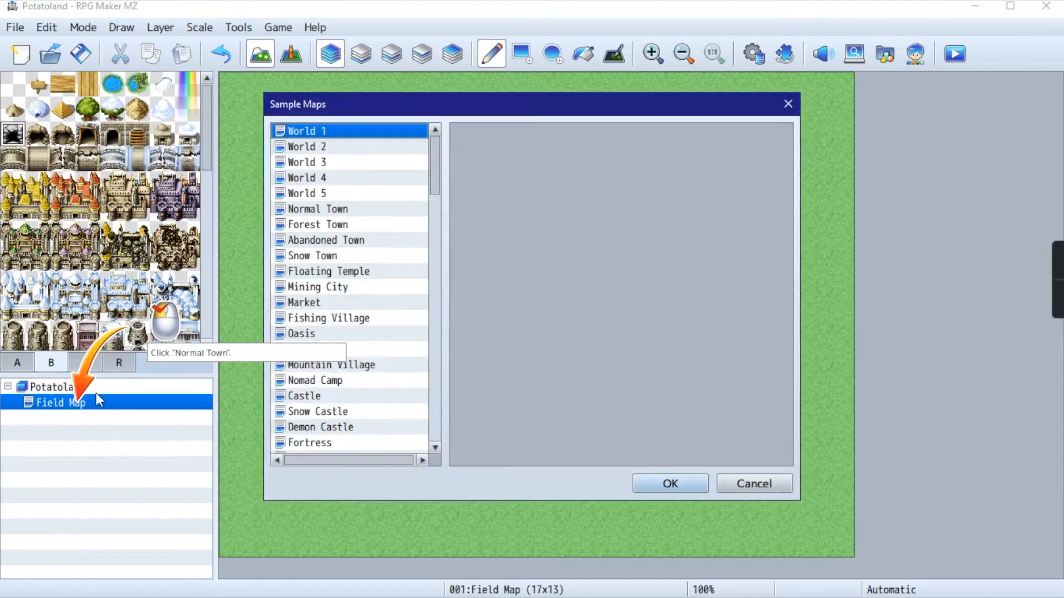
# - Preview several sample maps from across the list, including Oasis and Temple Interior
pyautogui.scroll(-3, 432, 199)
pyautogui.scroll(3, 412, 190)
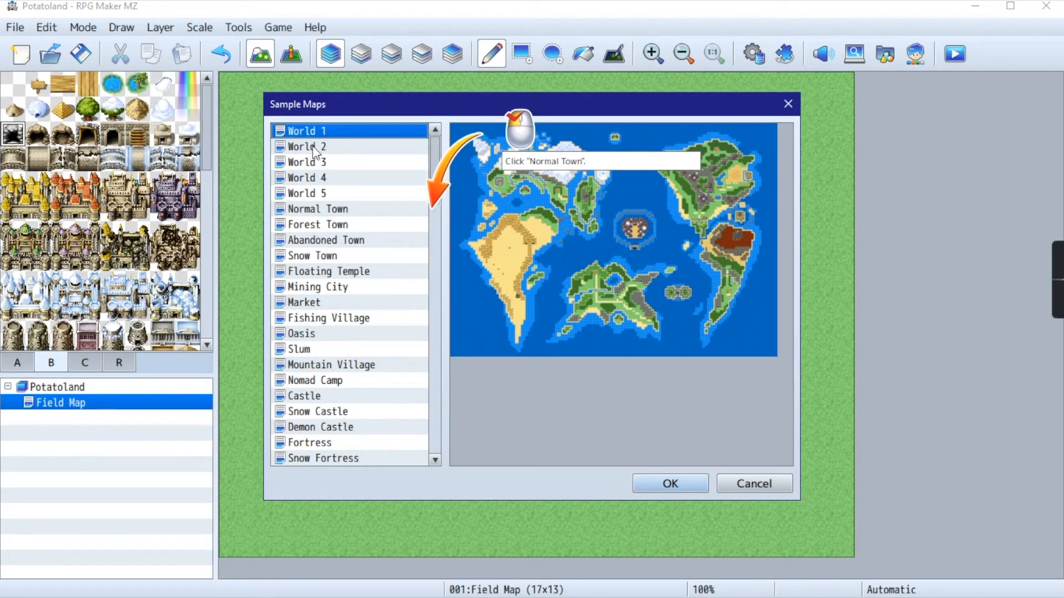
pyautogui.click(313, 147)
pyautogui.click(338, 177)
pyautogui.click(349, 334)
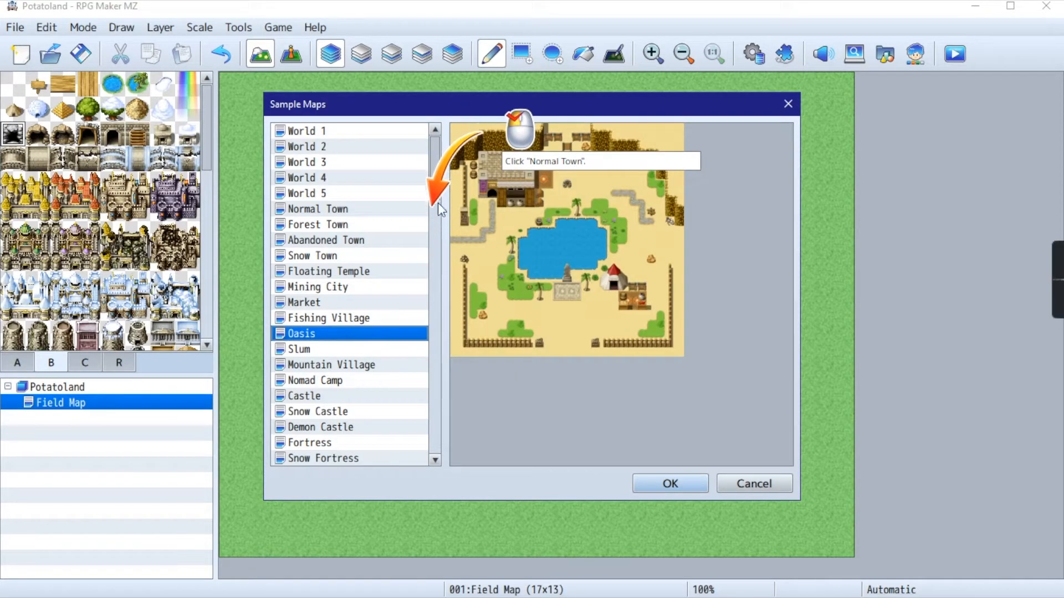
pyautogui.moveTo(436, 194); pyautogui.dragTo(451, 508)
pyautogui.click(327, 443)
pyautogui.click(323, 412)
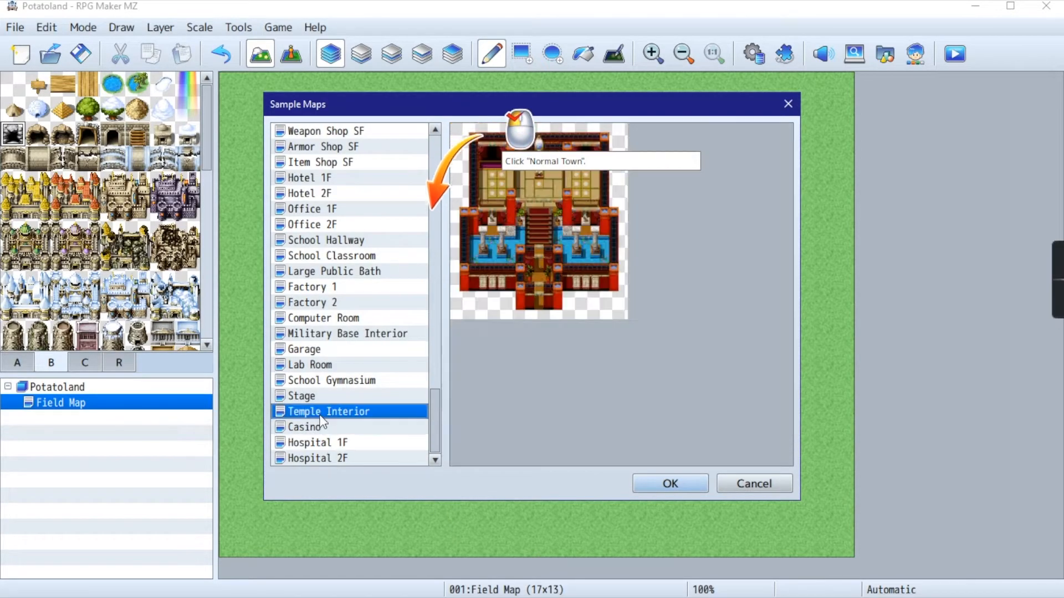
pyautogui.click(318, 399)
pyautogui.moveTo(435, 422); pyautogui.dragTo(432, 144)
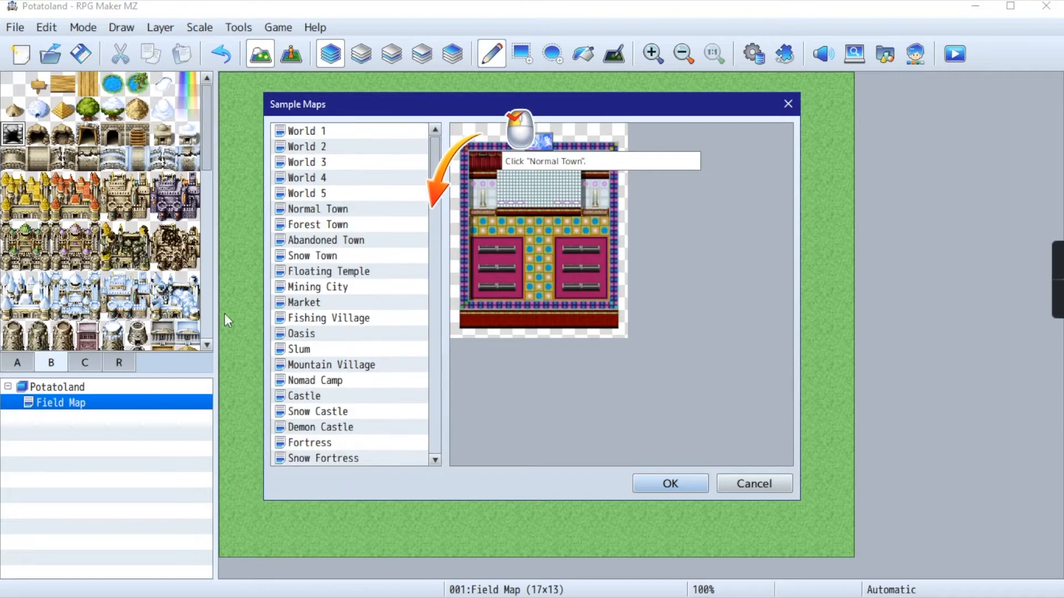
# - Load the Normal Town sample map beneath Field Map
pyautogui.click(348, 323)
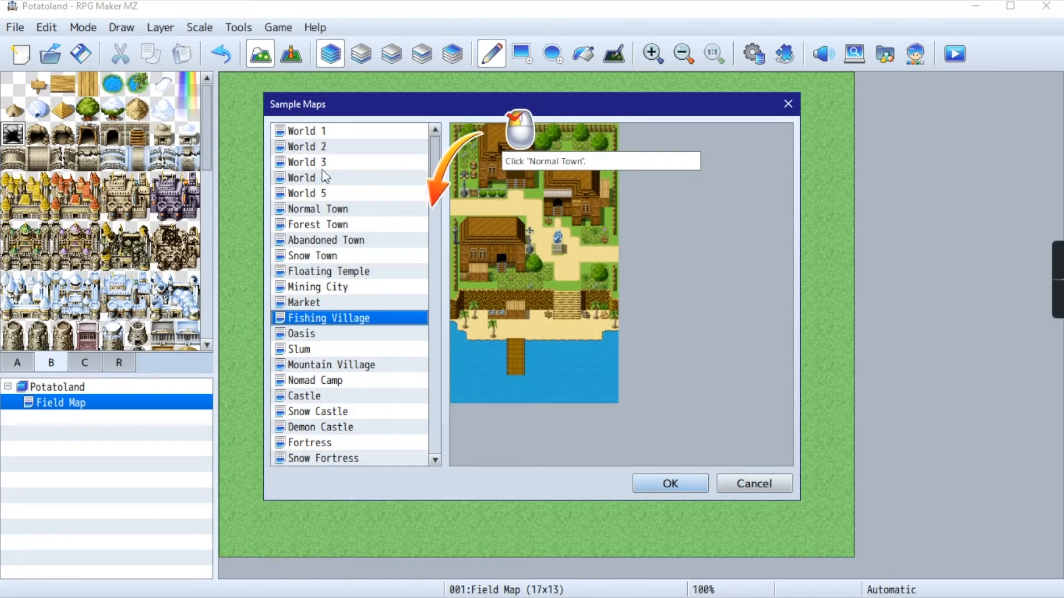
pyautogui.click(356, 209)
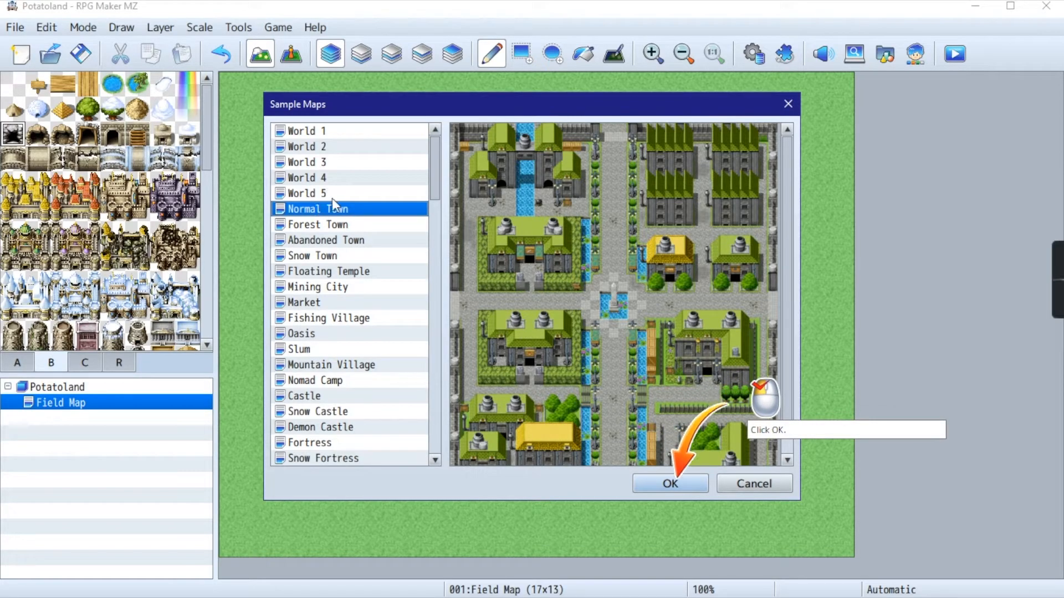
pyautogui.click(683, 490)
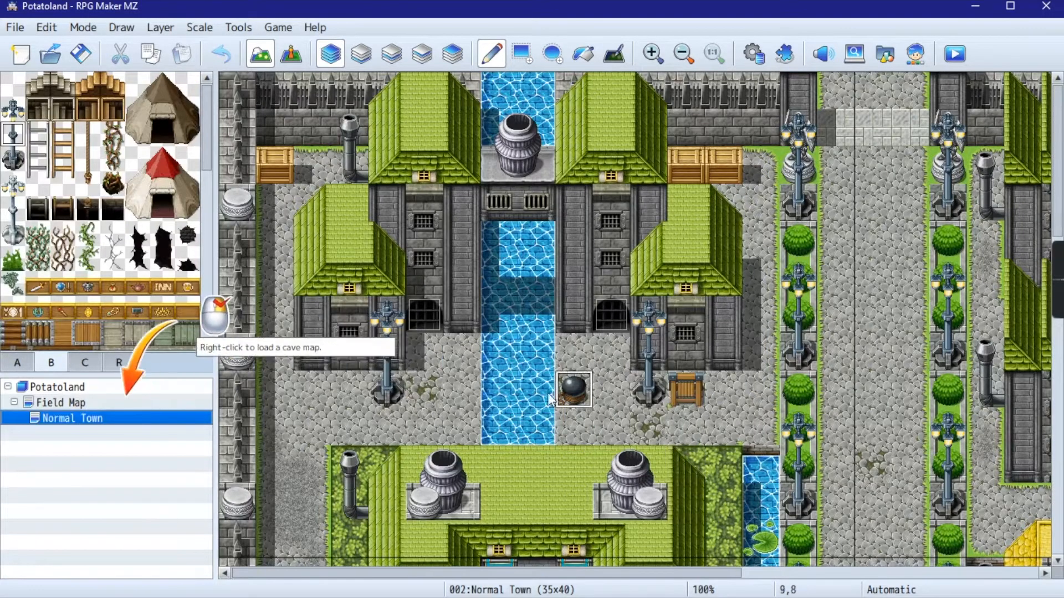
# - Examine the Normal Town layout at several zoom levels, including its shops, inn, central fountain and southern buildings
pyautogui.keyDown('ctrl'); pyautogui.scroll(-1, 477, 306); pyautogui.keyUp('ctrl')
pyautogui.click(723, 79)
pyautogui.click(718, 67)
pyautogui.keyDown('ctrl'); pyautogui.scroll(-4, 610, 332); pyautogui.keyUp('ctrl')
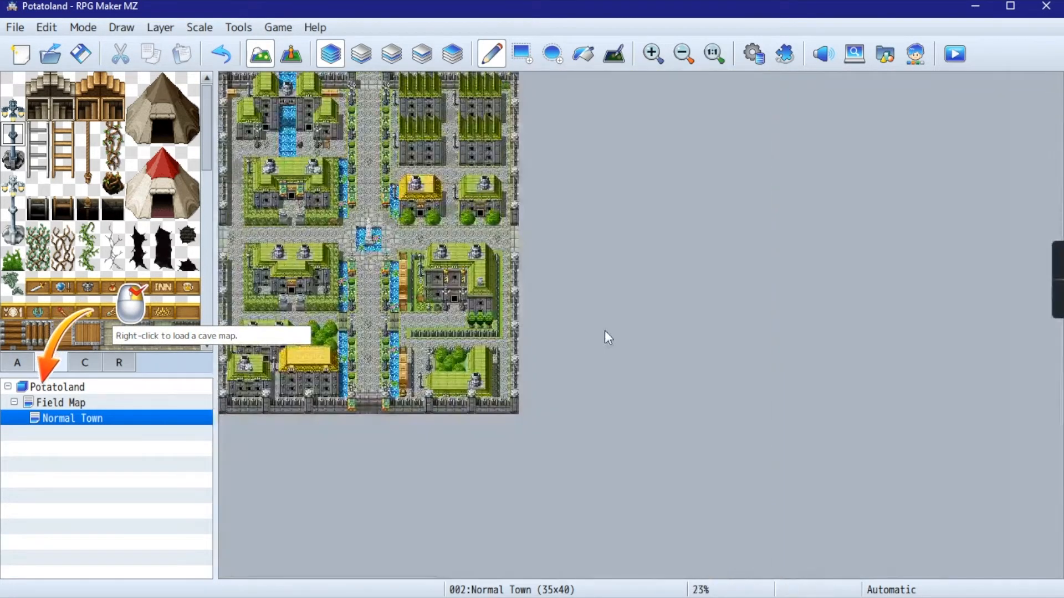
pyautogui.keyDown('ctrl'); pyautogui.scroll(1, 426, 267); pyautogui.keyUp('ctrl')
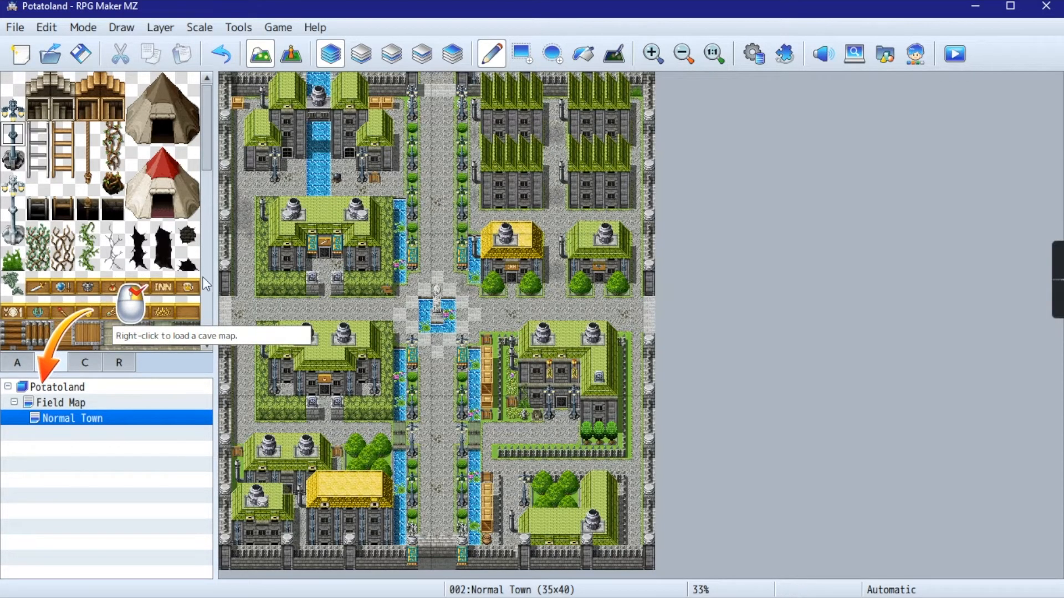
pyautogui.keyDown('ctrl'); pyautogui.scroll(2, 512, 269); pyautogui.keyUp('ctrl')
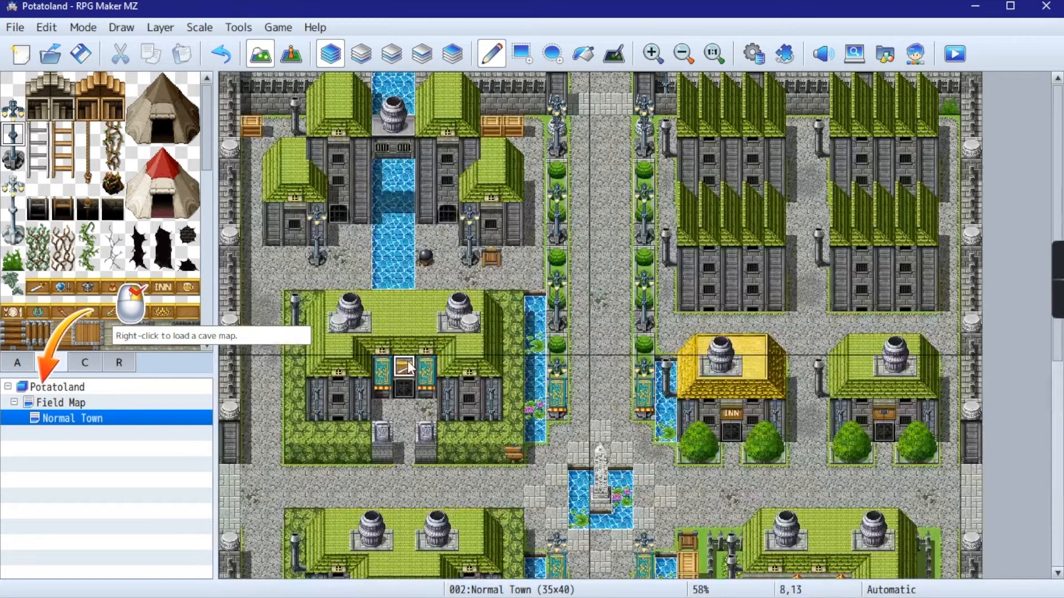
pyautogui.scroll(-5, 549, 301)
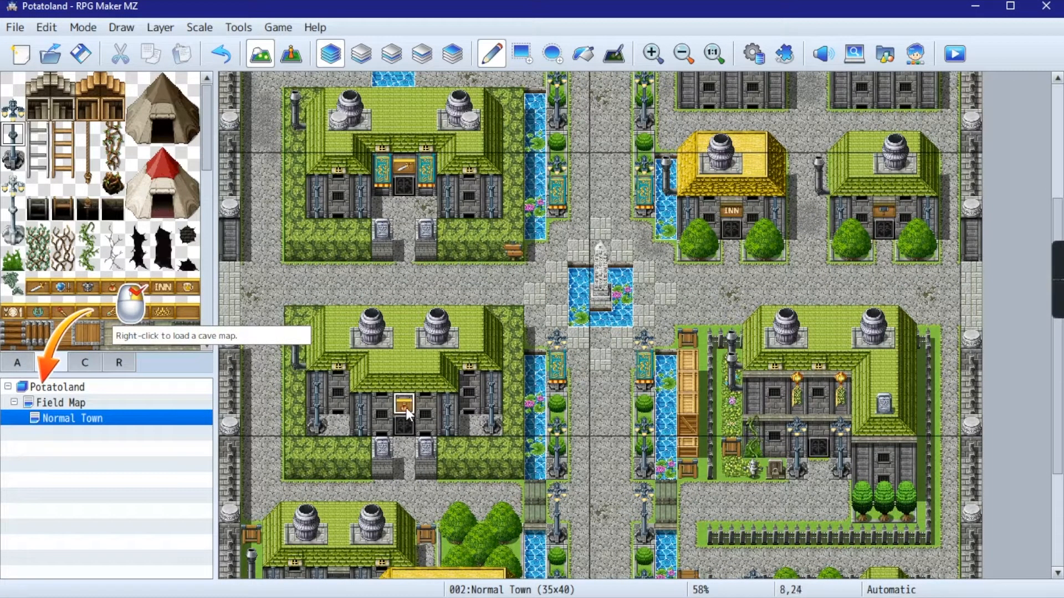
pyautogui.scroll(-4, 755, 326)
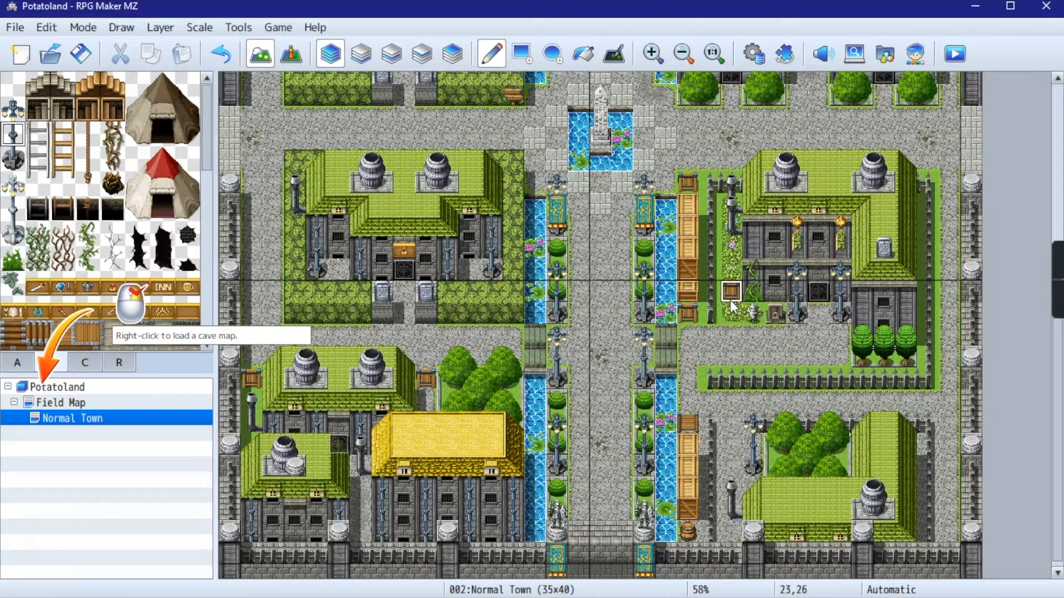
pyautogui.scroll(3, 842, 249)
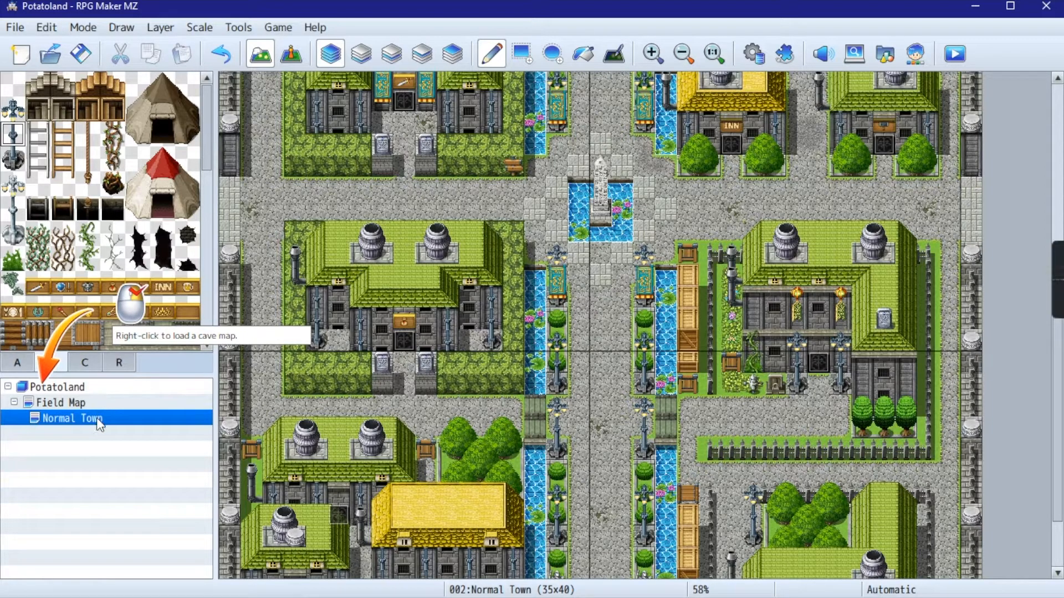
# - Load the Stone Cave sample map beneath Normal Town
pyautogui.rightClick(58, 430)
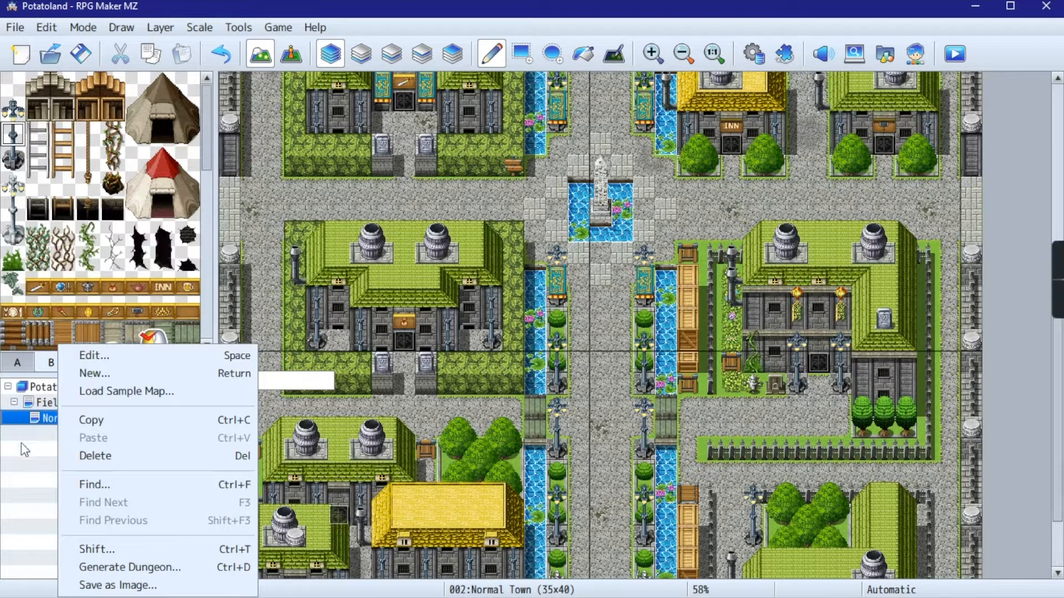
pyautogui.click(127, 393)
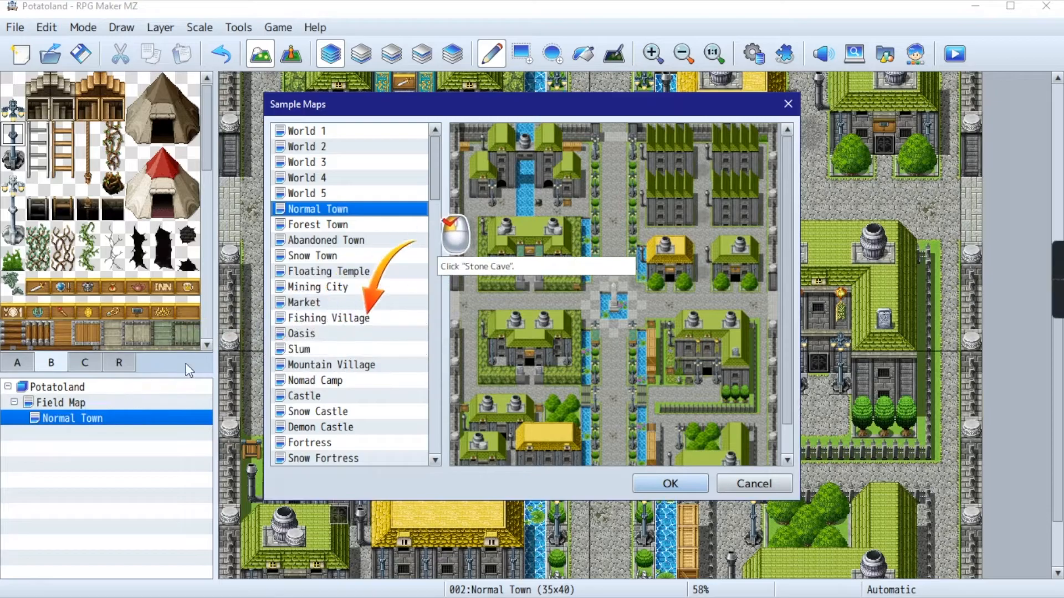
pyautogui.scroll(-3, 313, 327)
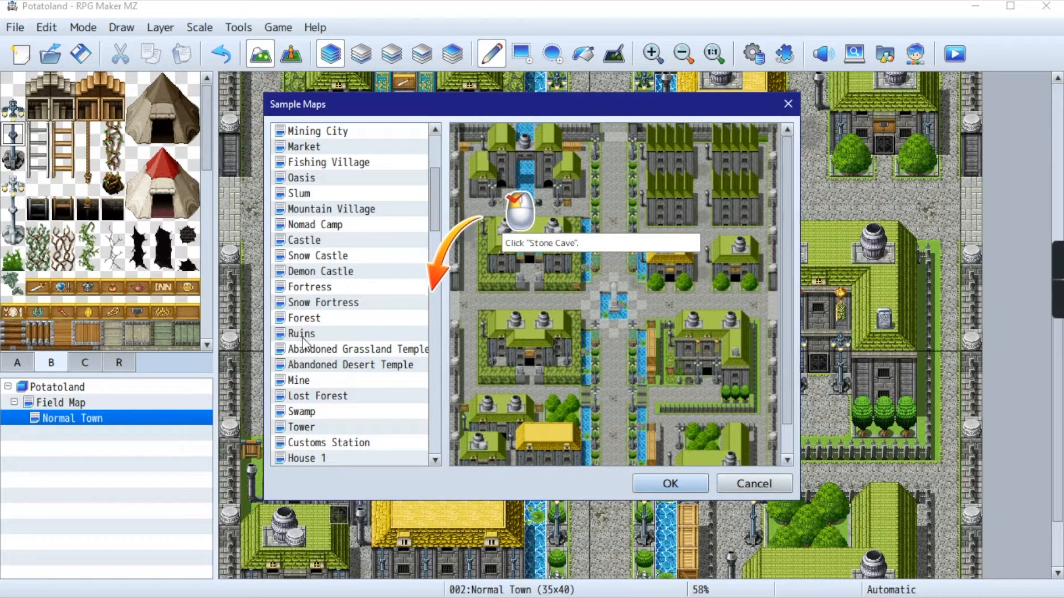
pyautogui.click(287, 319)
pyautogui.scroll(-3, 328, 379)
pyautogui.scroll(-1, 318, 353)
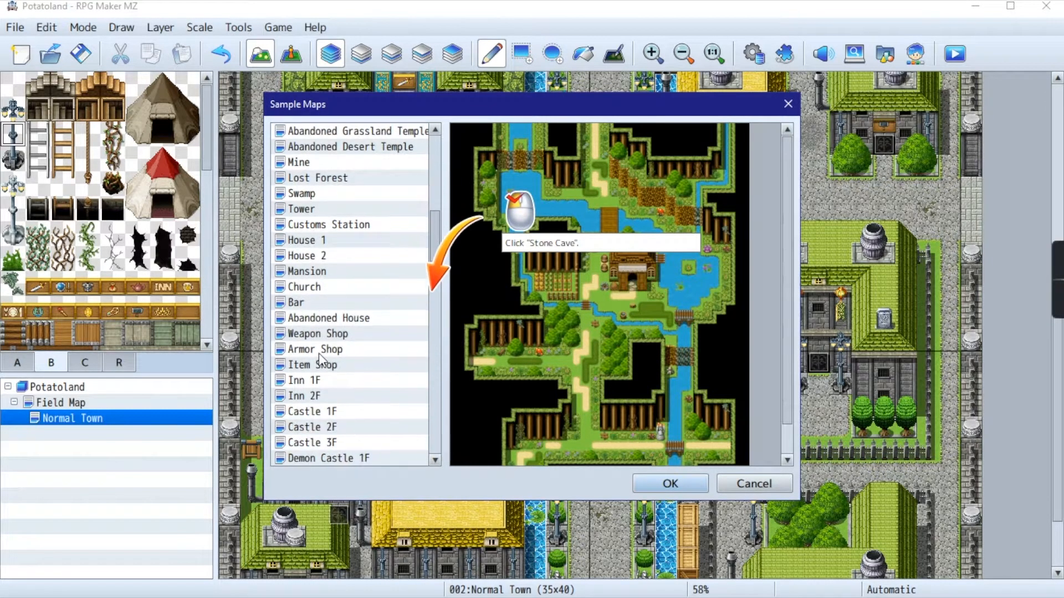
pyautogui.scroll(-2, 319, 354)
pyautogui.scroll(-2, 329, 442)
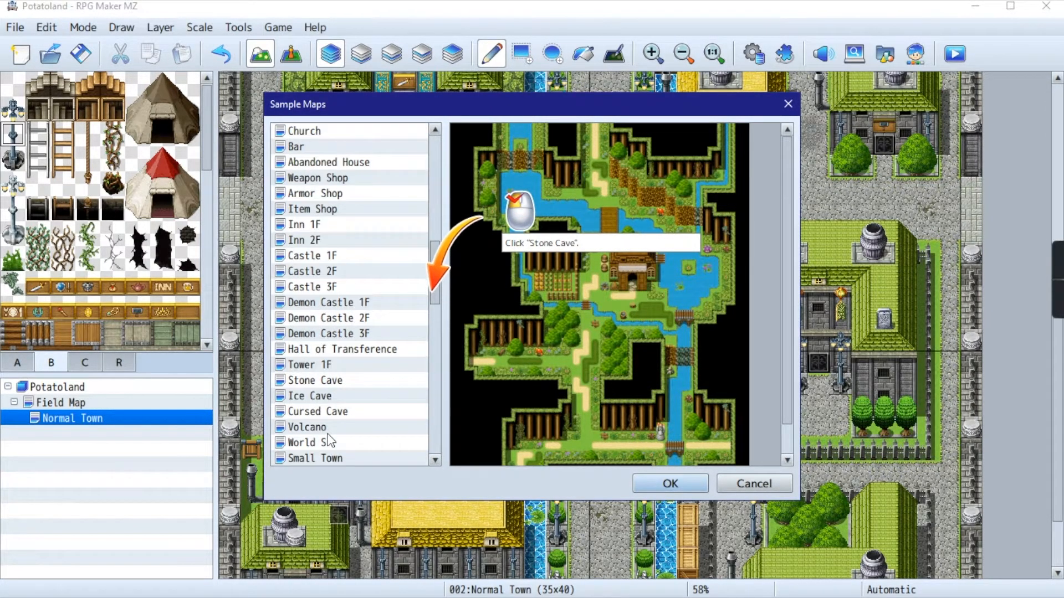
pyautogui.click(326, 384)
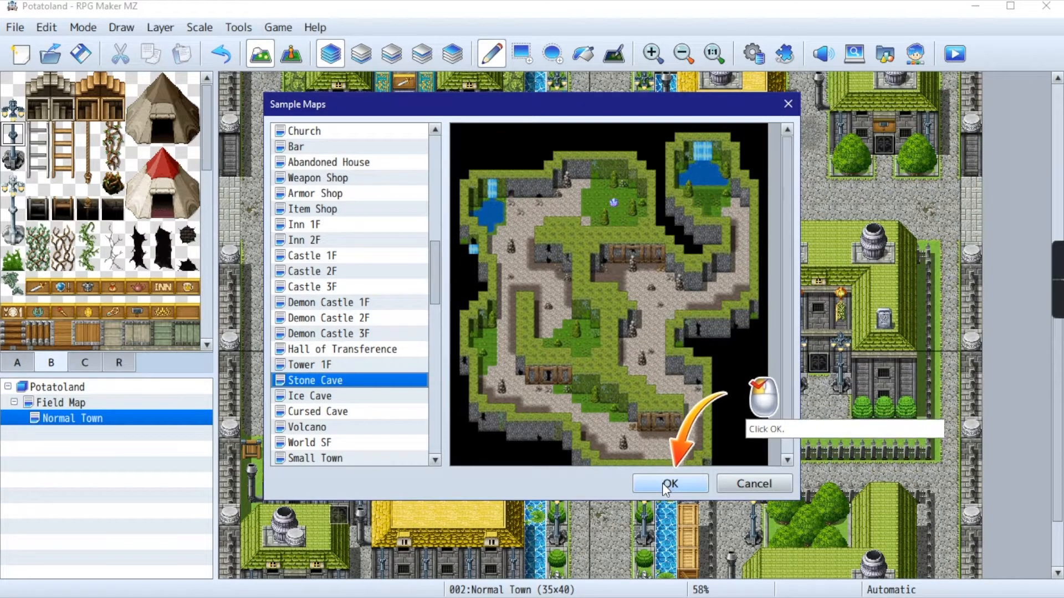
pyautogui.scroll(-1, 682, 394)
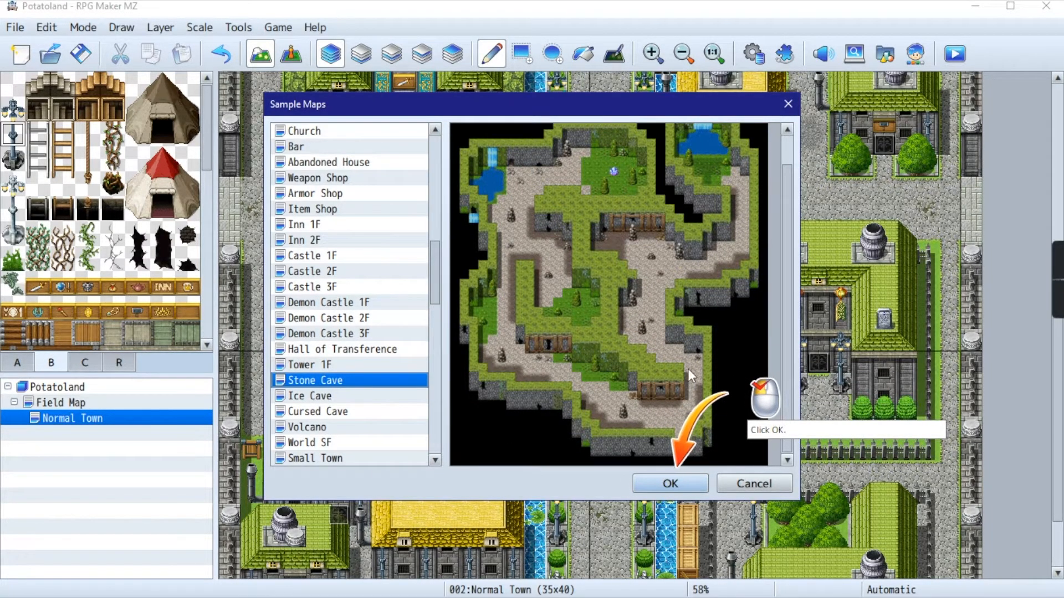
pyautogui.scroll(1, 682, 394)
pyautogui.click(668, 483)
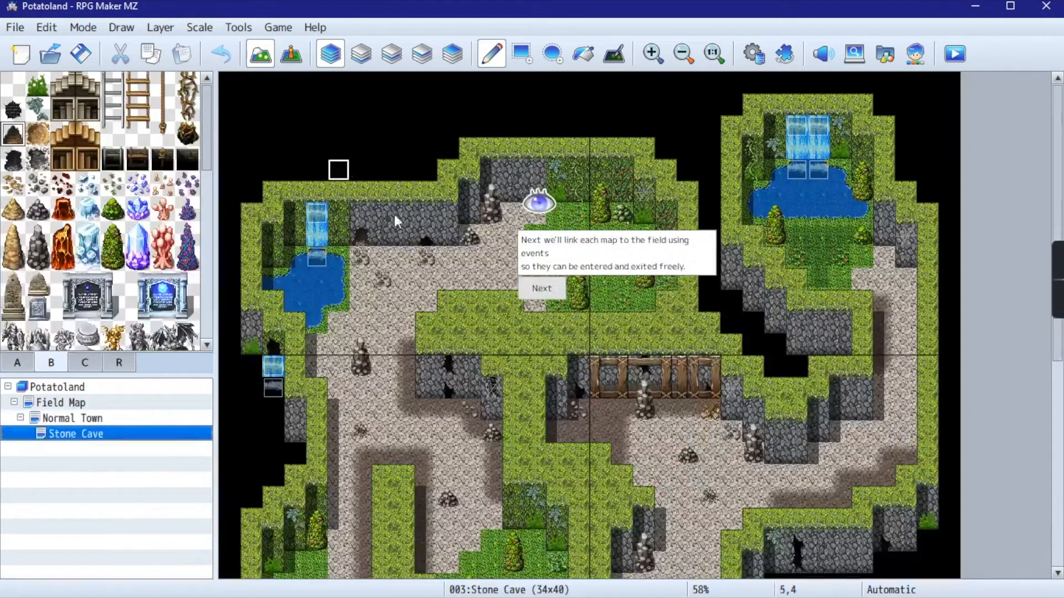
# - Advance the tutorial to the map-linking lesson, open Field Map and switch to Event Mode
pyautogui.scroll(-2, 576, 371)
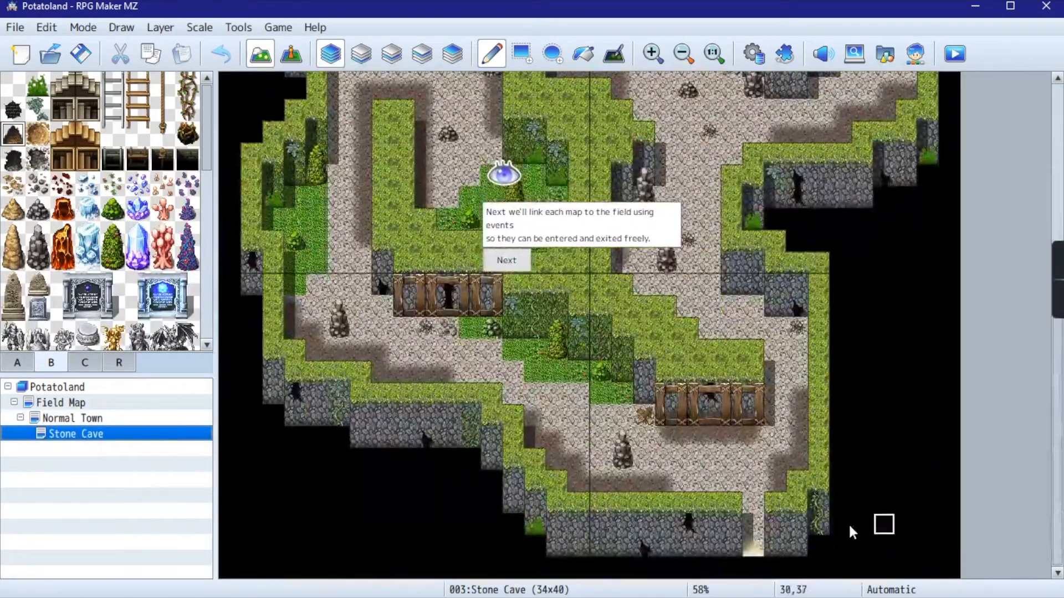
pyautogui.scroll(2, 779, 527)
pyautogui.scroll(-1, 781, 528)
pyautogui.scroll(3, 764, 516)
pyautogui.scroll(-4, 792, 416)
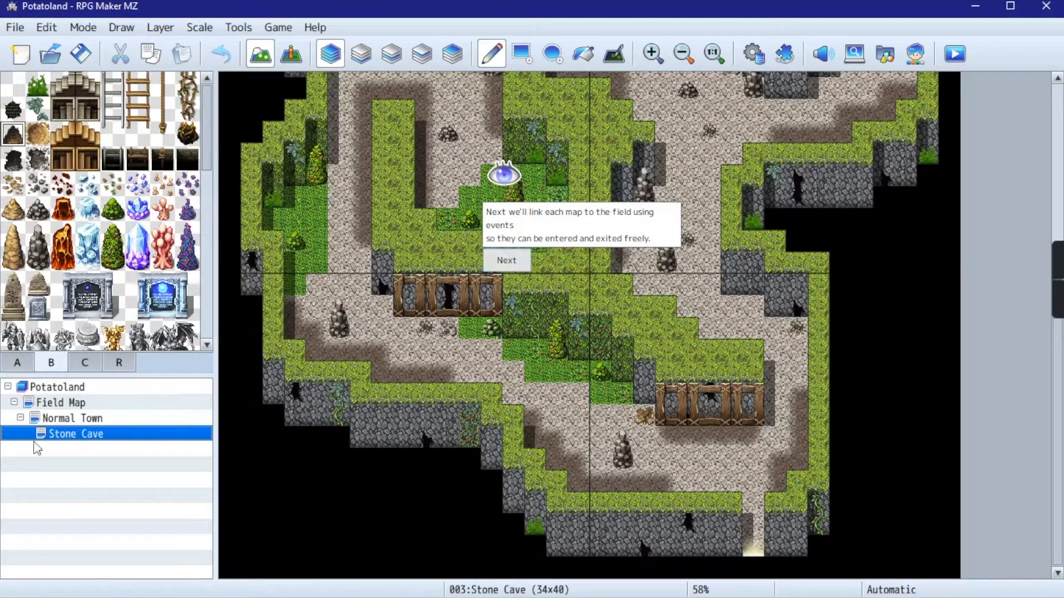
pyautogui.click(516, 261)
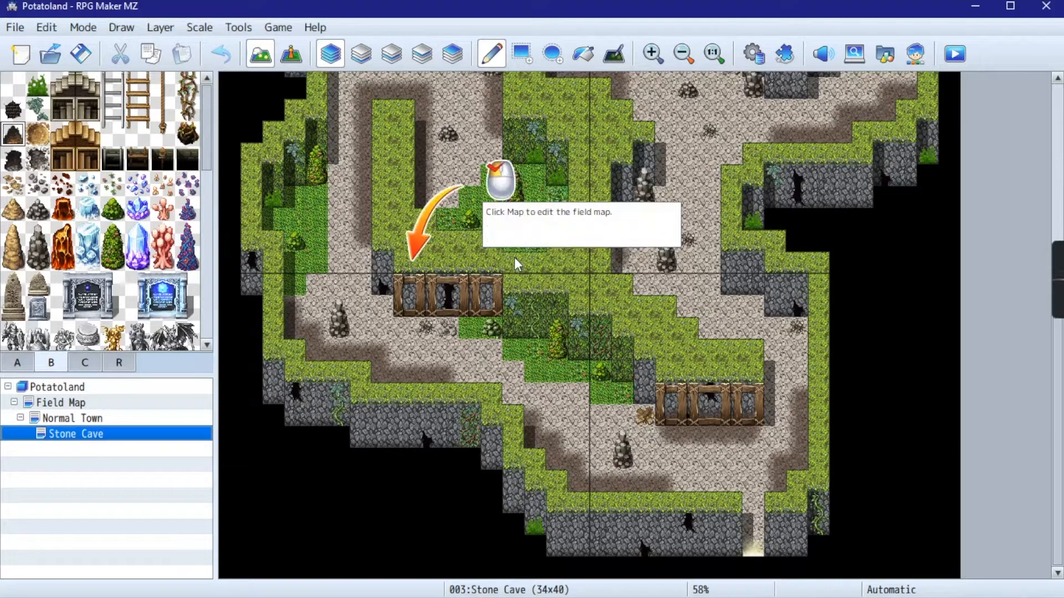
pyautogui.click(34, 403)
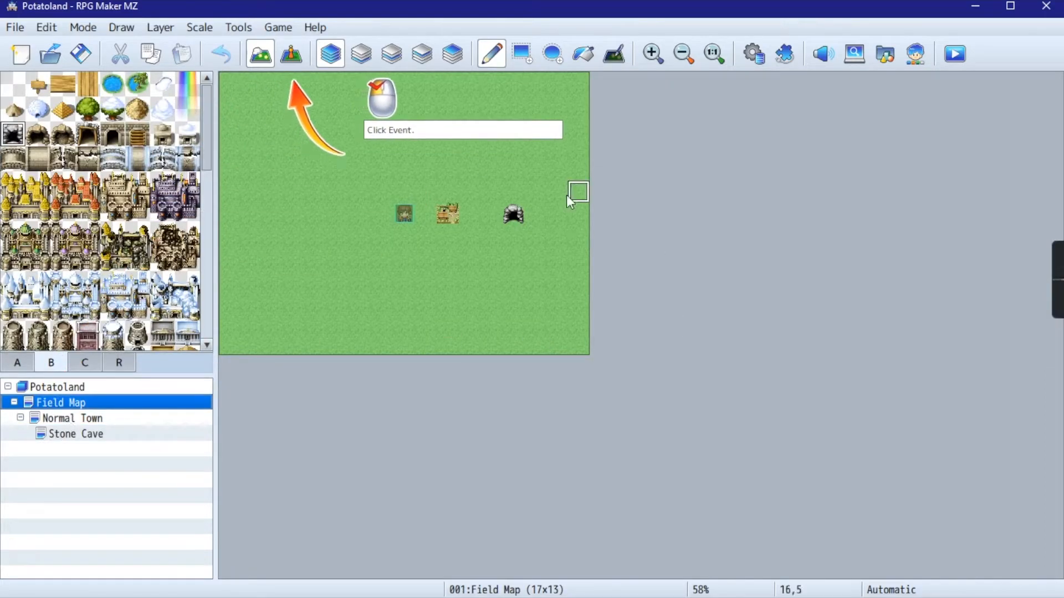
pyautogui.click(297, 56)
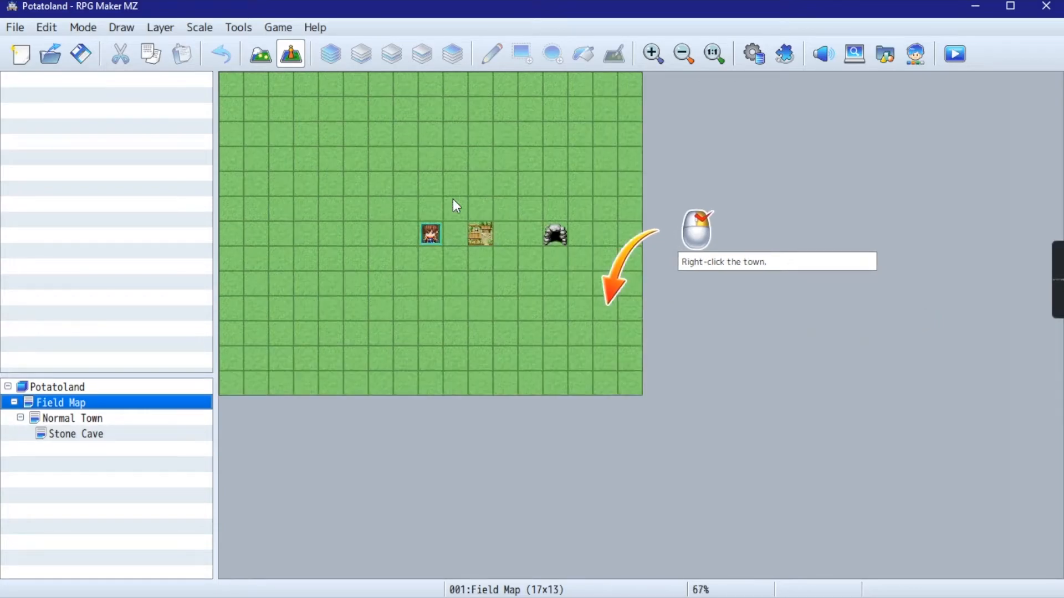
# - Start a Transfer quick event on Field Map's town tile at 10,6
pyautogui.rightClick(620, 308)
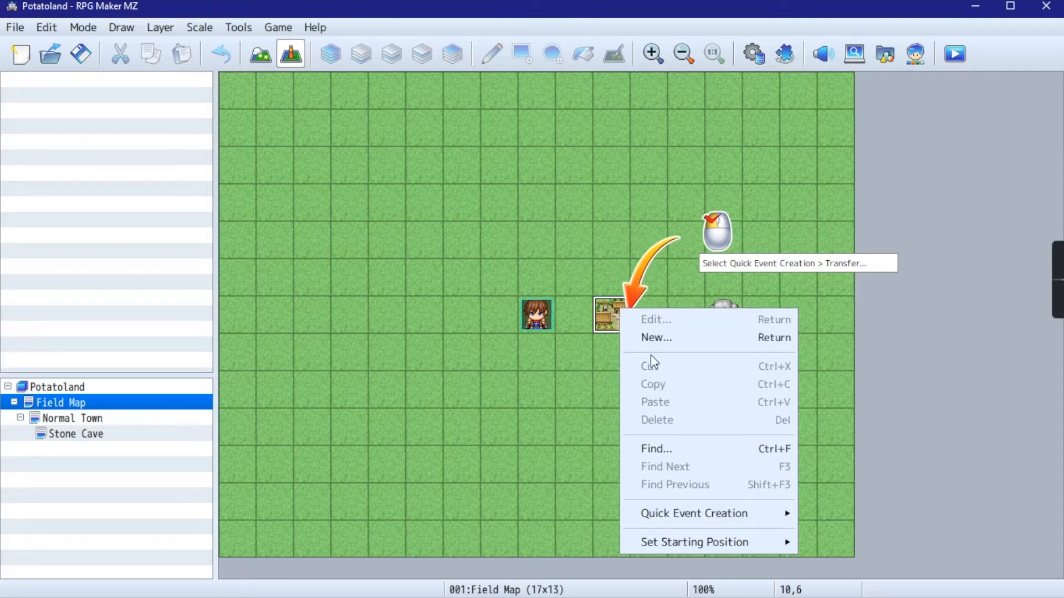
pyautogui.moveTo(671, 515)
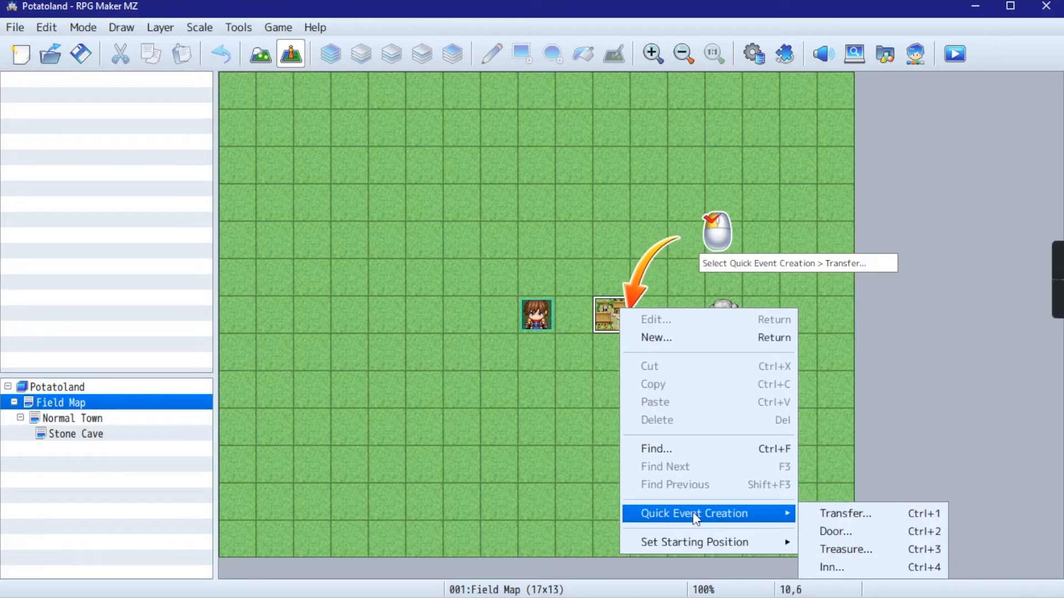
pyautogui.click(852, 515)
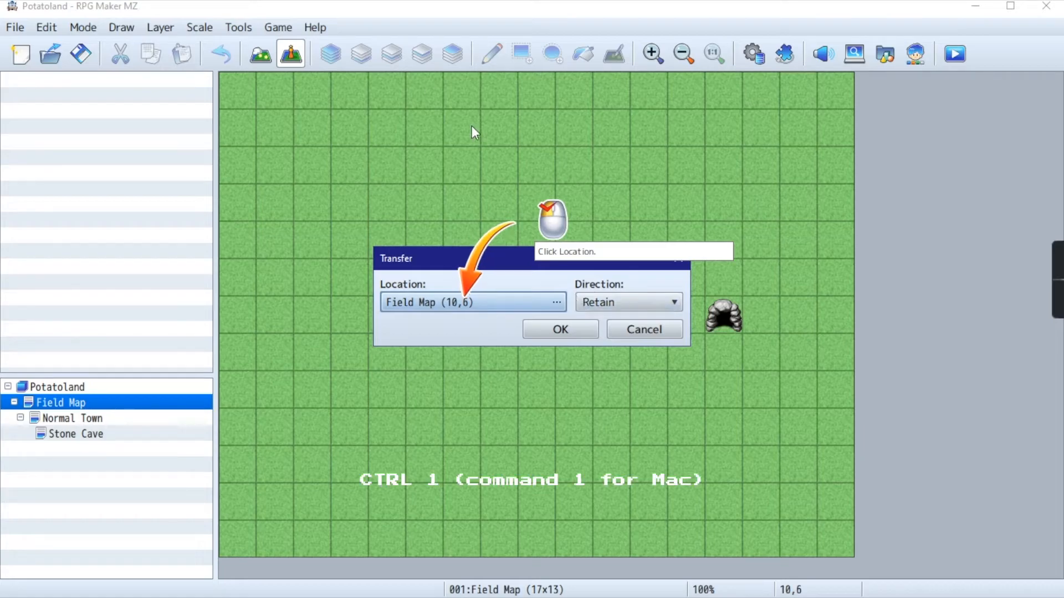
# - Set the Transfer event's destination to Normal Town's northern entrance at 17,0, keep the direction at Retain and create the event
pyautogui.click(580, 327)
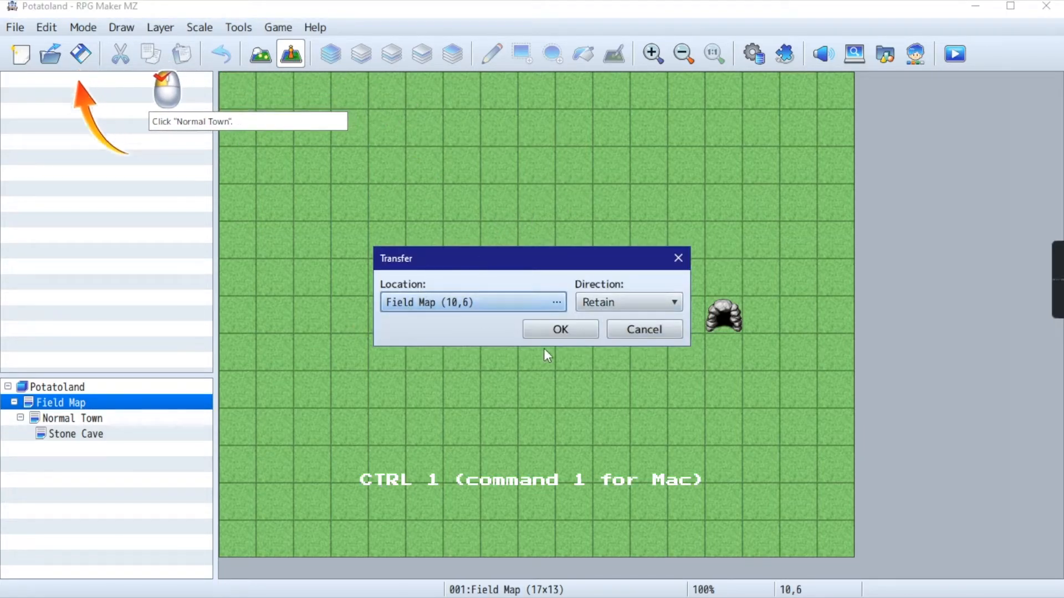
pyautogui.click(503, 302)
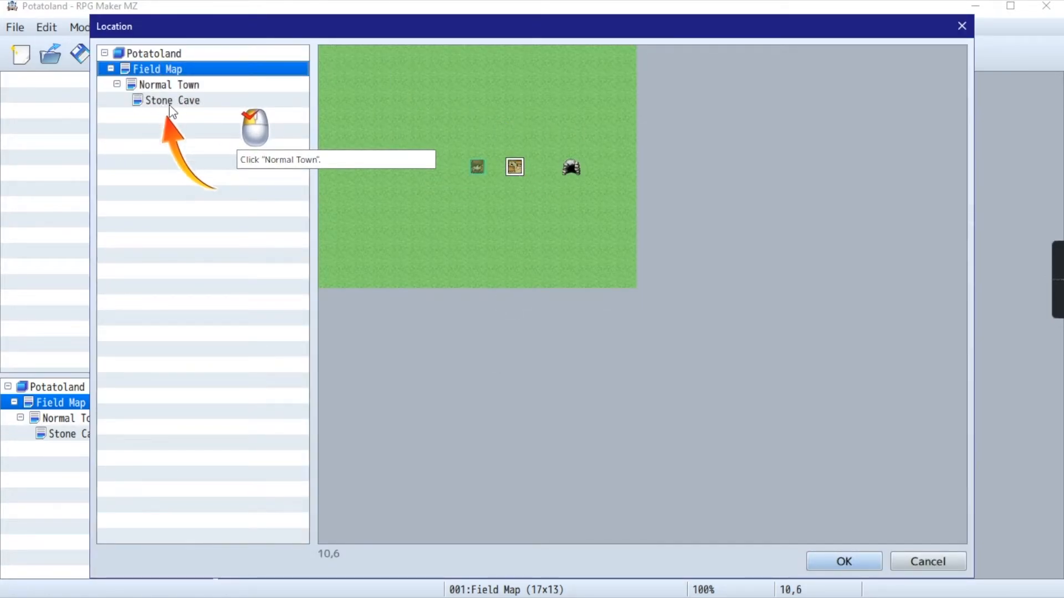
pyautogui.click(166, 85)
pyautogui.scroll(5, 680, 351)
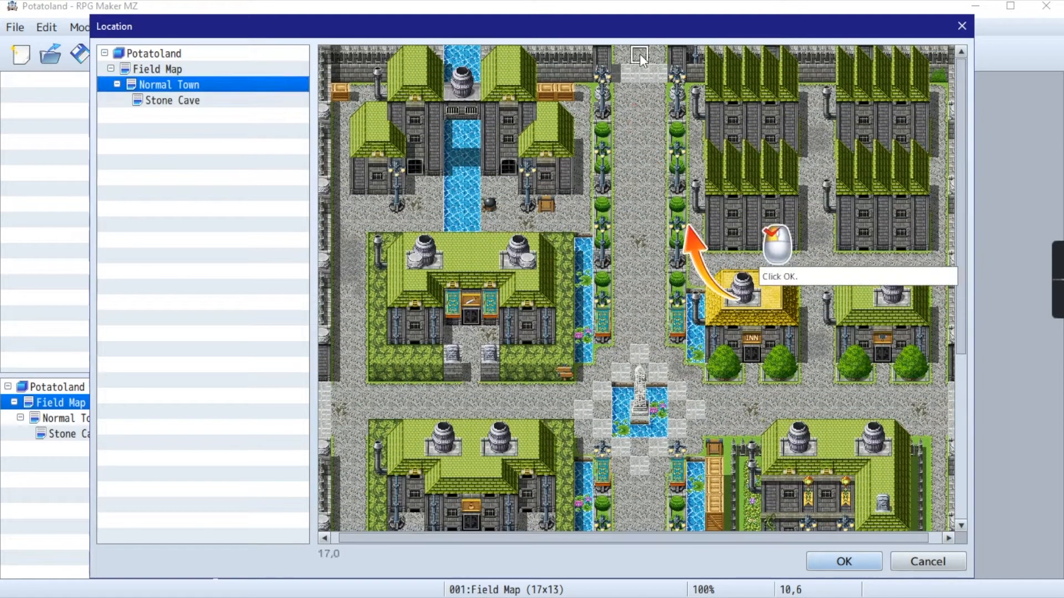
pyautogui.click(637, 60)
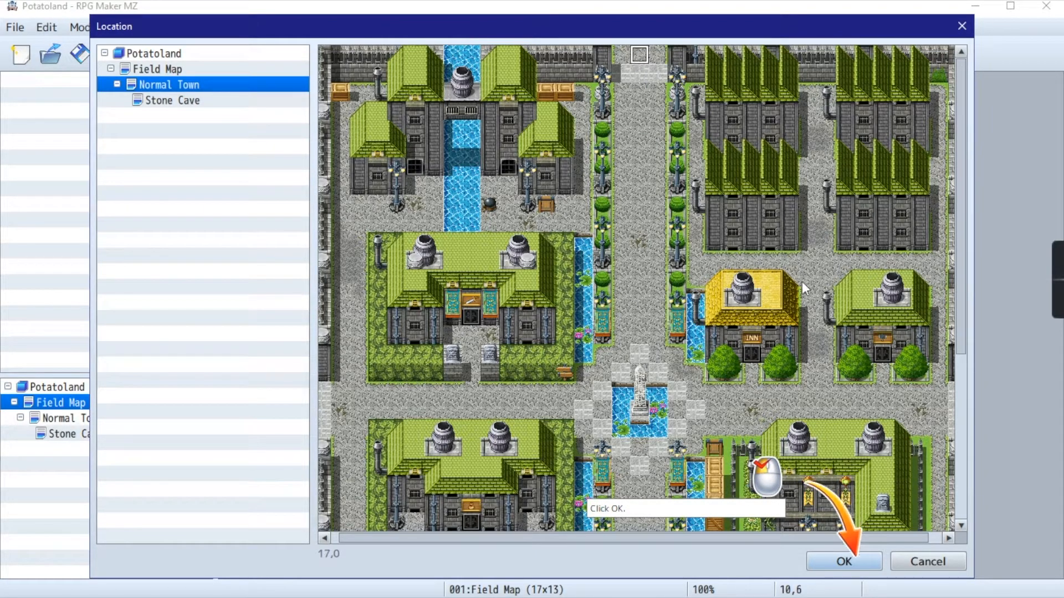
pyautogui.click(845, 562)
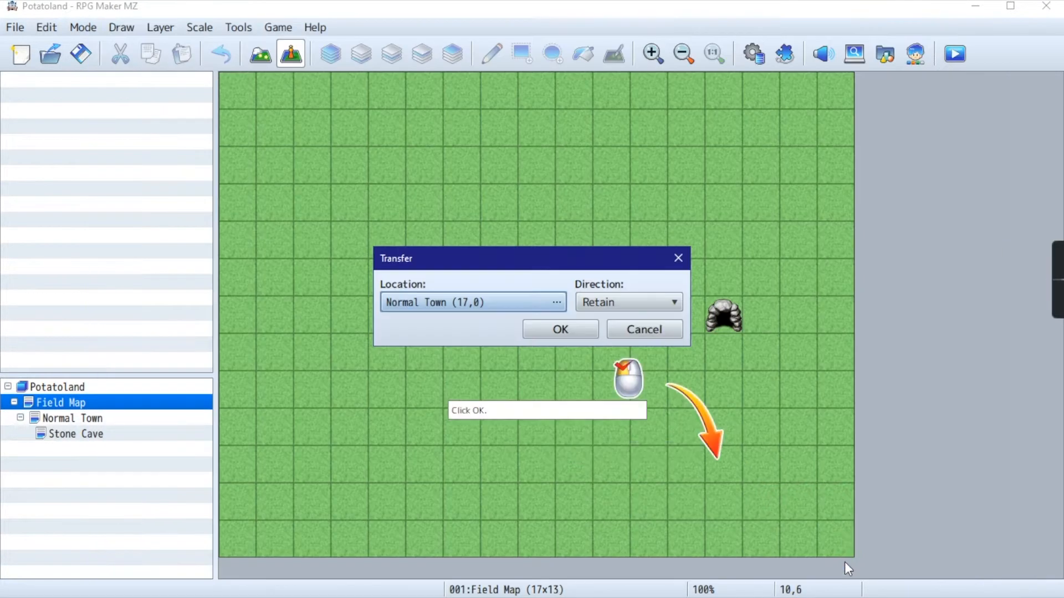
pyautogui.click(596, 299)
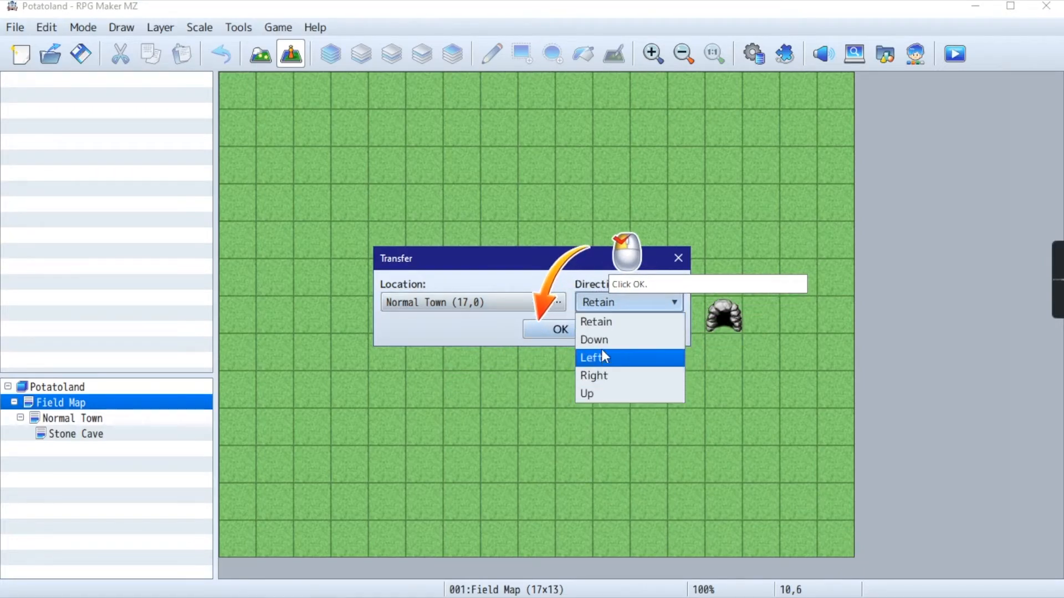
pyautogui.click(604, 298)
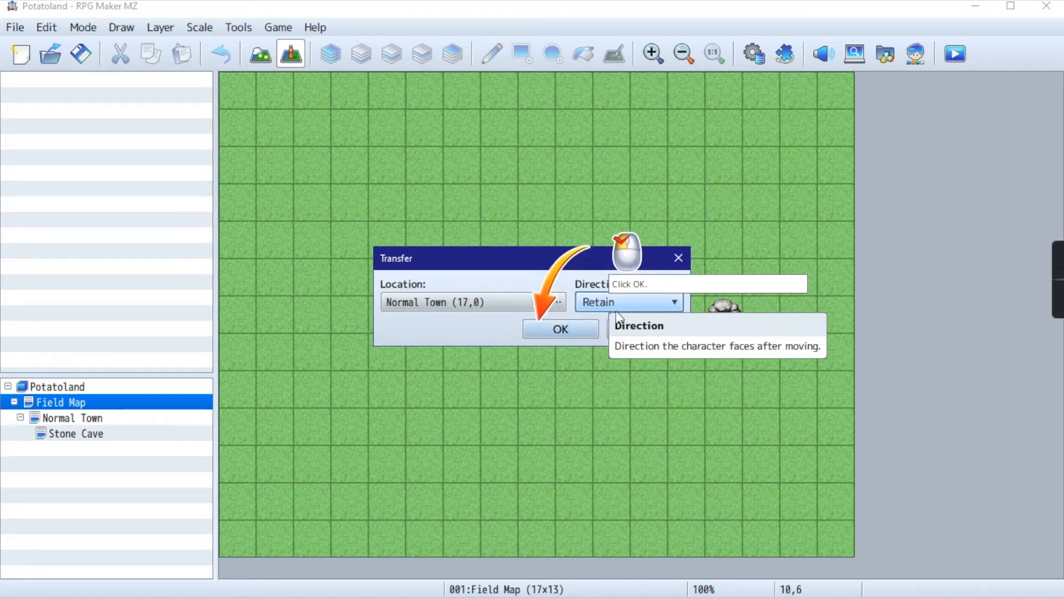
pyautogui.click(569, 333)
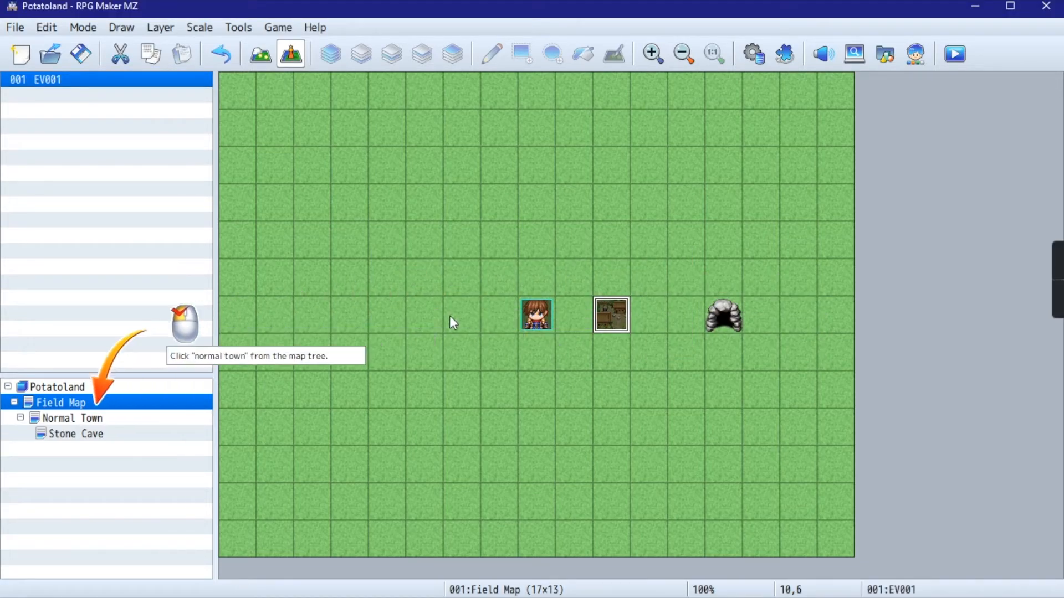
# - Create a Transfer quick event on Normal Town's northern entrance tile at 17,0 leading to Field Map's town tile at 10,6
pyautogui.click(61, 418)
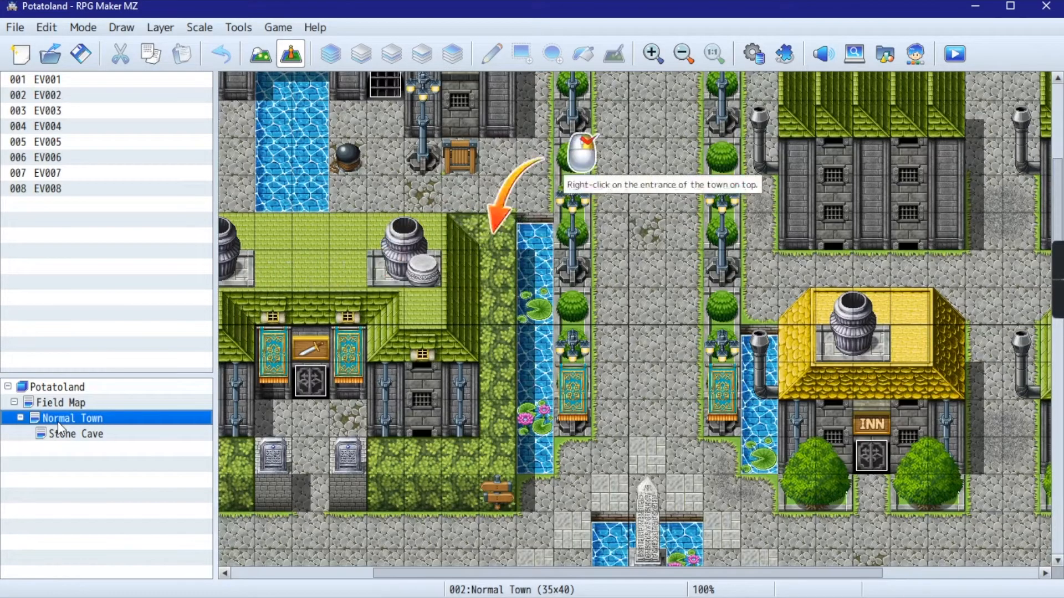
pyautogui.scroll(3, 593, 182)
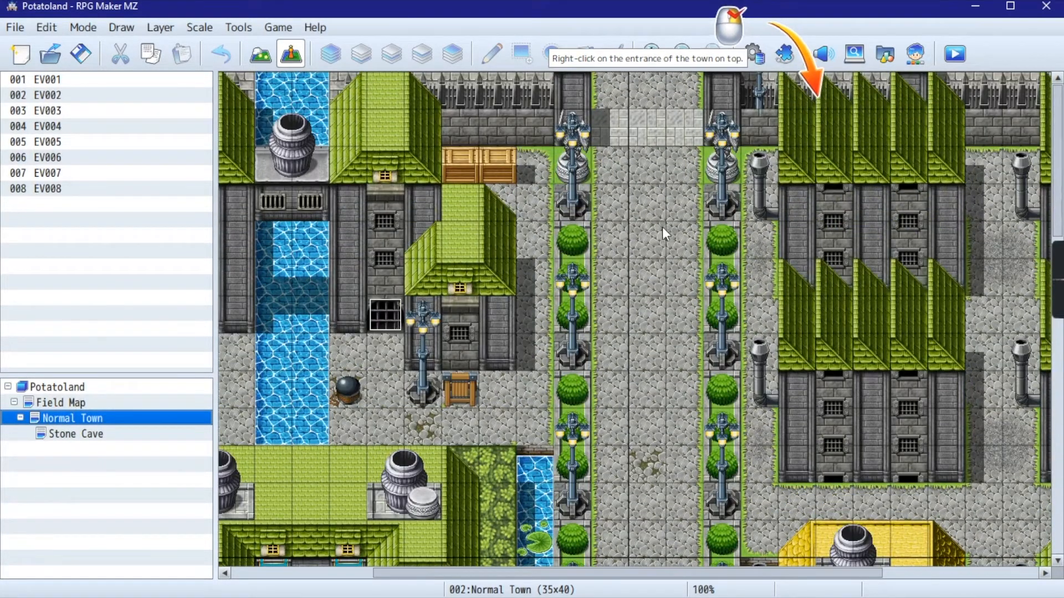
pyautogui.rightClick(650, 82)
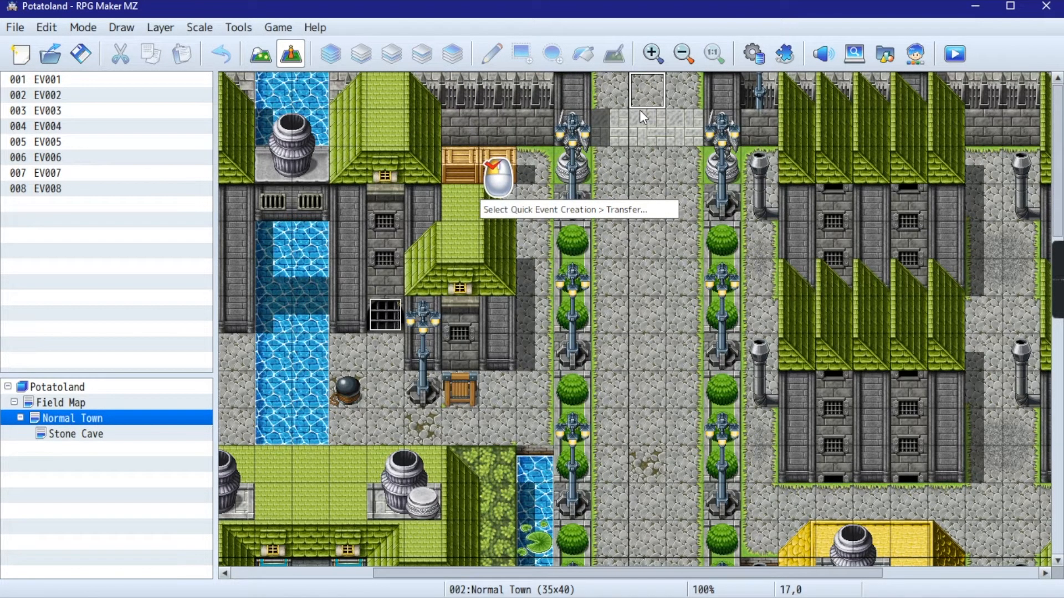
pyautogui.rightClick(649, 81)
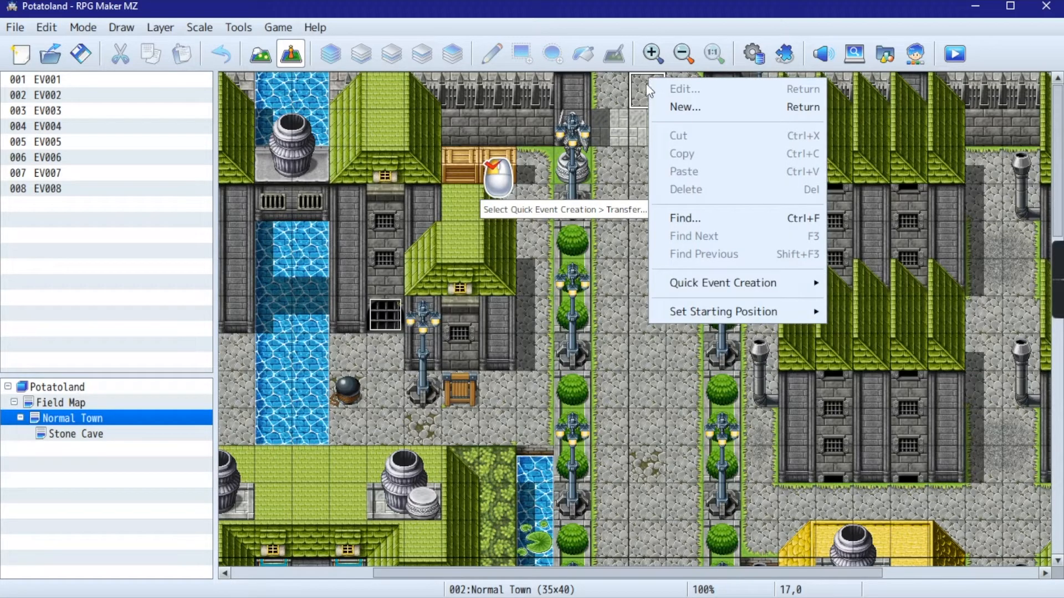
pyautogui.moveTo(800, 284)
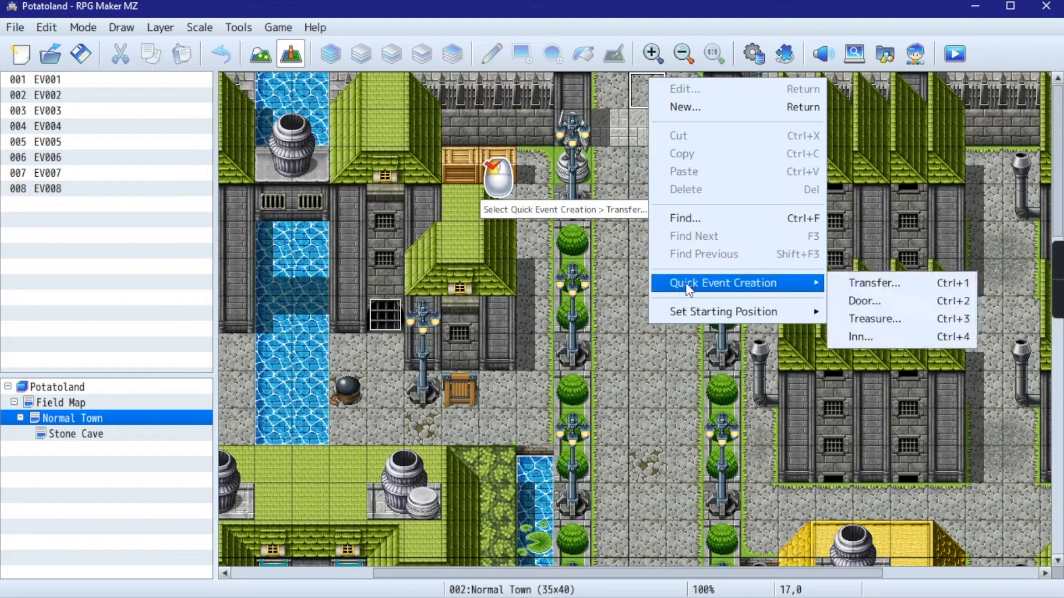
pyautogui.click(863, 282)
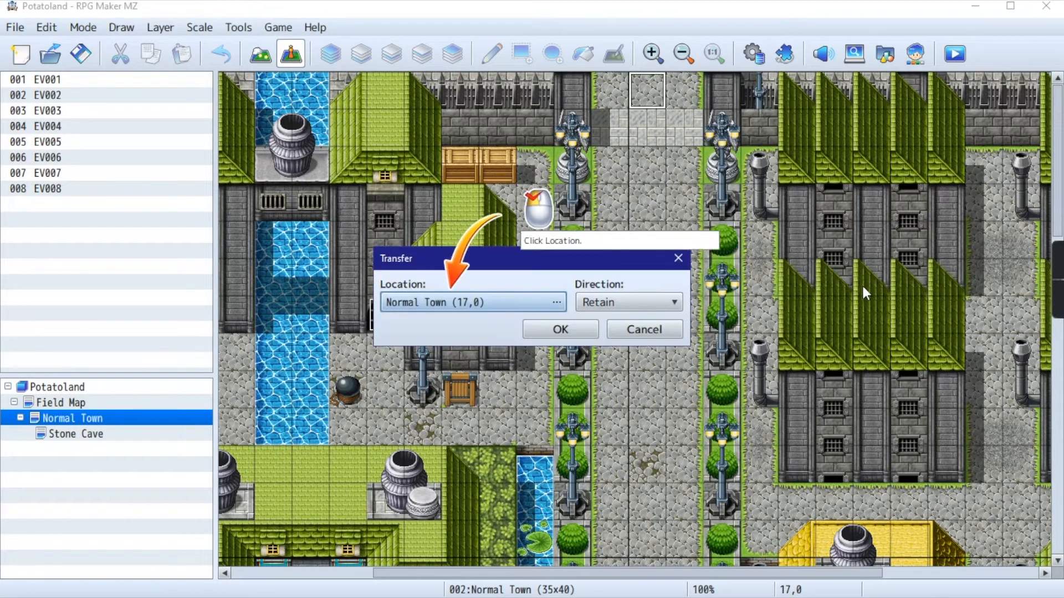
pyautogui.click(463, 299)
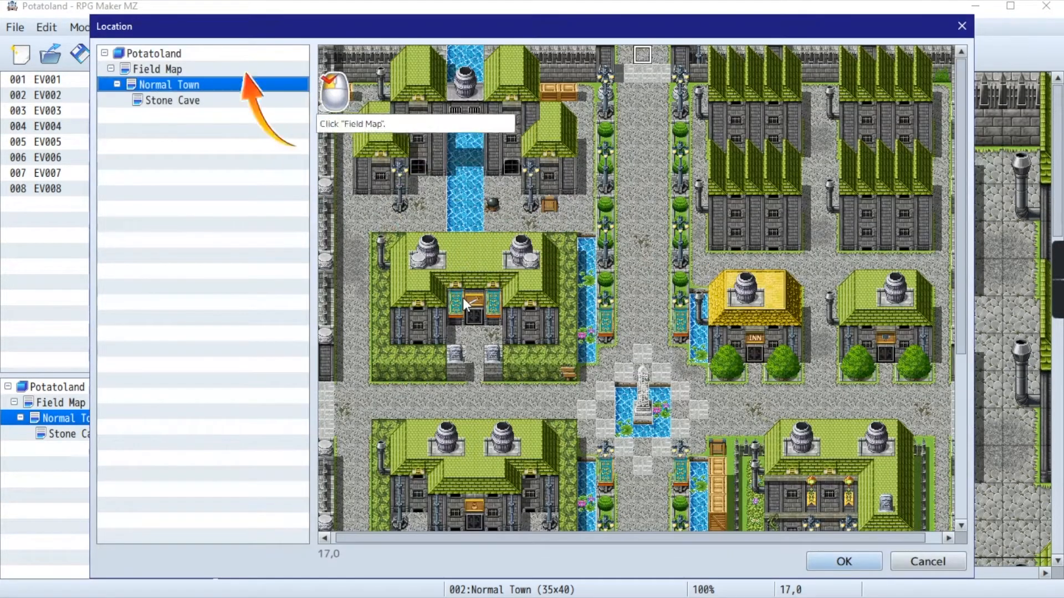
pyautogui.click(167, 71)
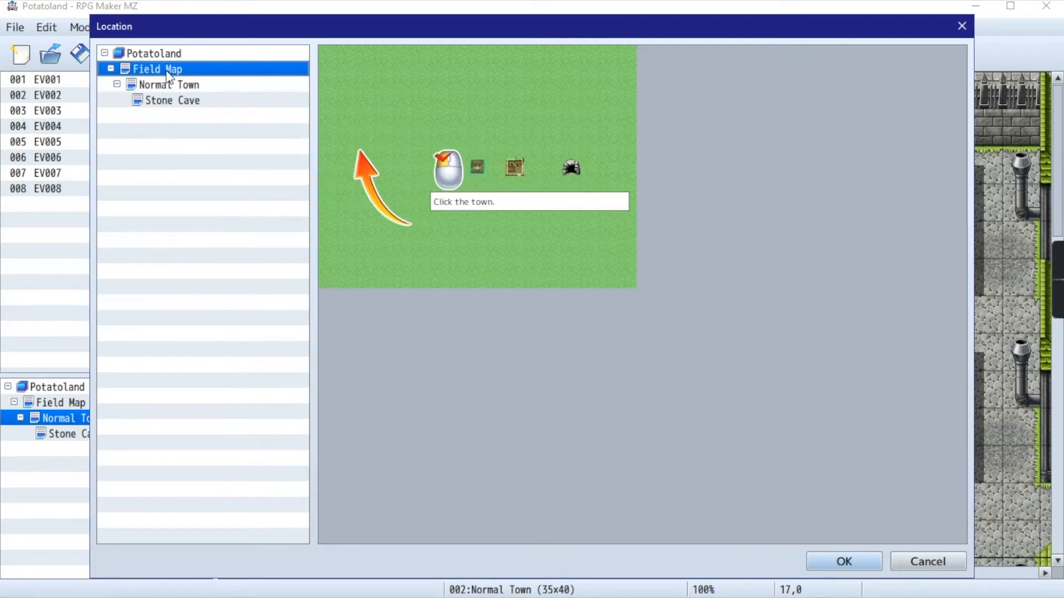
pyautogui.click(514, 166)
pyautogui.click(843, 562)
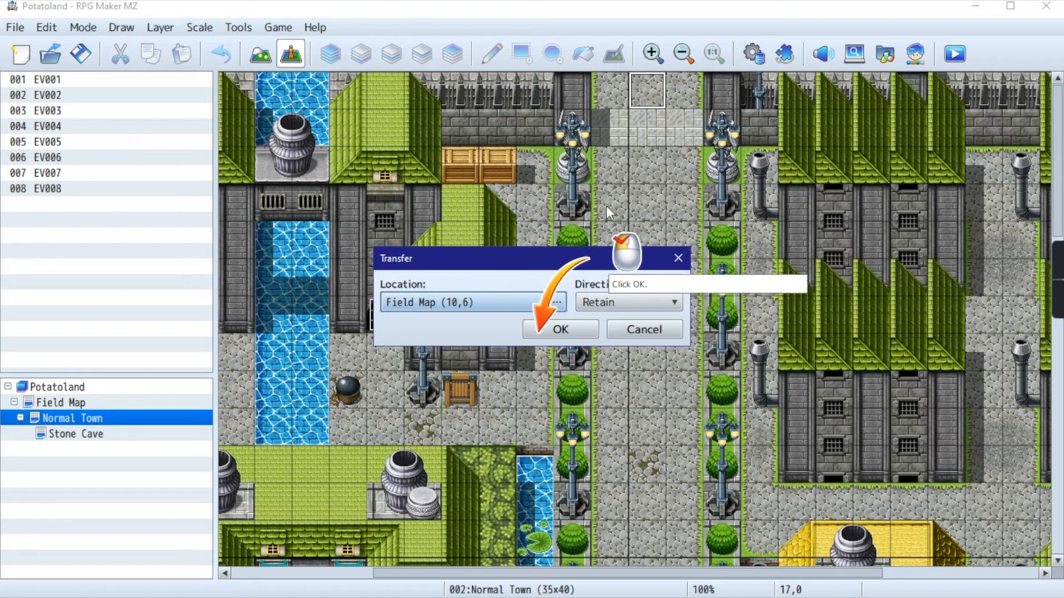
pyautogui.click(558, 332)
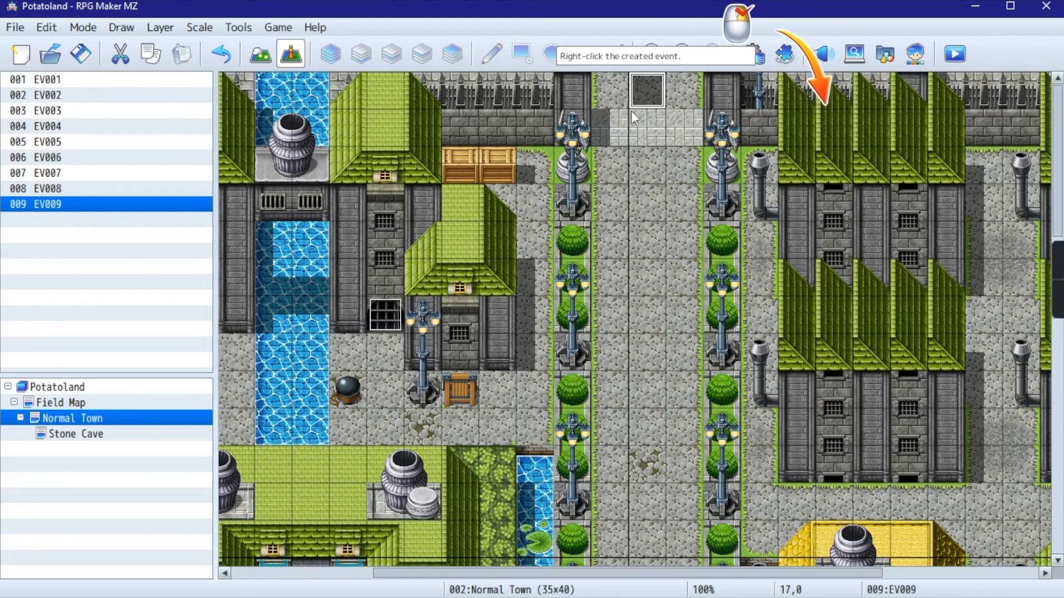
# - Copy the new transfer event from 17,0 onto the adjacent Normal Town exit tiles at 18,0 and 16,0
pyautogui.rightClick(647, 95)
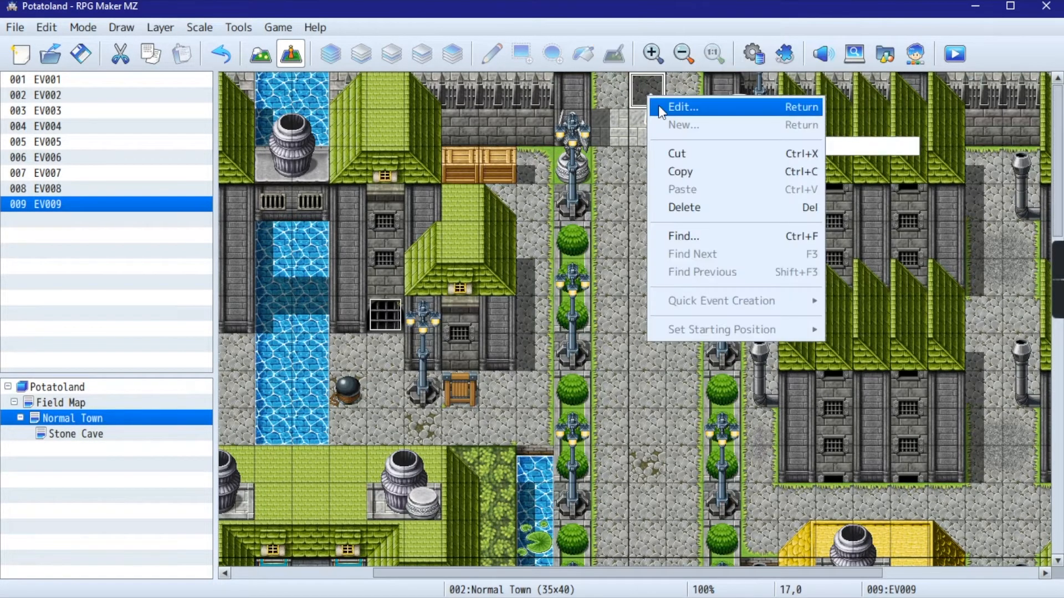
pyautogui.click(679, 176)
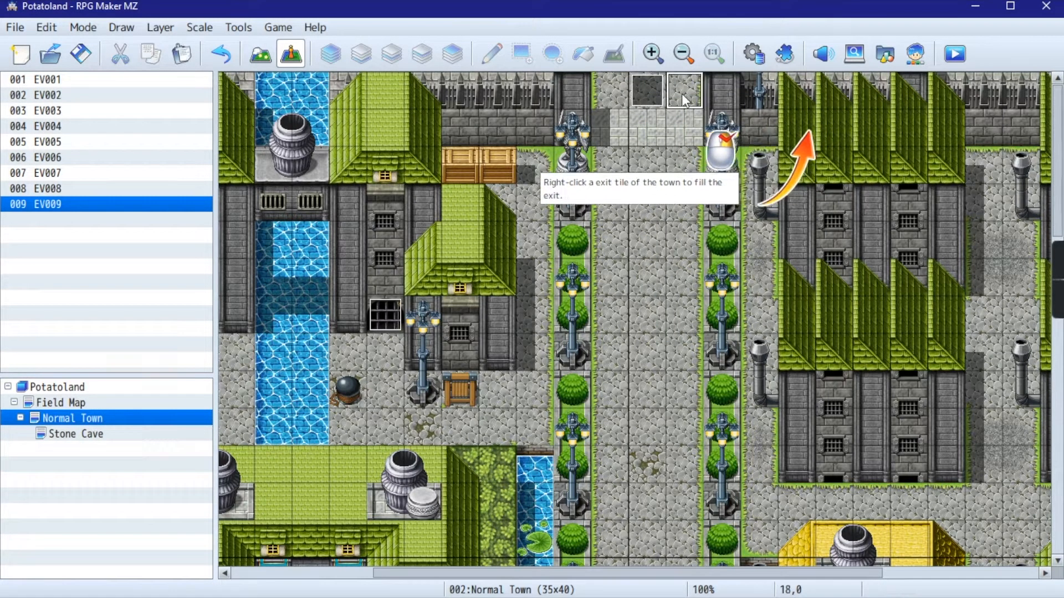
pyautogui.rightClick(684, 94)
pyautogui.click(713, 189)
pyautogui.rightClick(612, 92)
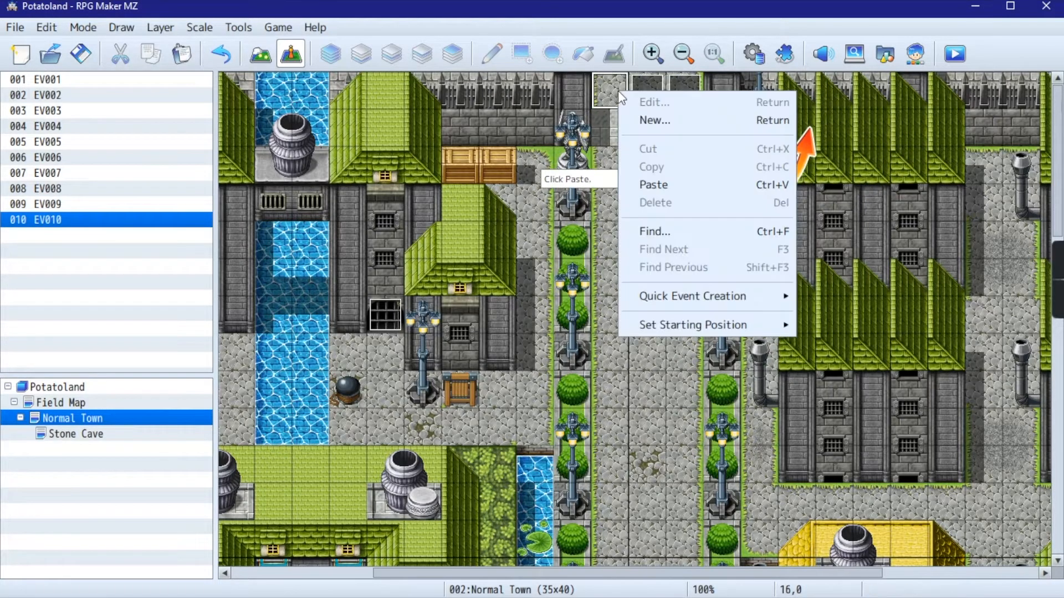
pyautogui.click(652, 184)
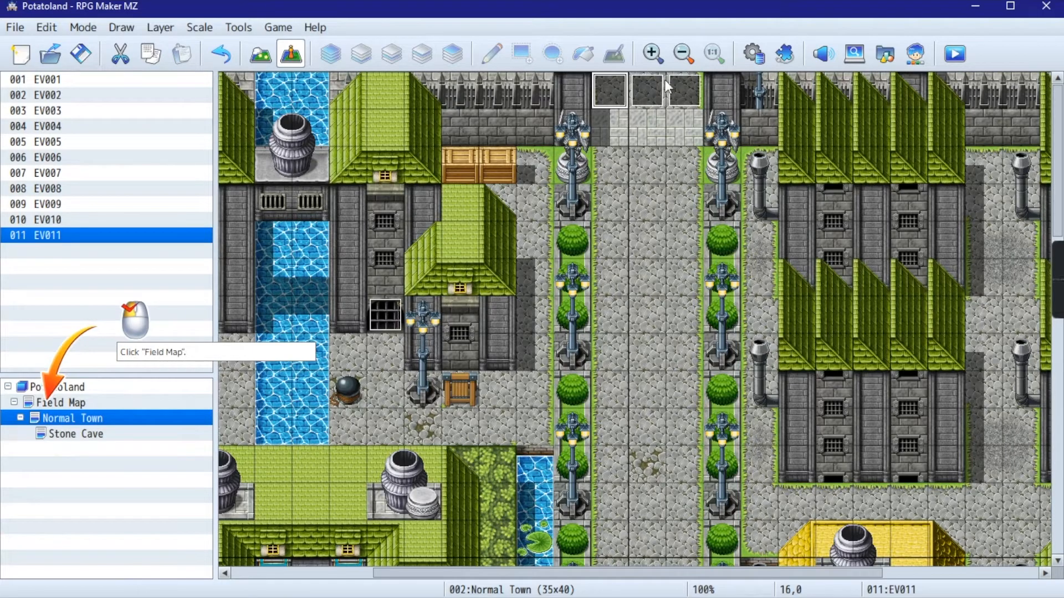
# - Create a Transfer quick event on Field Map's cave tile at 13,6 leading to Stone Cave's southern entrance at 24,38
pyautogui.click(97, 409)
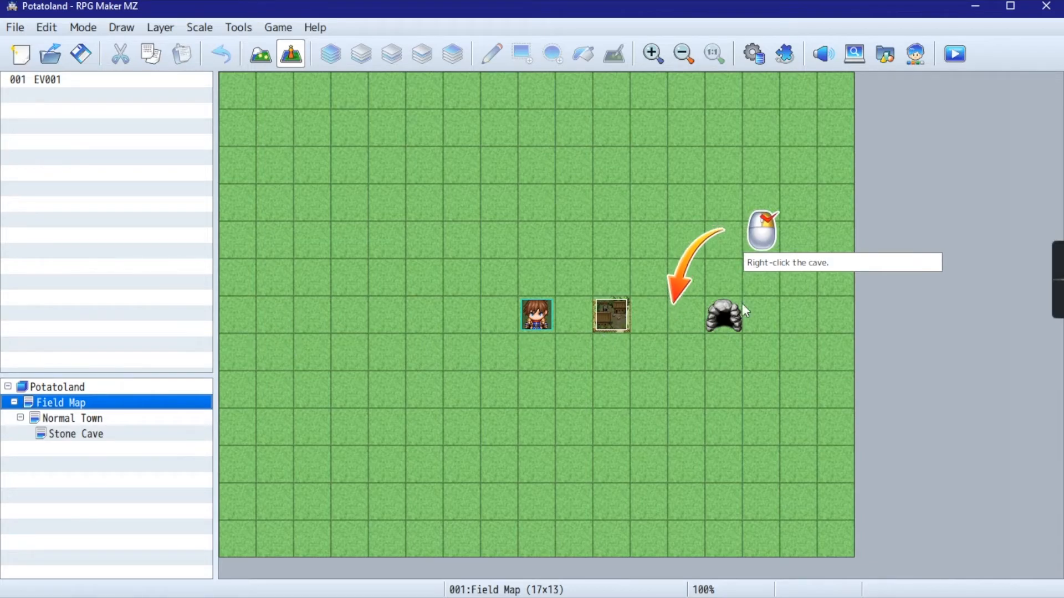
pyautogui.rightClick(730, 318)
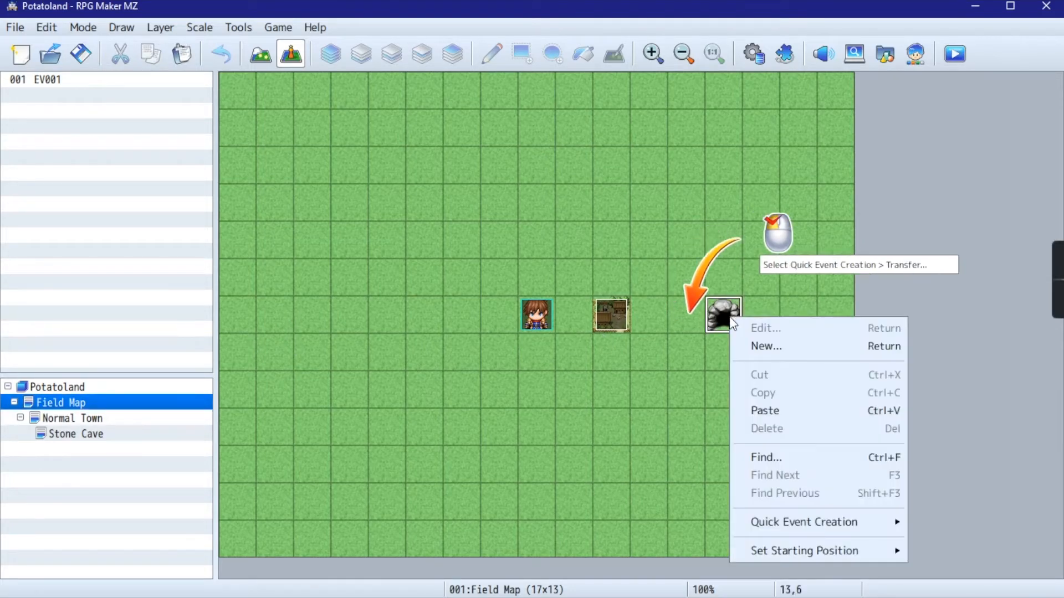
pyautogui.moveTo(783, 534)
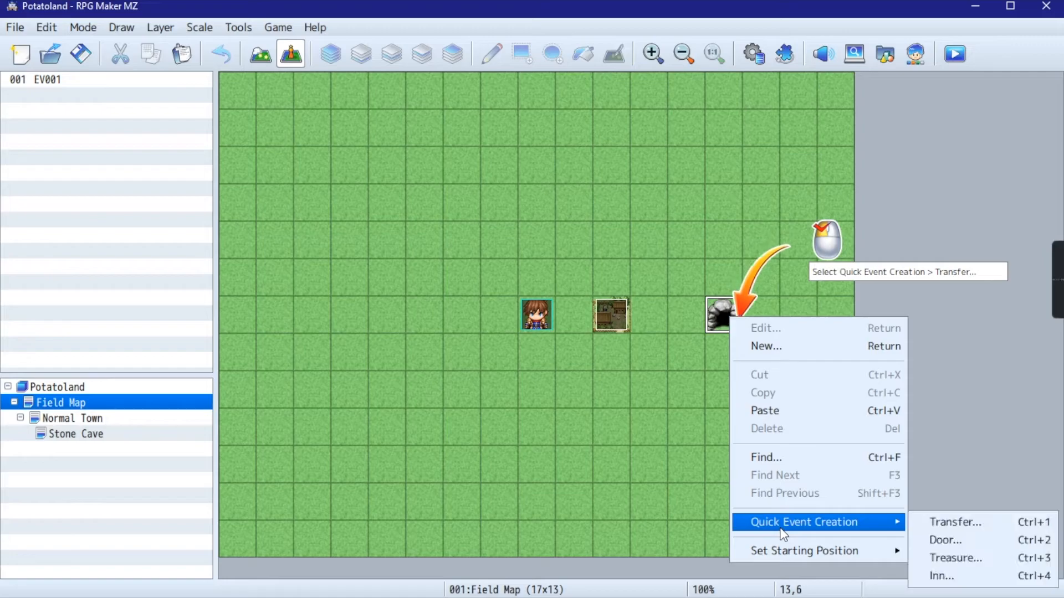
pyautogui.click(970, 522)
pyautogui.click(487, 301)
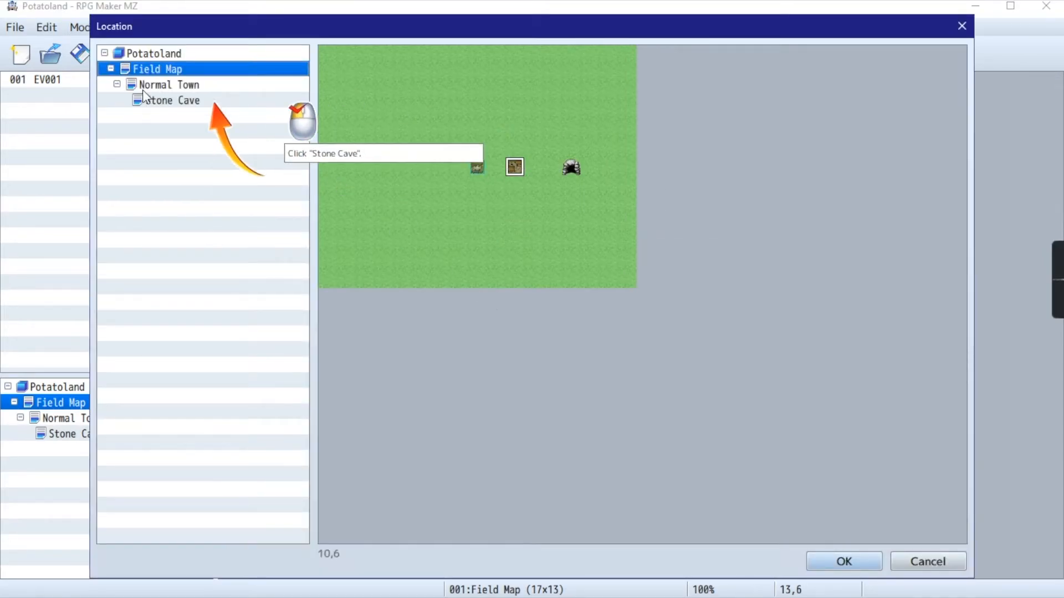
pyautogui.click(167, 101)
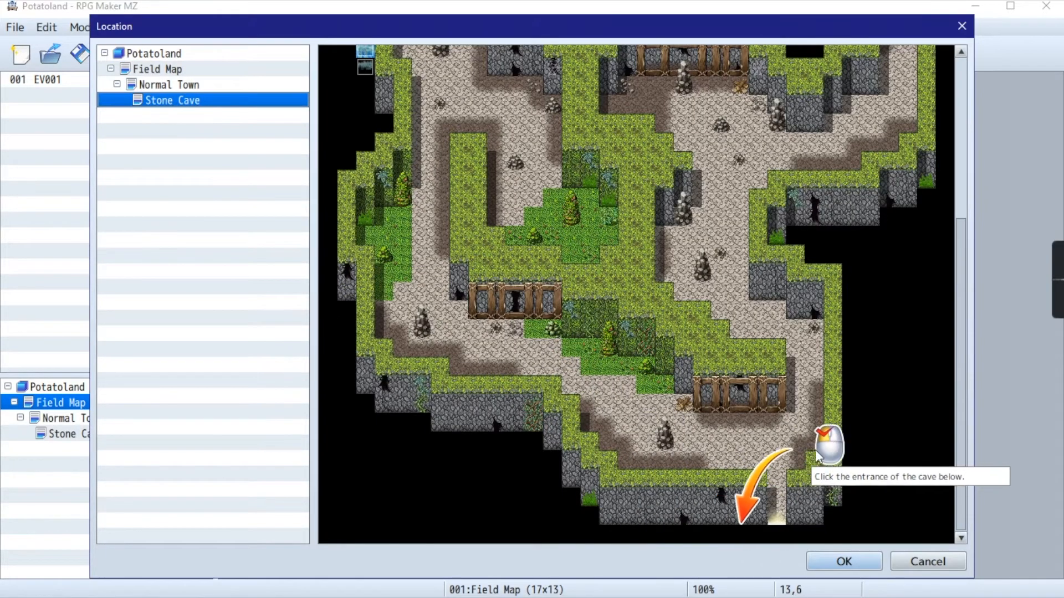
pyautogui.click(776, 516)
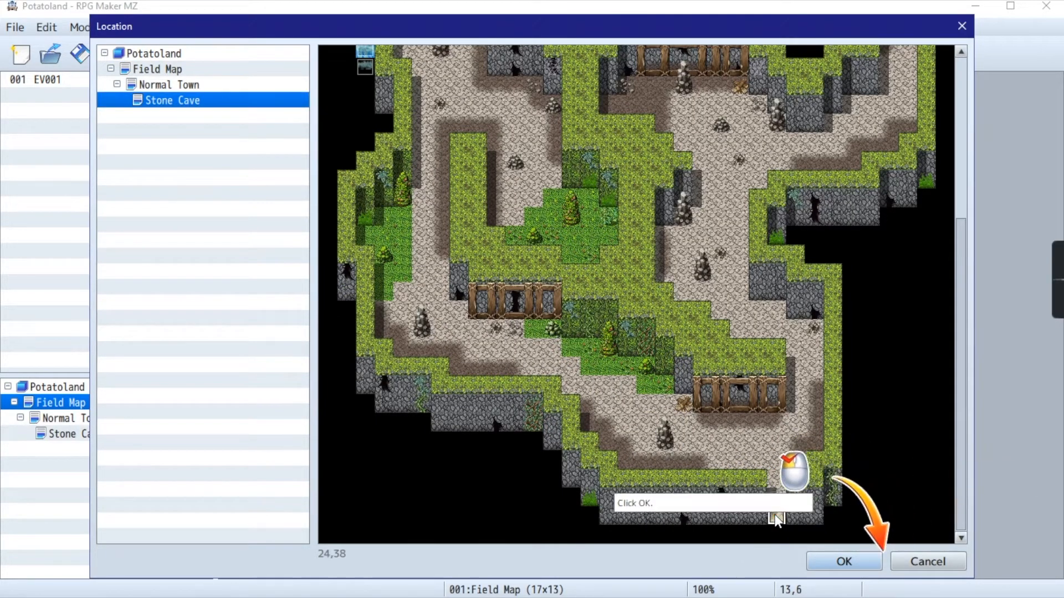
pyautogui.click(838, 562)
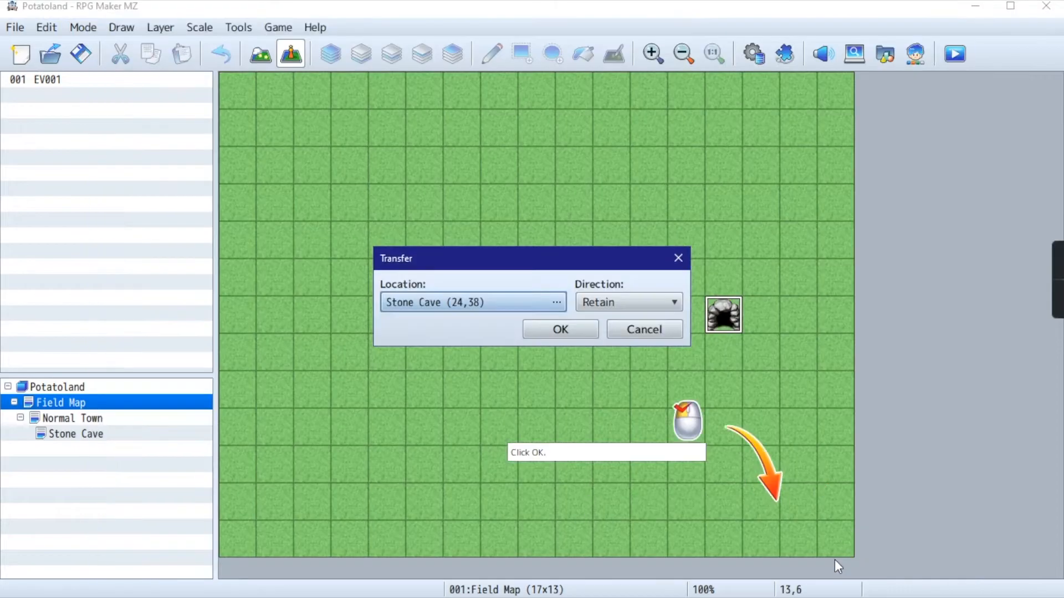
pyautogui.click(562, 327)
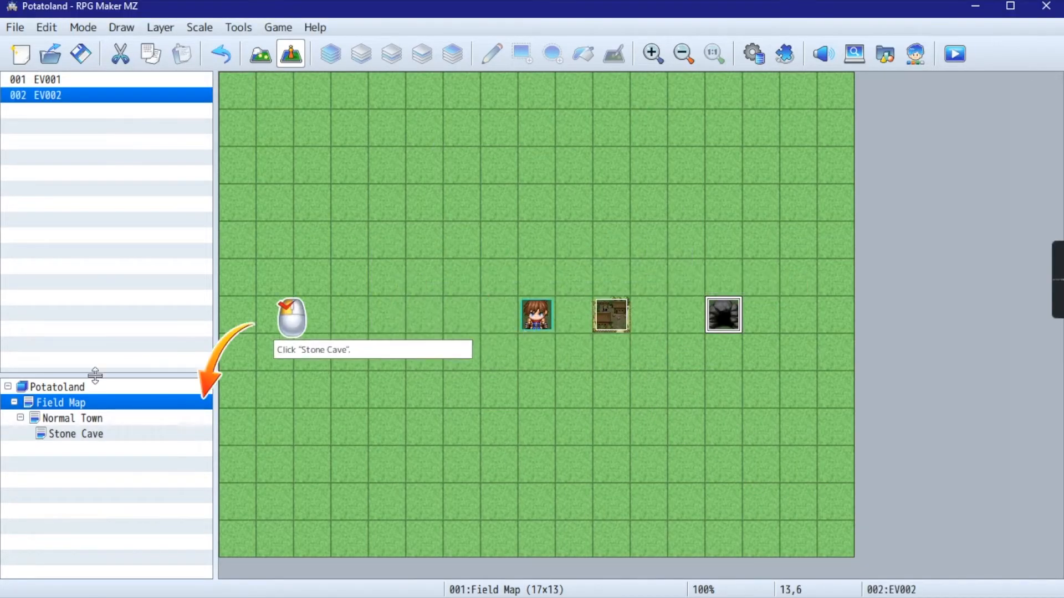
# - Create a Transfer quick event on Stone Cave's southern entrance tile at 24,38 leading to Field Map's cave tile at 13,6, with direction Retain
pyautogui.click(76, 434)
pyautogui.scroll(-5, 733, 264)
pyautogui.scroll(-2, 961, 300)
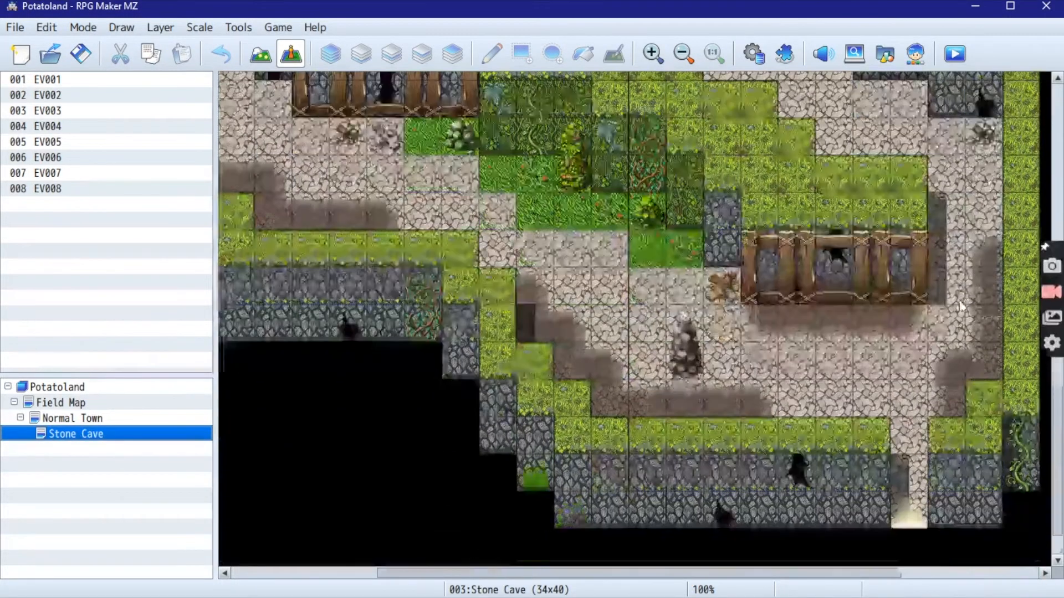
pyautogui.click(89, 418)
pyautogui.click(85, 434)
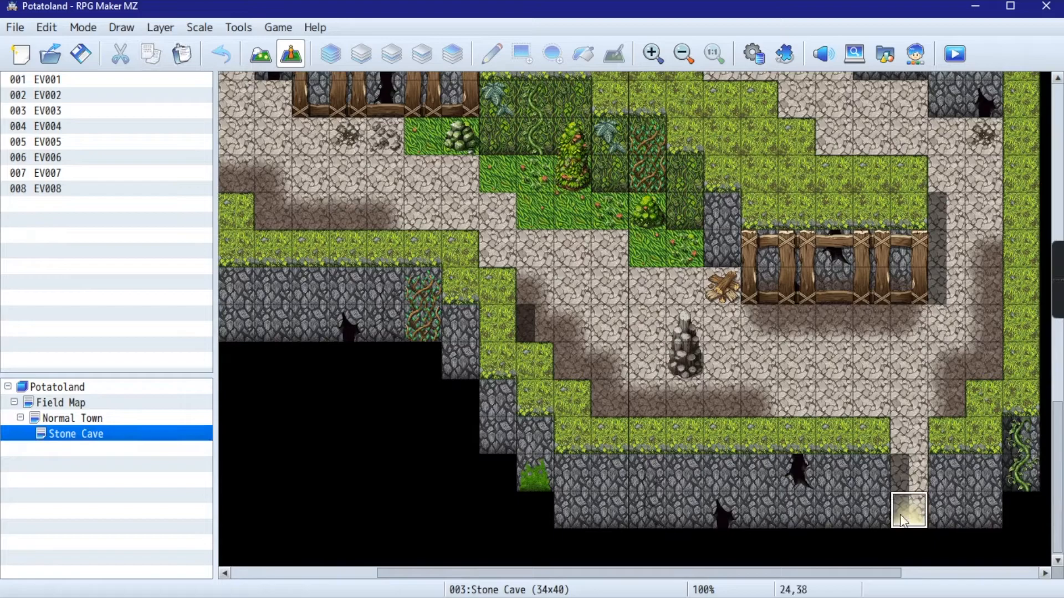
pyautogui.rightClick(915, 516)
pyautogui.moveTo(913, 553)
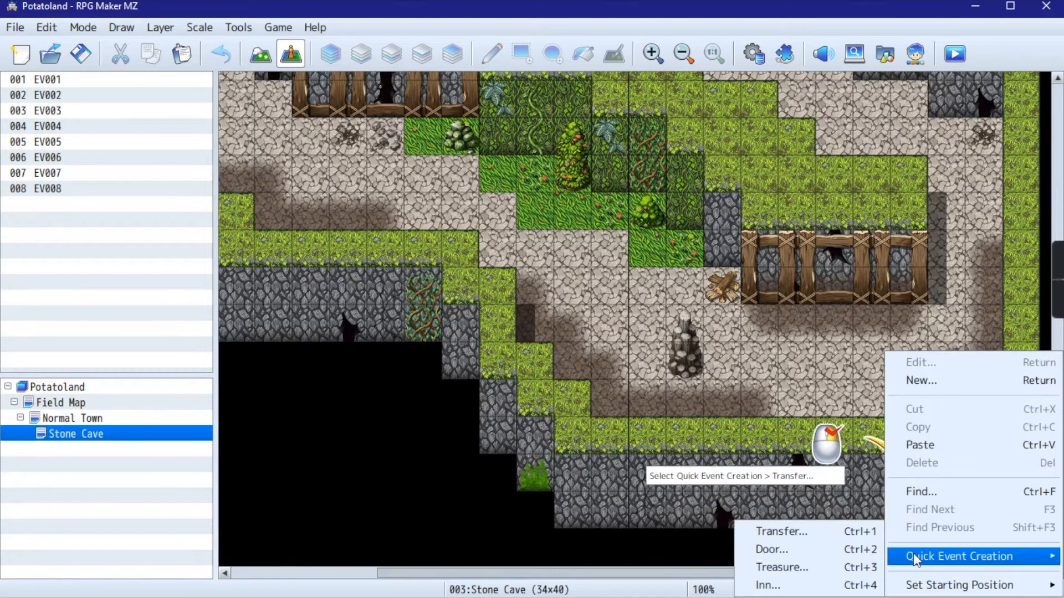
pyautogui.click(832, 540)
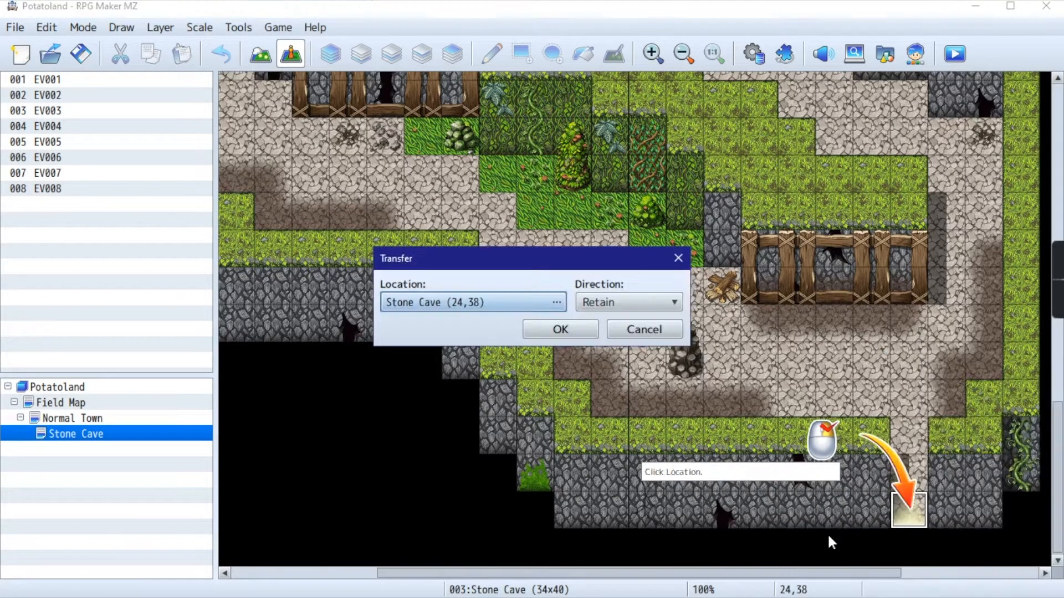
pyautogui.click(427, 304)
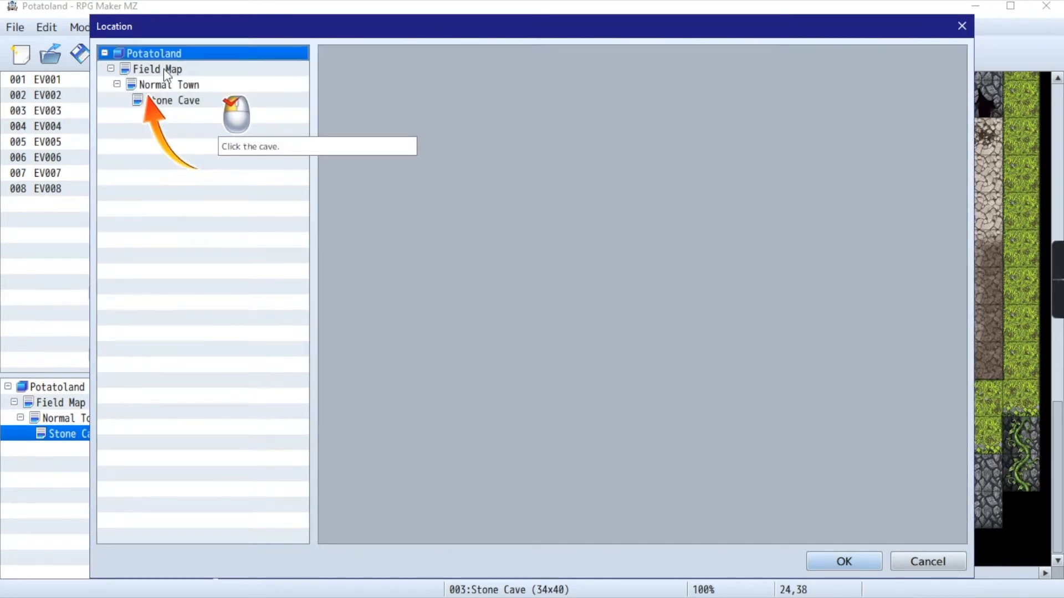
pyautogui.click(167, 73)
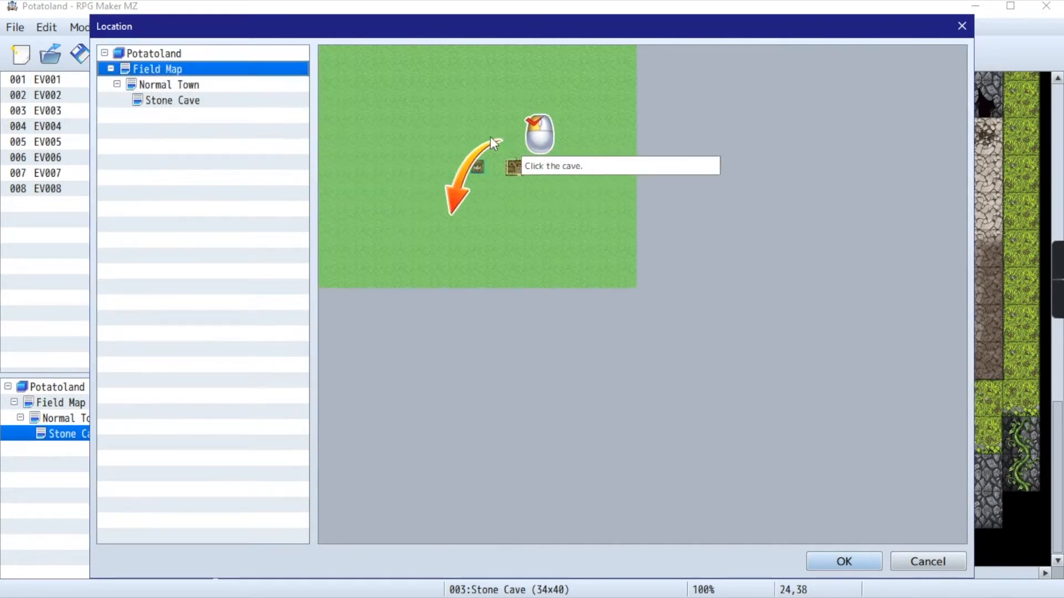
pyautogui.click(571, 166)
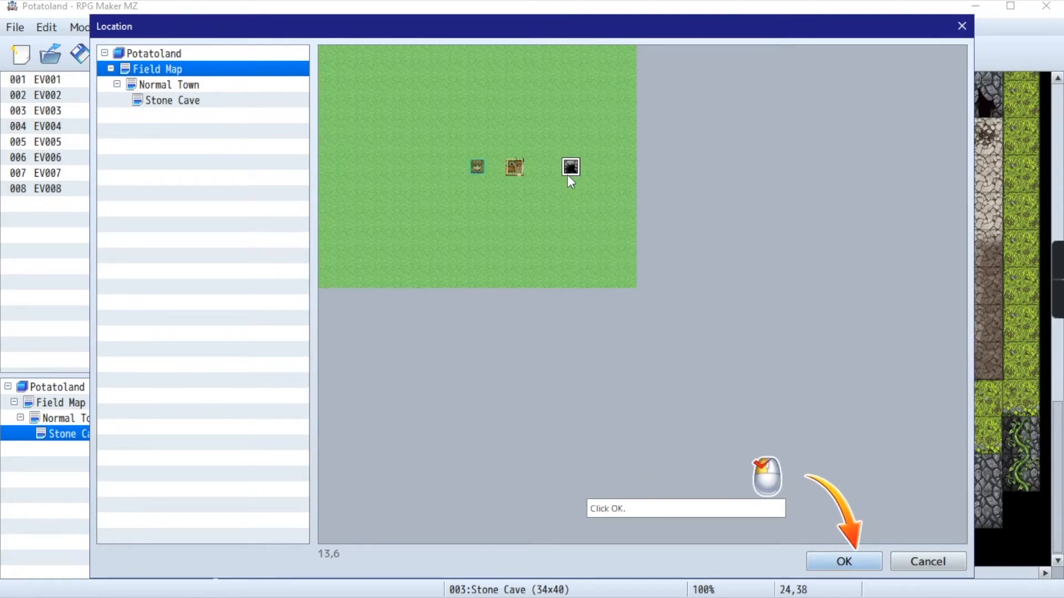
pyautogui.click(843, 562)
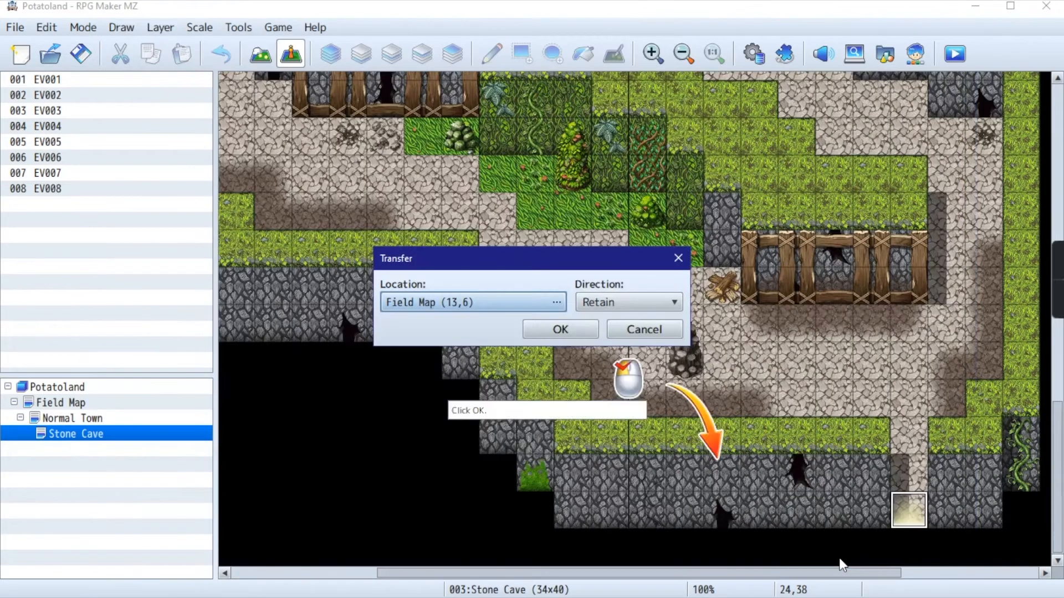
pyautogui.click(570, 331)
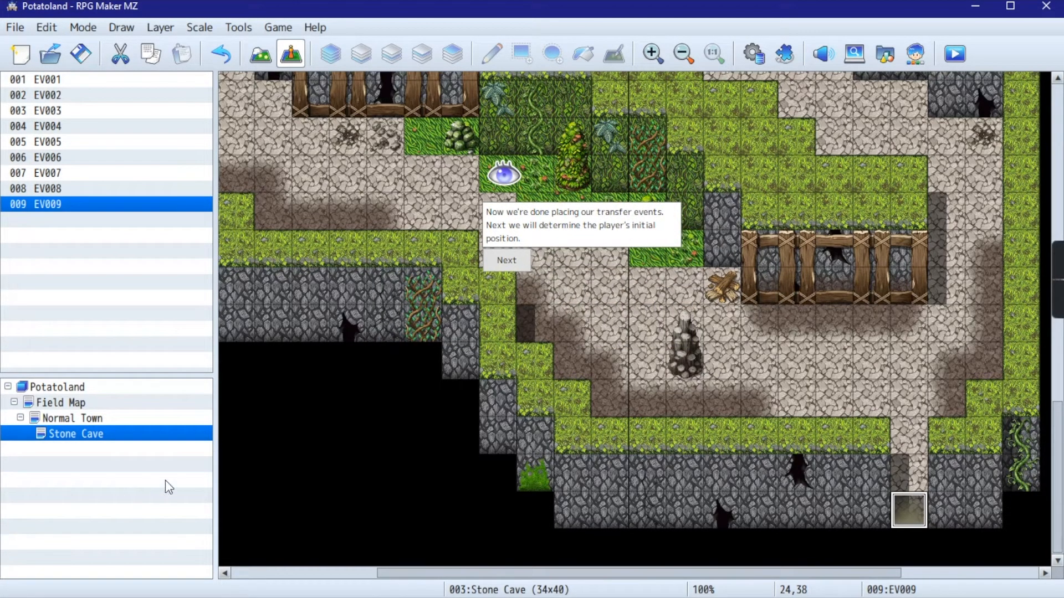
# - Set the player's starting position on Normal Town's central road at 17,15, just above the obelisk fountain
pyautogui.click(521, 261)
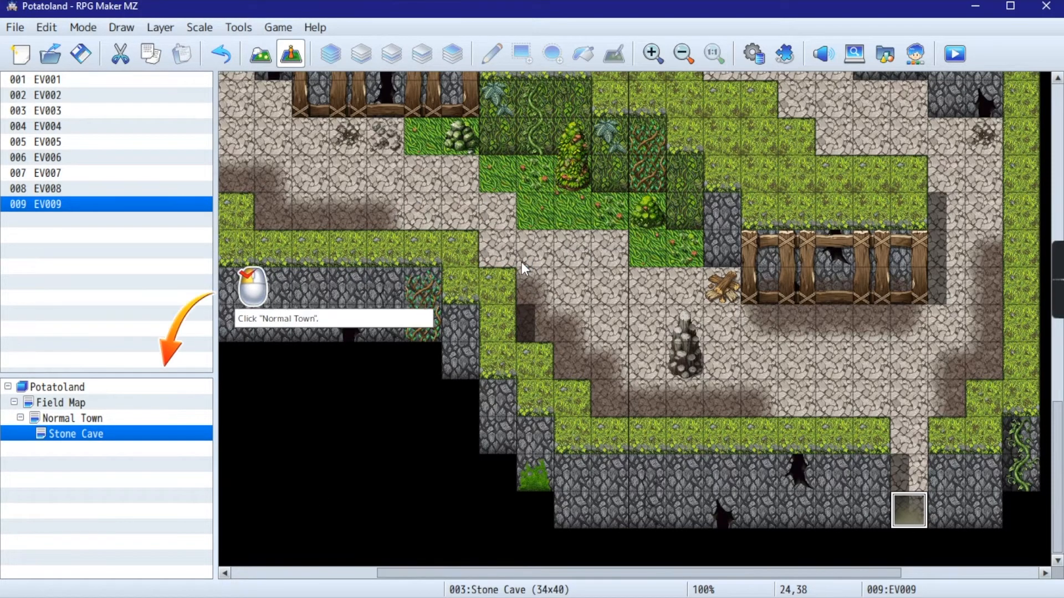
pyautogui.click(65, 419)
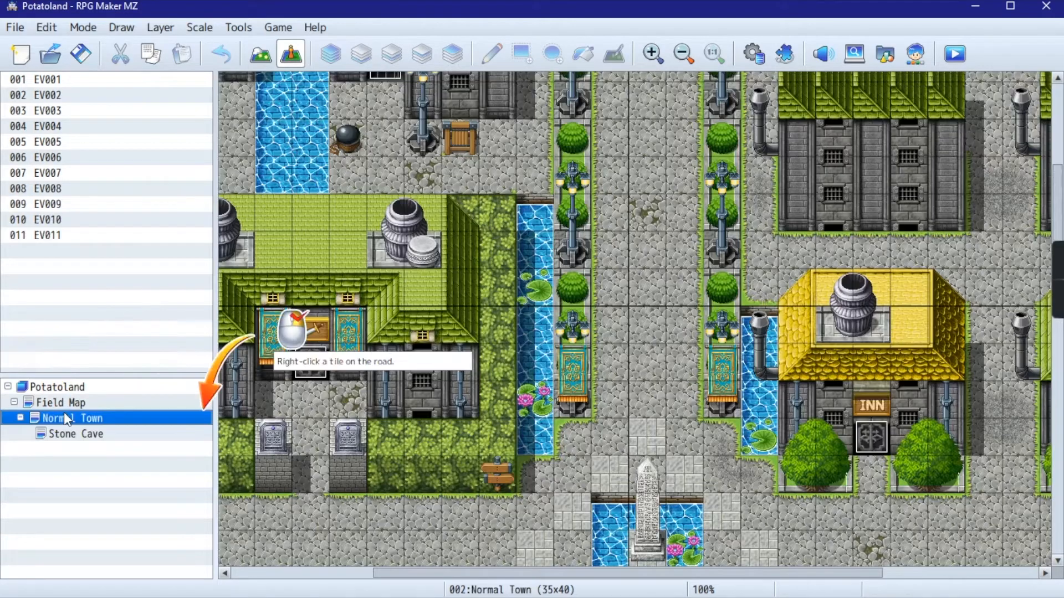
pyautogui.rightClick(650, 399)
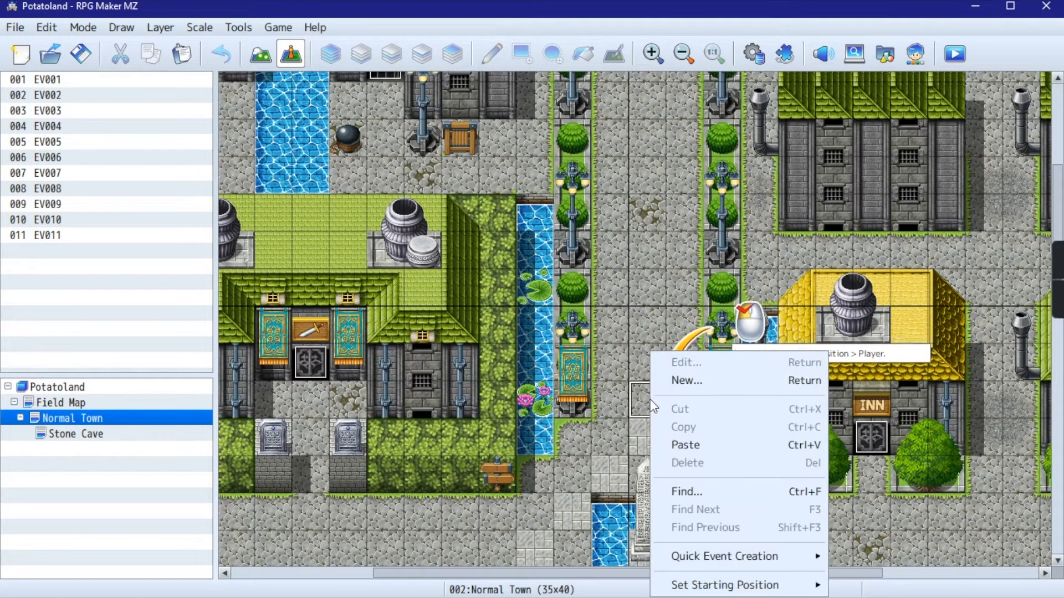
pyautogui.click(637, 400)
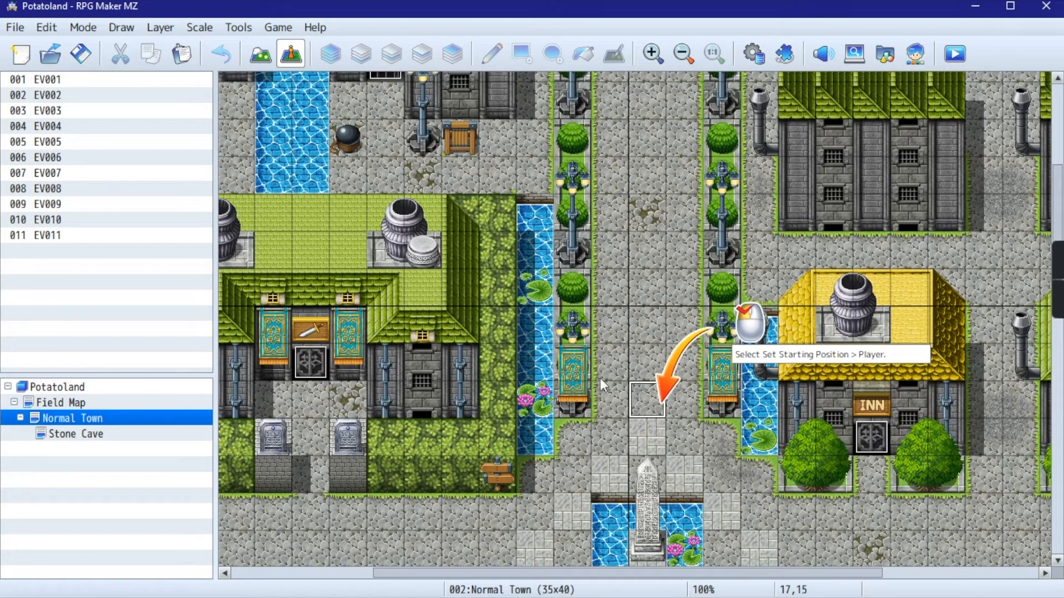
pyautogui.rightClick(658, 402)
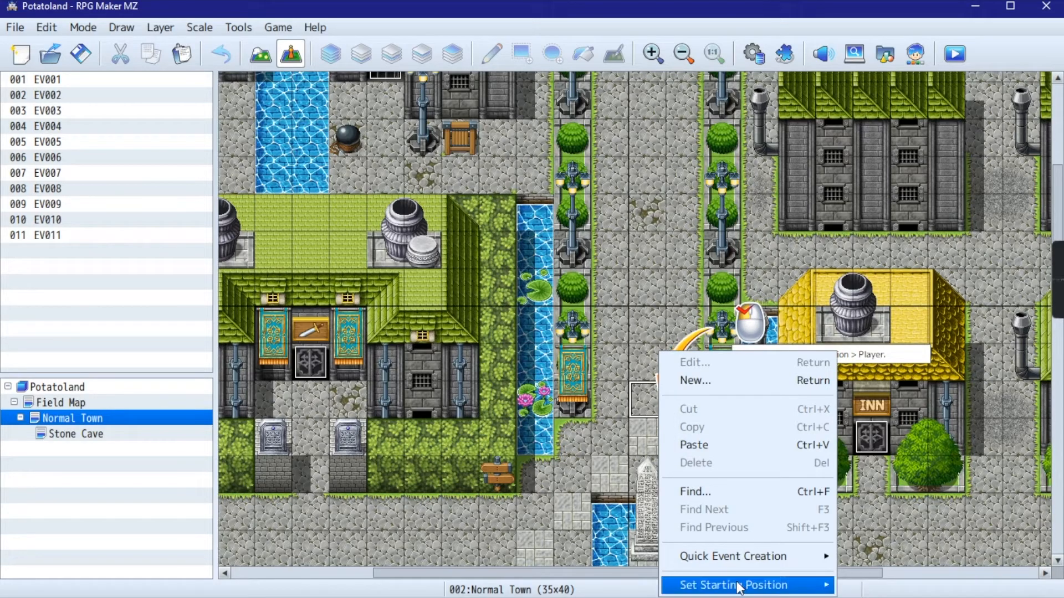
pyautogui.moveTo(740, 588)
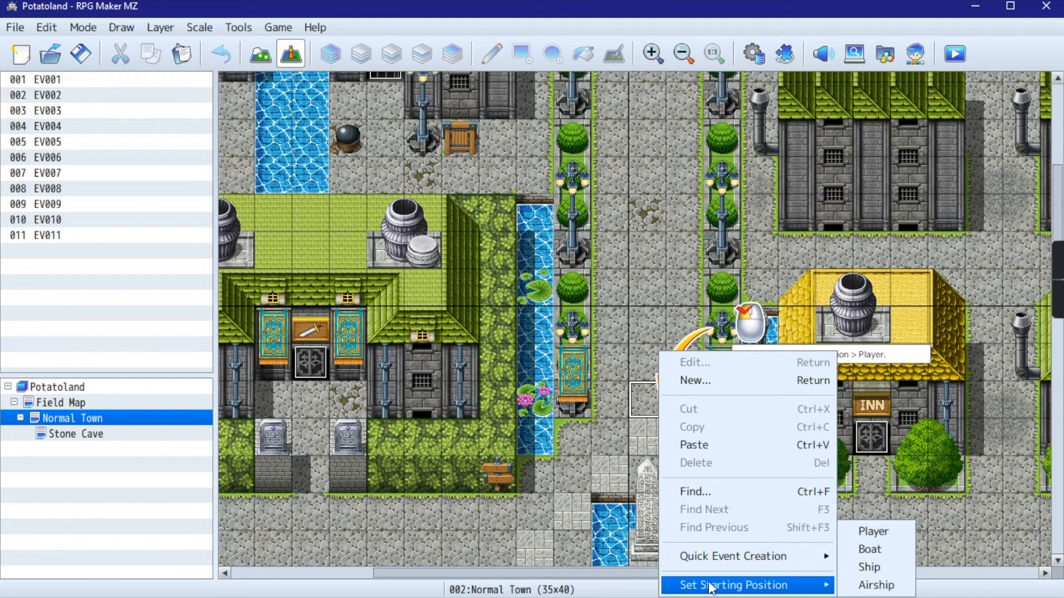
pyautogui.click(868, 535)
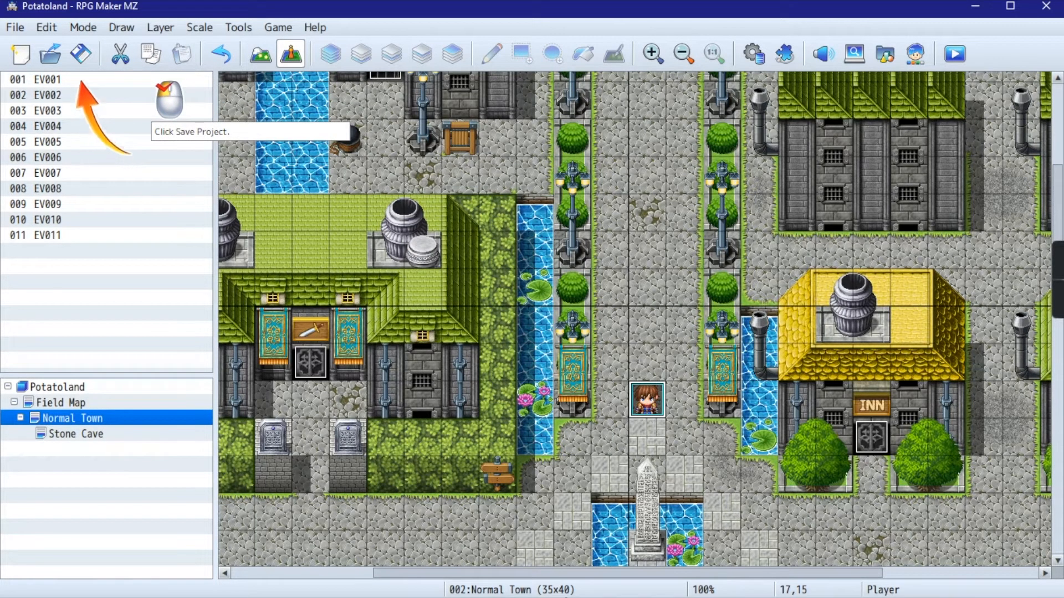
# - Save the Potatoland project with the new starting position
pyautogui.scroll(-5, 621, 248)
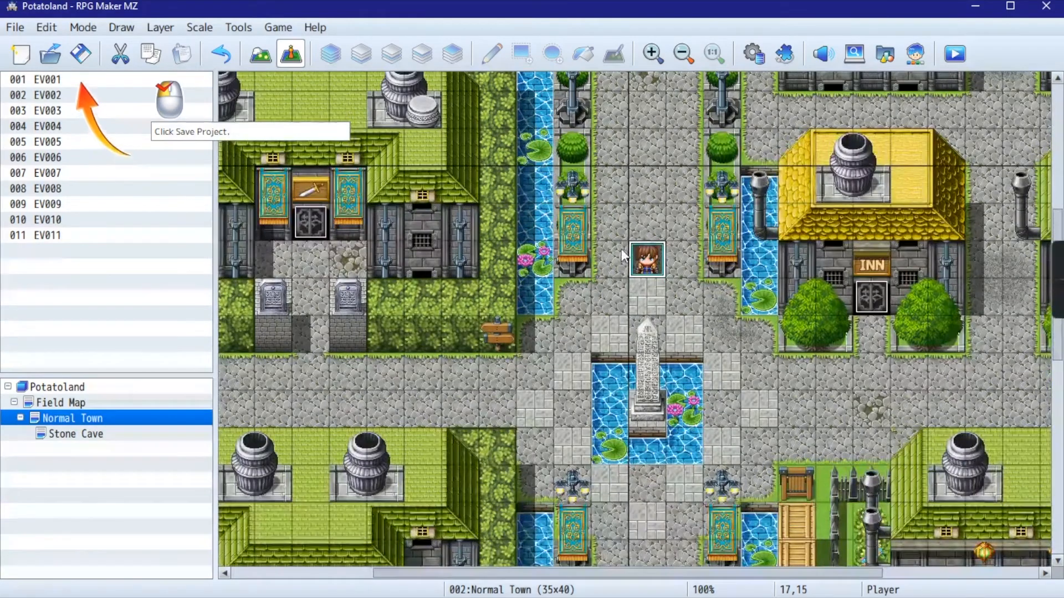
pyautogui.scroll(8, 620, 249)
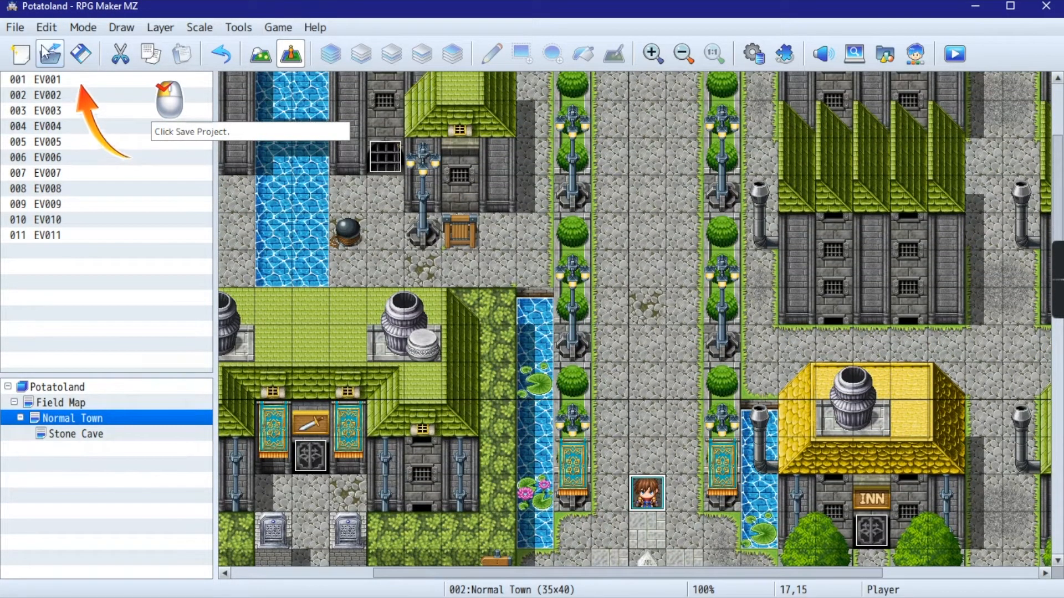
pyautogui.click(83, 55)
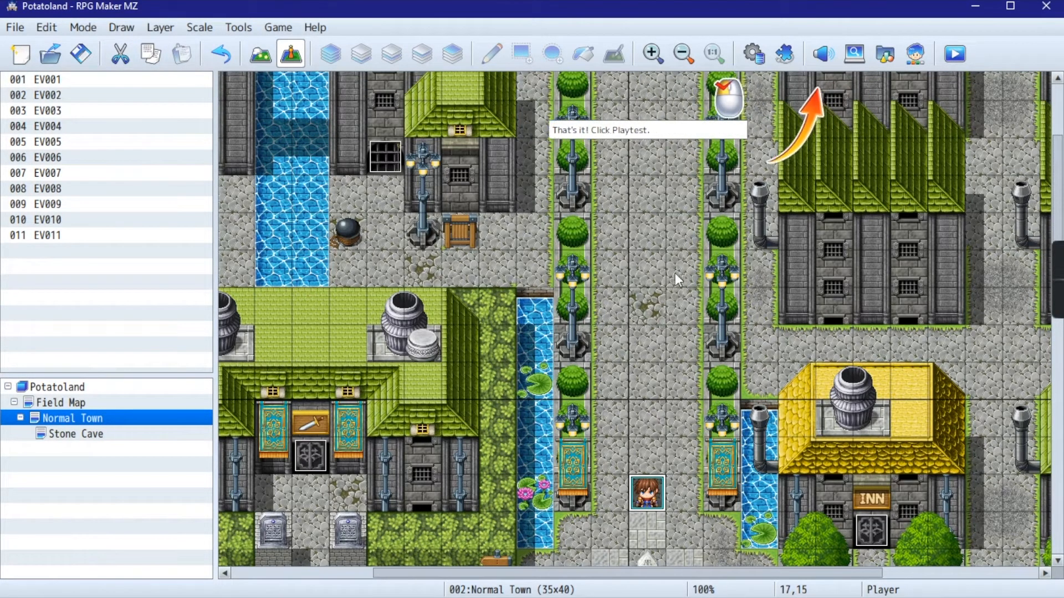
# - Start a playtest, dismiss the tutorial completion message and switch to the Potatoland game window
pyautogui.scroll(3, 670, 461)
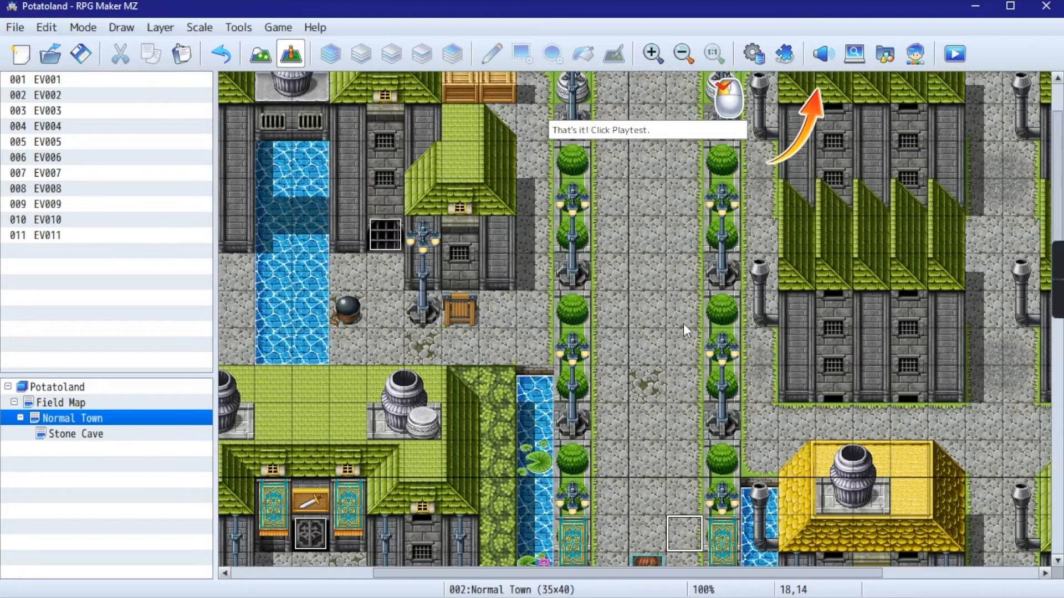
pyautogui.scroll(-3, 685, 331)
pyautogui.click(957, 58)
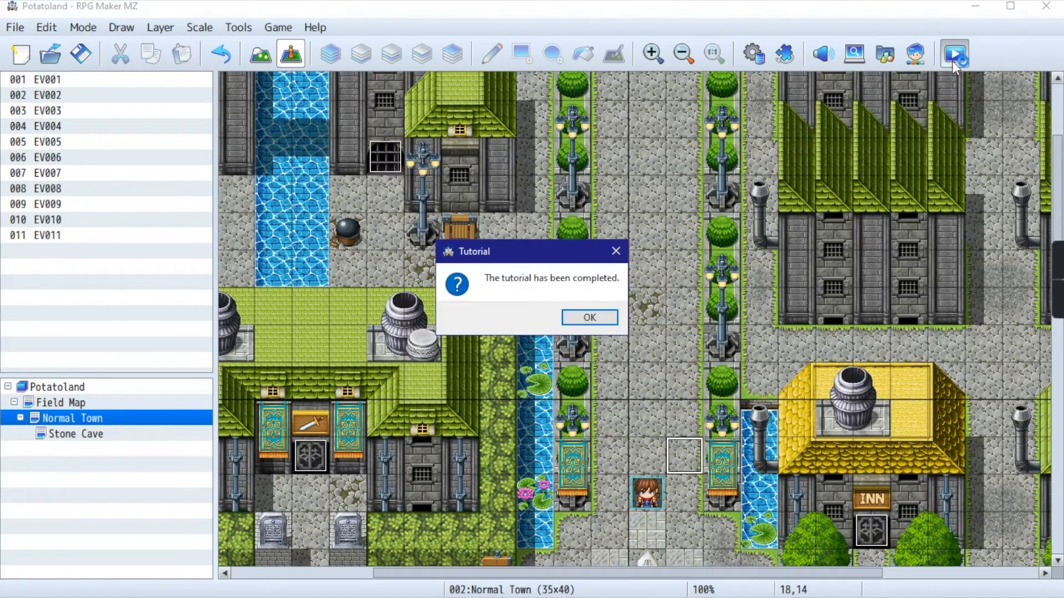
pyautogui.click(588, 318)
pyautogui.hotkey('alt', 'Tab')
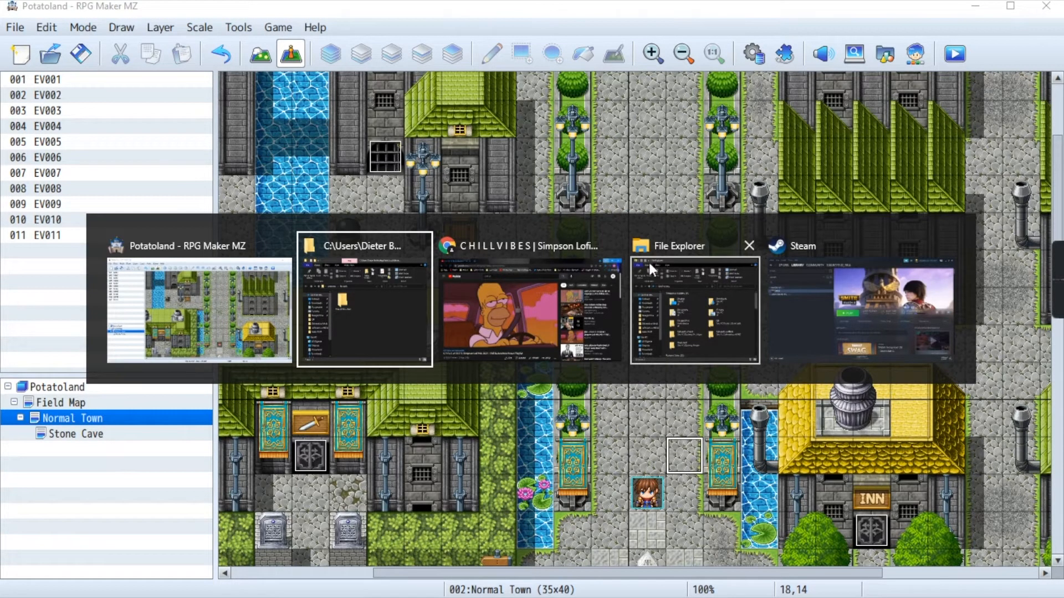
pyautogui.click(513, 437)
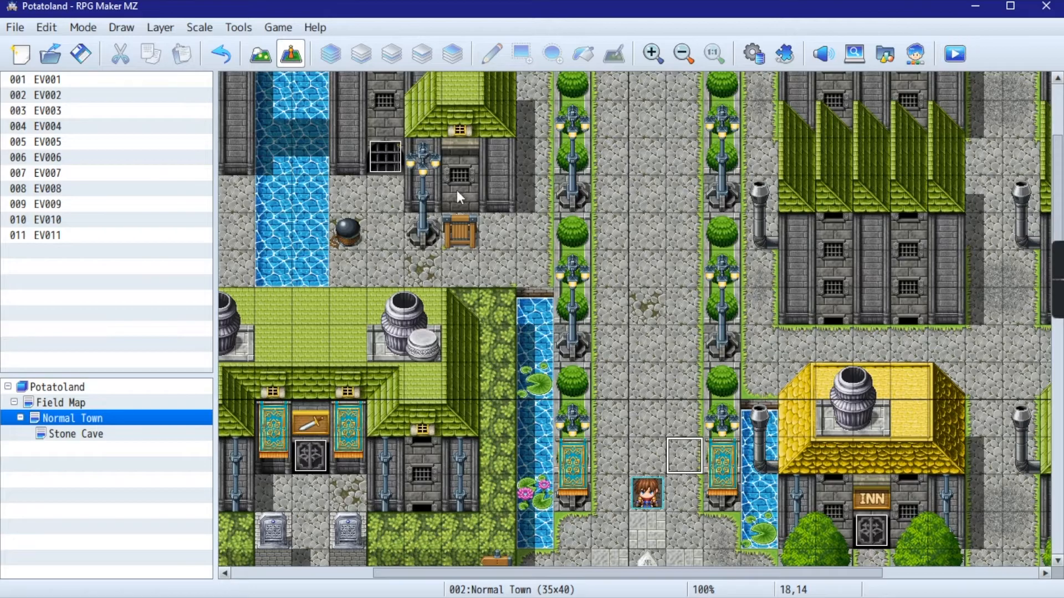
pyautogui.hotkey('alt', 'Tab')
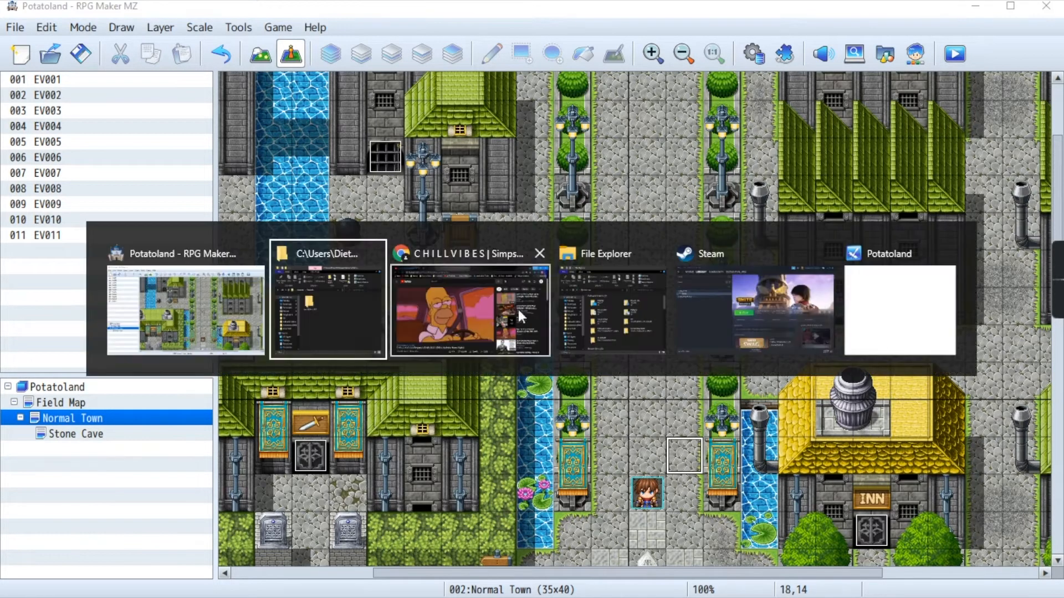
pyautogui.click(927, 272)
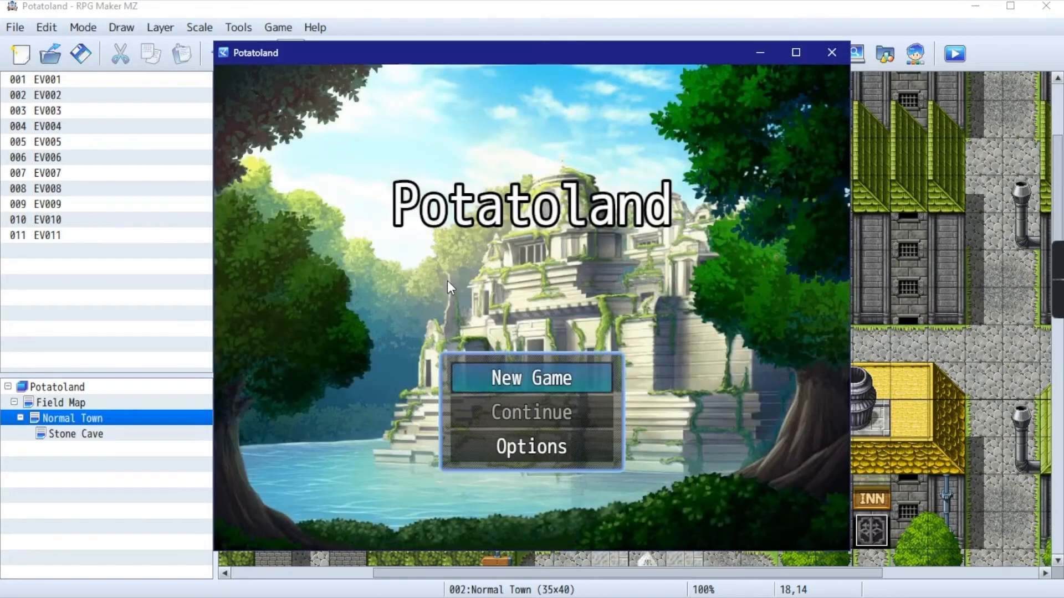
# - Set the game's BGM, BGS, ME and SE volumes to 0% in its options and return to the title screen
pyautogui.click(524, 443)
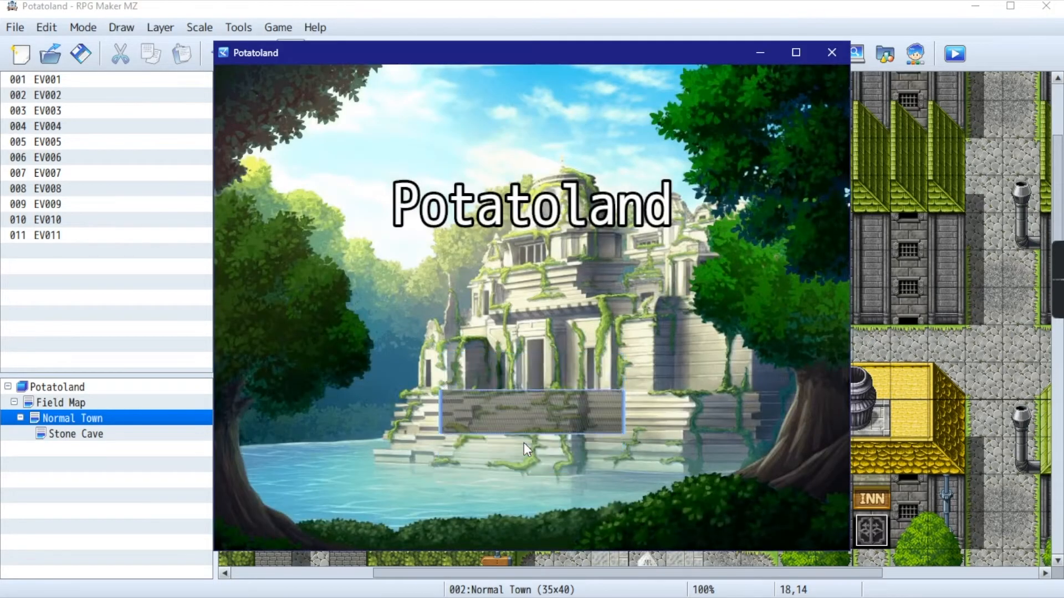
pyautogui.click(435, 308)
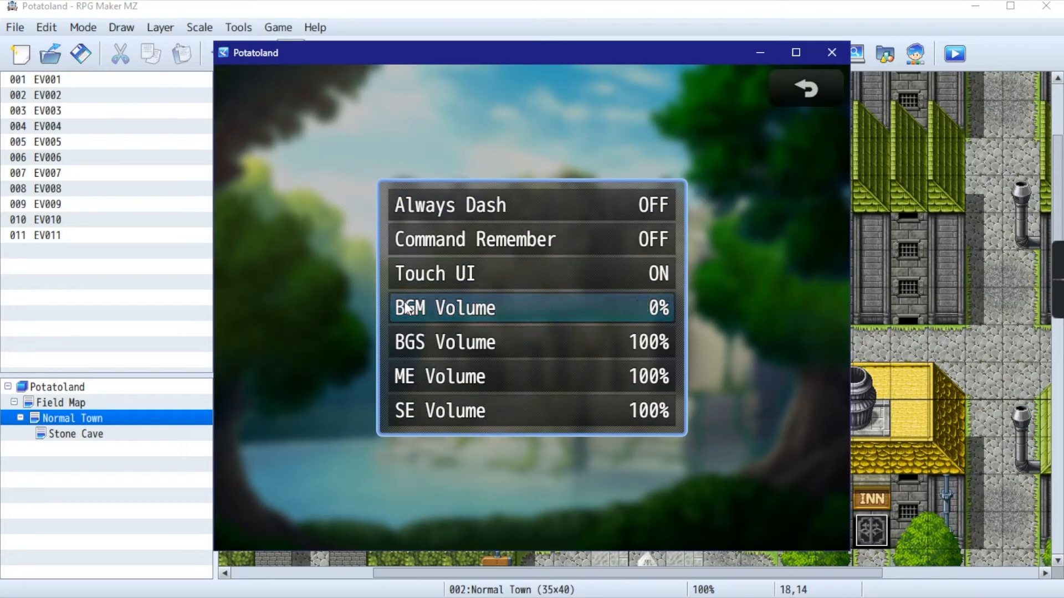
pyautogui.click(437, 343)
pyautogui.click(531, 380)
pyautogui.click(532, 411)
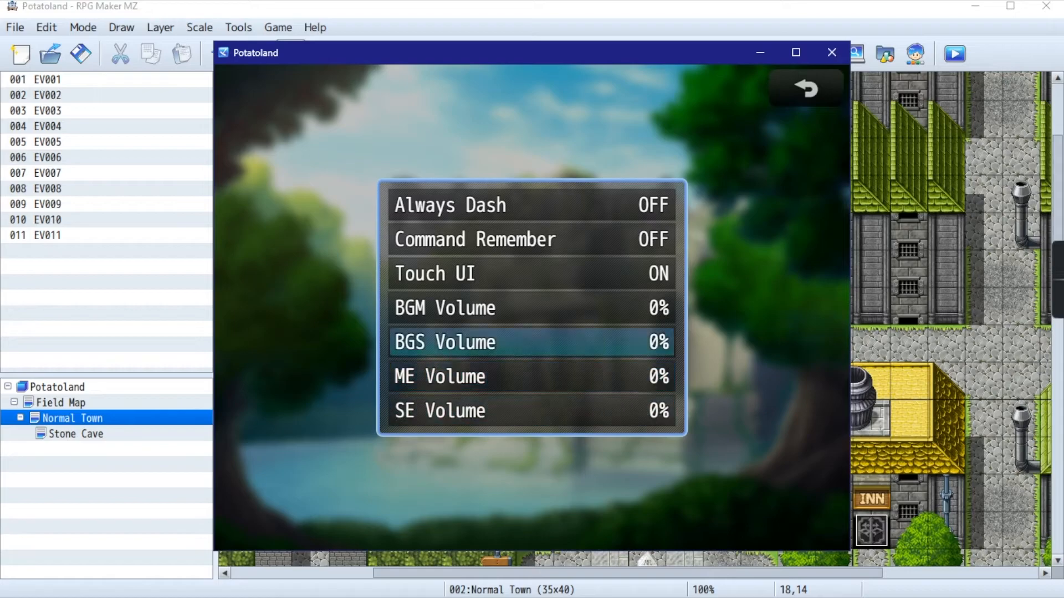
pyautogui.click(812, 76)
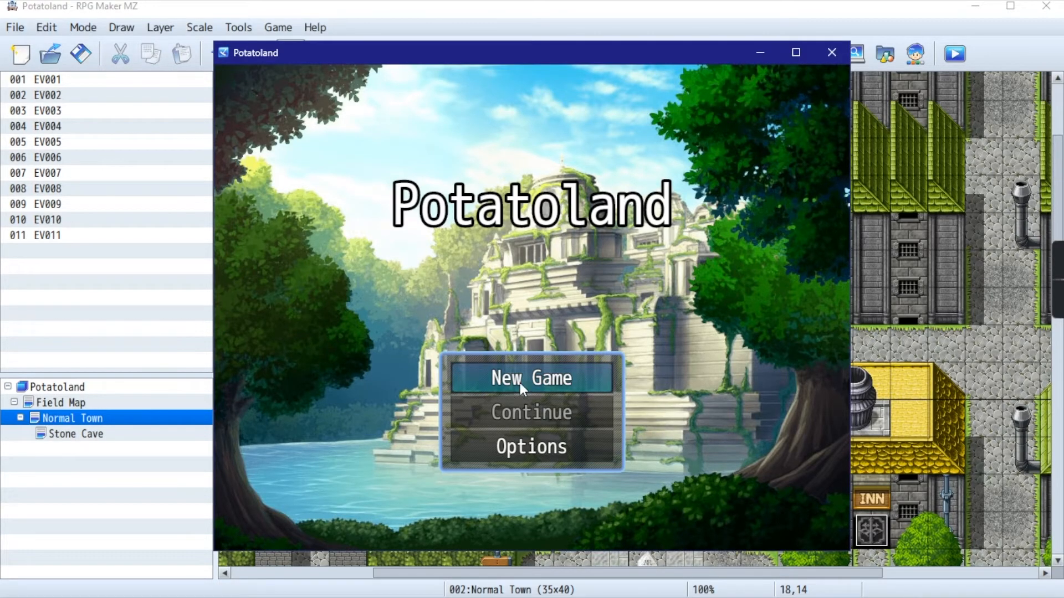
# - Start a new game in the playtest and open the party menu
pyautogui.click(520, 384)
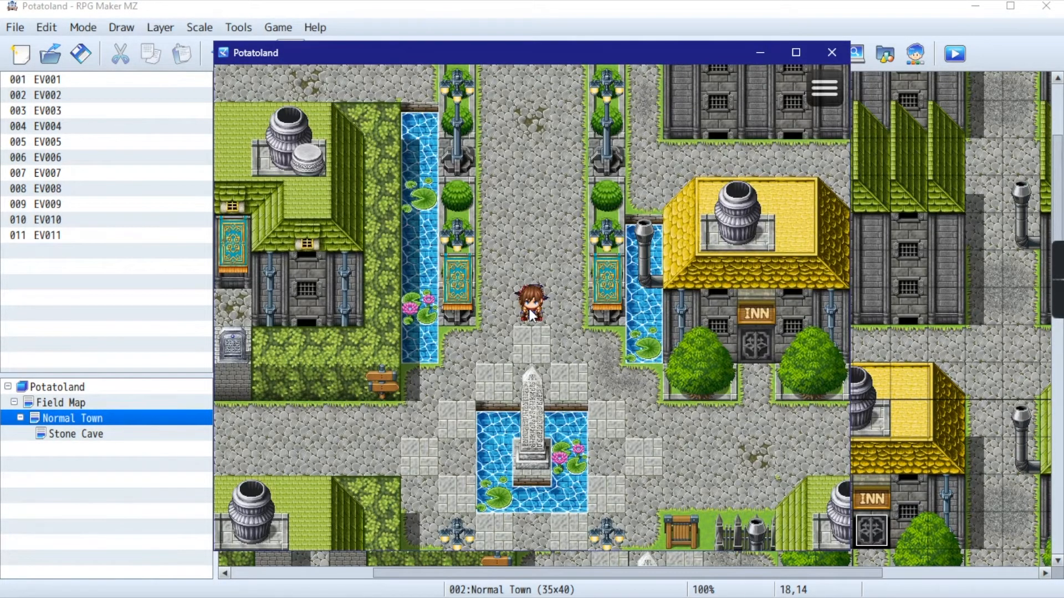
pyautogui.rightClick(530, 308)
pyautogui.click(490, 428)
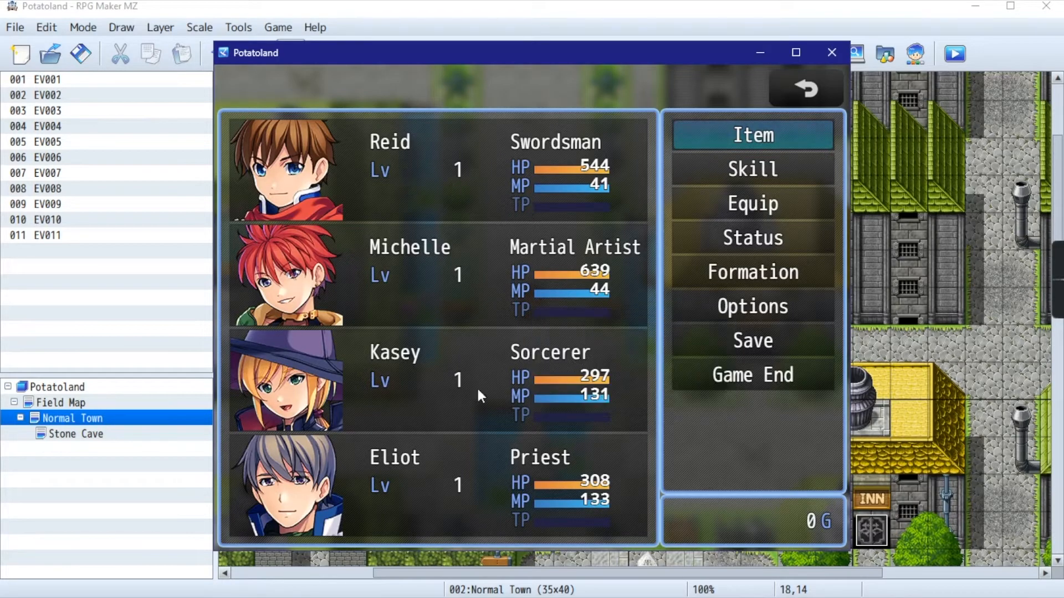
# - Examine the Swordsman's skills and the Martial Artist's equipment, returning to the party menu
pyautogui.click(752, 171)
pyautogui.press('Escape')
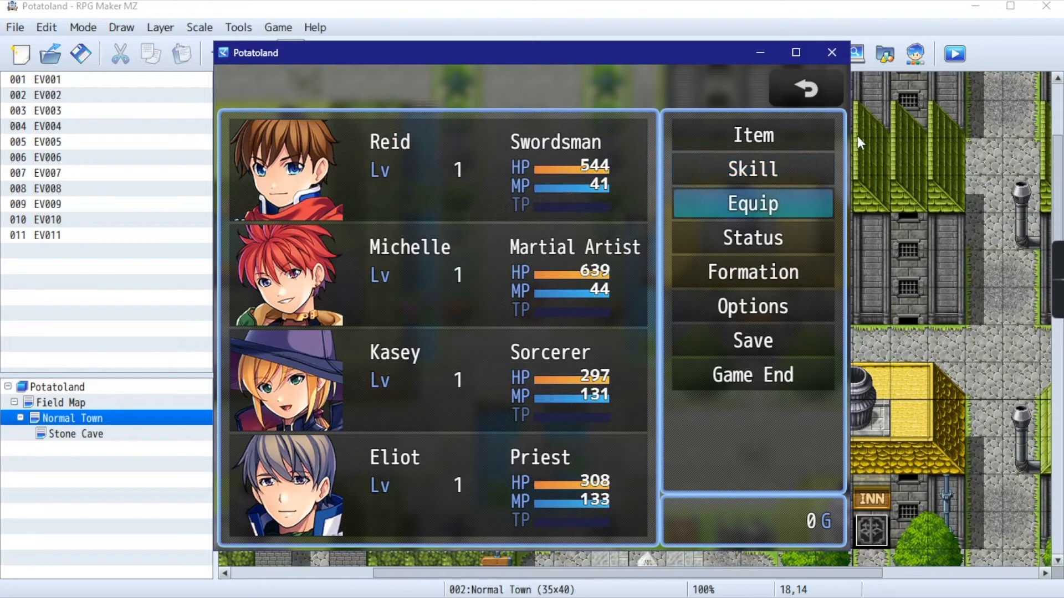
pyautogui.click(726, 163)
pyautogui.press('Return')
pyautogui.click(775, 86)
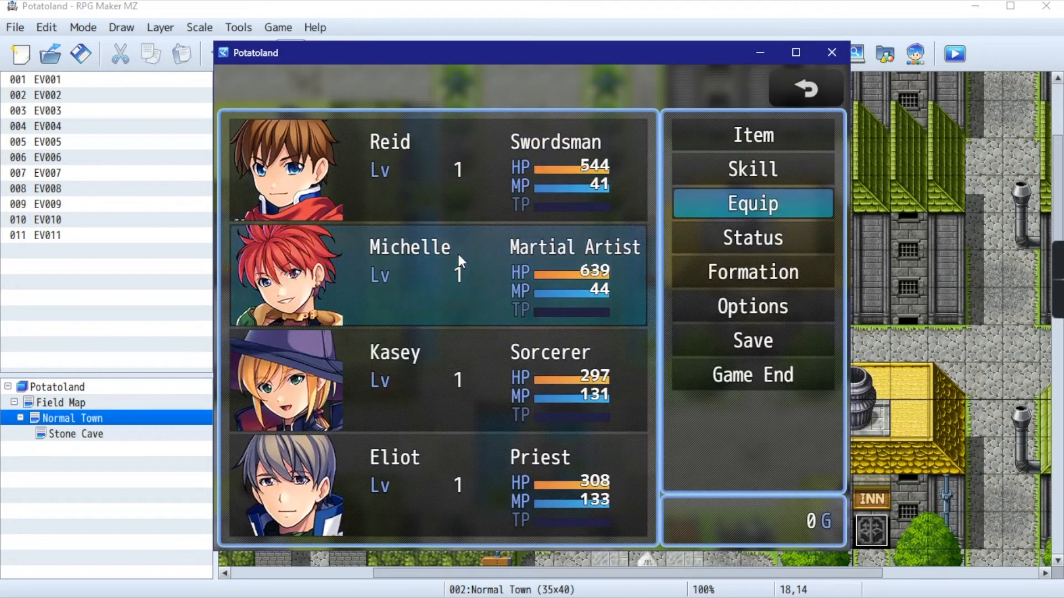
pyautogui.click(457, 255)
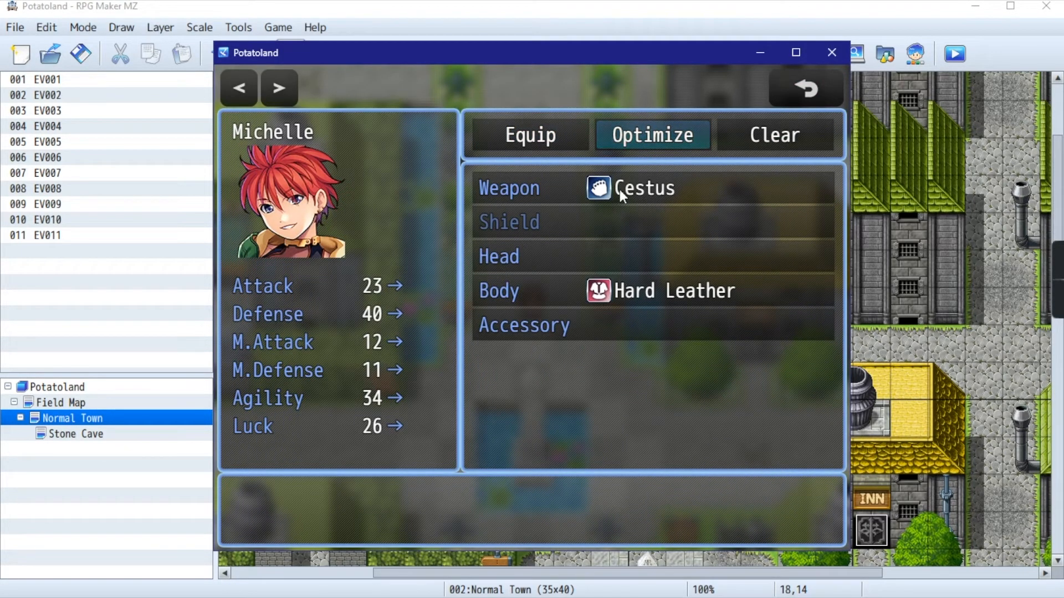
pyautogui.click(798, 88)
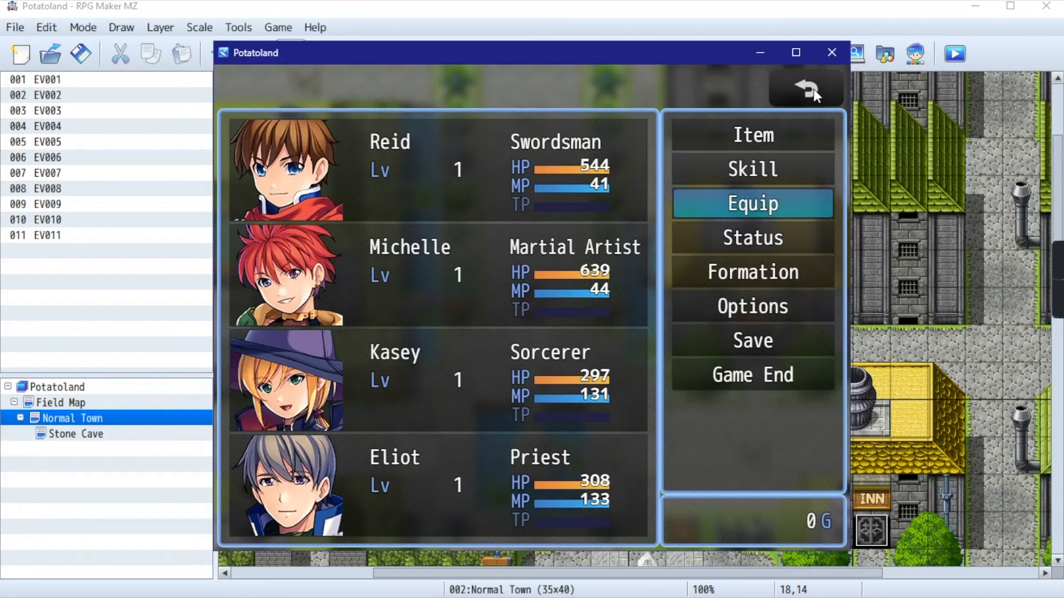
# - Close the party menu and walk the party to the inn's front door
pyautogui.click(813, 89)
pyautogui.click(596, 302)
pyautogui.click(673, 269)
pyautogui.click(534, 217)
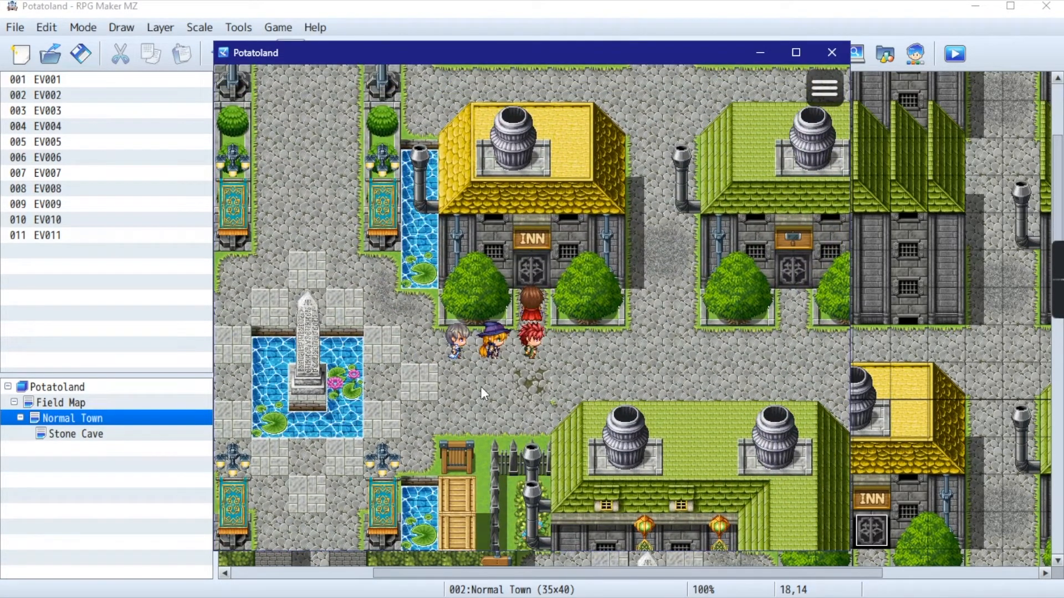
# - Walk the party back to the main street and north through the town gate onto the field map
pyautogui.click(428, 388)
pyautogui.click(413, 419)
pyautogui.click(496, 335)
pyautogui.click(543, 117)
pyautogui.click(483, 110)
pyautogui.click(455, 104)
pyautogui.click(529, 143)
pyautogui.click(535, 83)
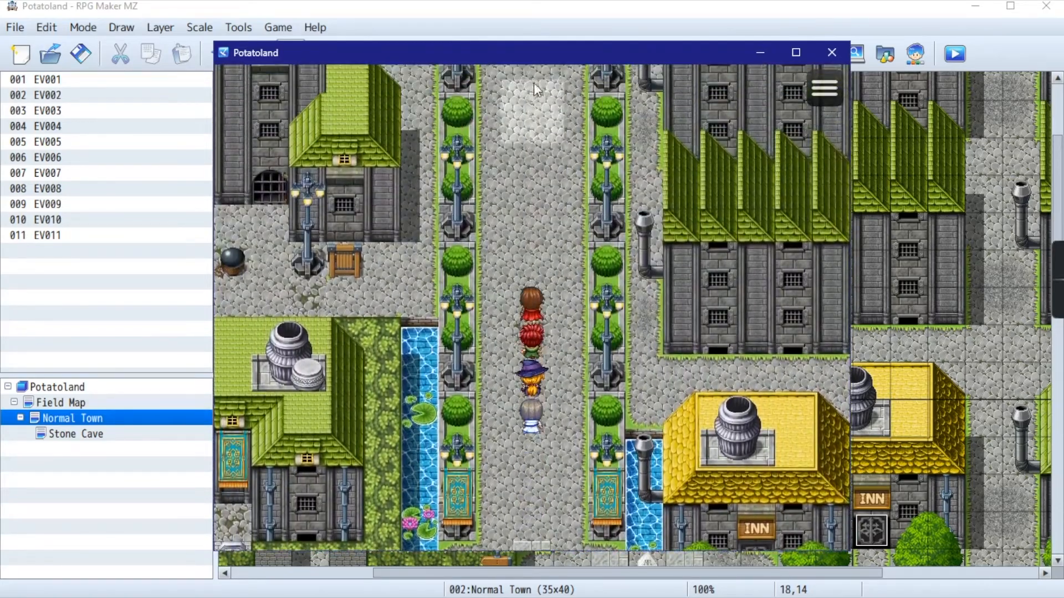
pyautogui.click(517, 180)
pyautogui.click(516, 241)
pyautogui.click(544, 161)
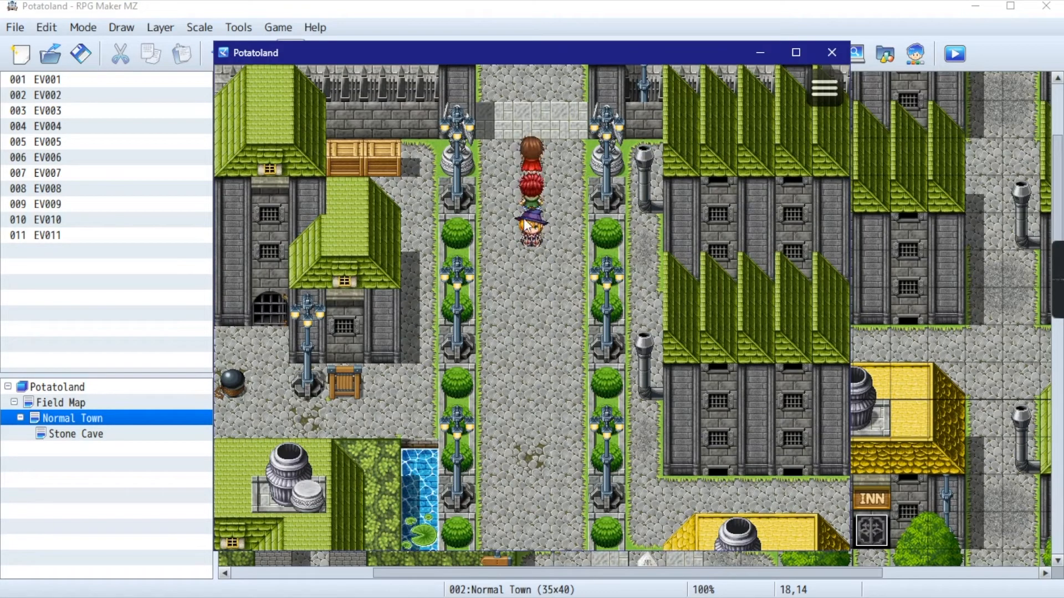
pyautogui.click(501, 157)
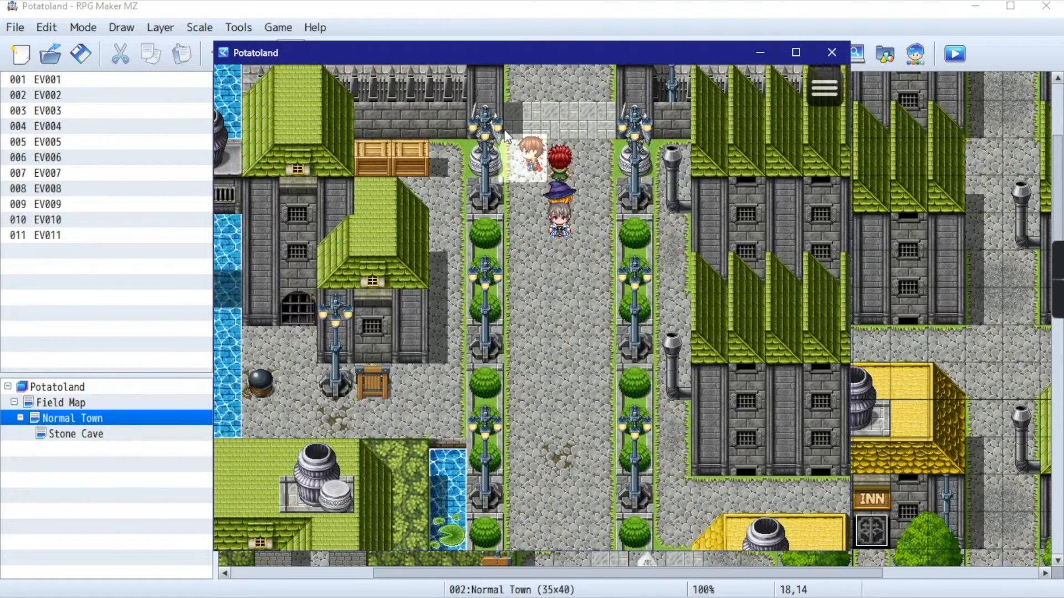
pyautogui.click(531, 82)
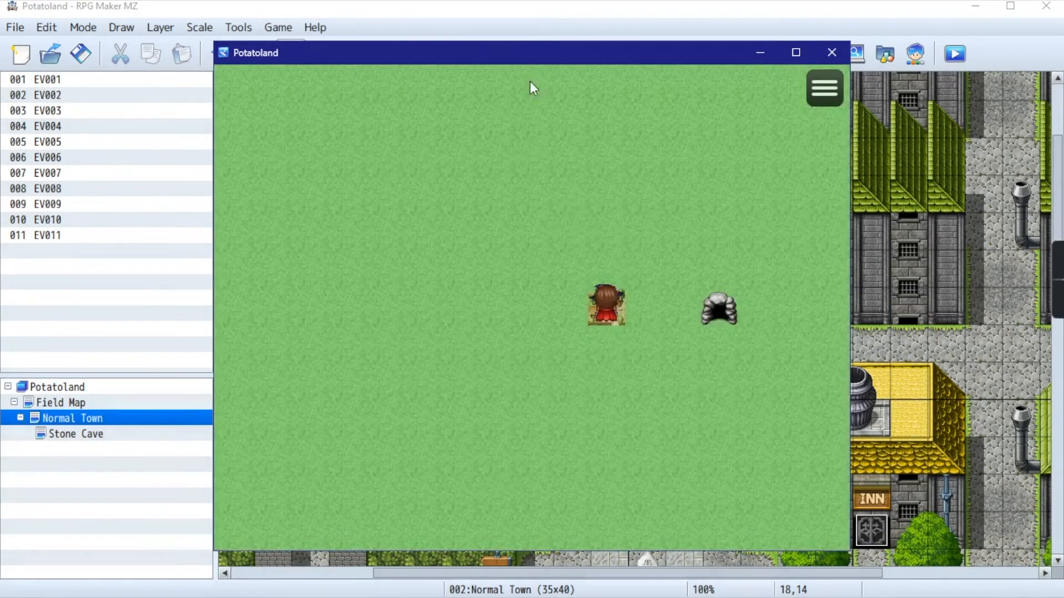
# - Walk the party around the field map near the town and re-enter through the town tile
pyautogui.click(607, 213)
pyautogui.click(540, 200)
pyautogui.click(675, 234)
pyautogui.click(612, 205)
pyautogui.click(578, 204)
pyautogui.click(607, 282)
pyautogui.click(607, 307)
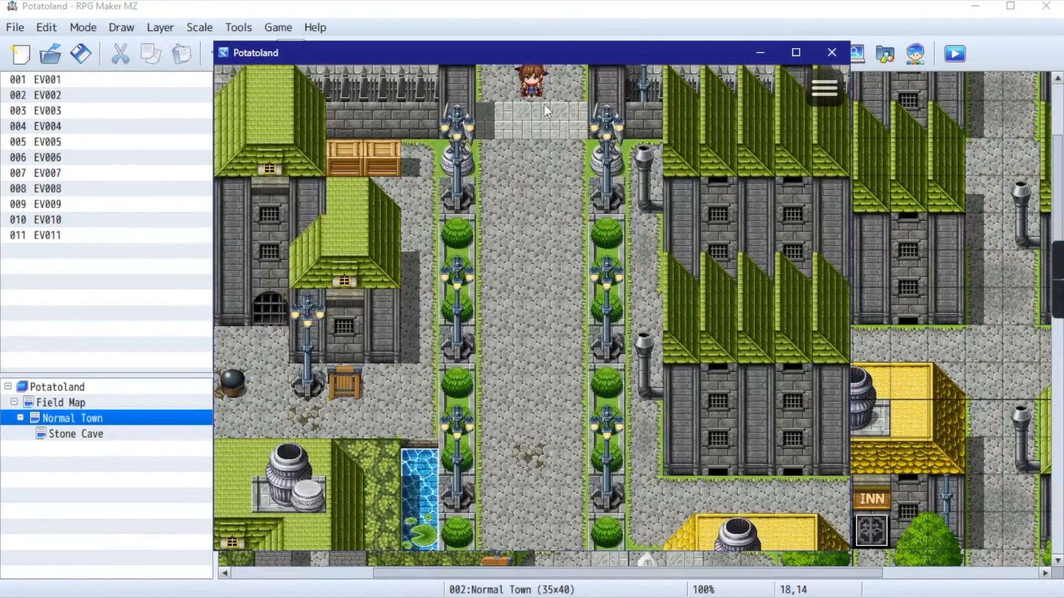
# - Test the town transfers by leaving through the north gate, re-entering from the field map and leaving again
pyautogui.click(512, 167)
pyautogui.click(532, 274)
pyautogui.click(533, 194)
pyautogui.click(562, 157)
pyautogui.click(524, 85)
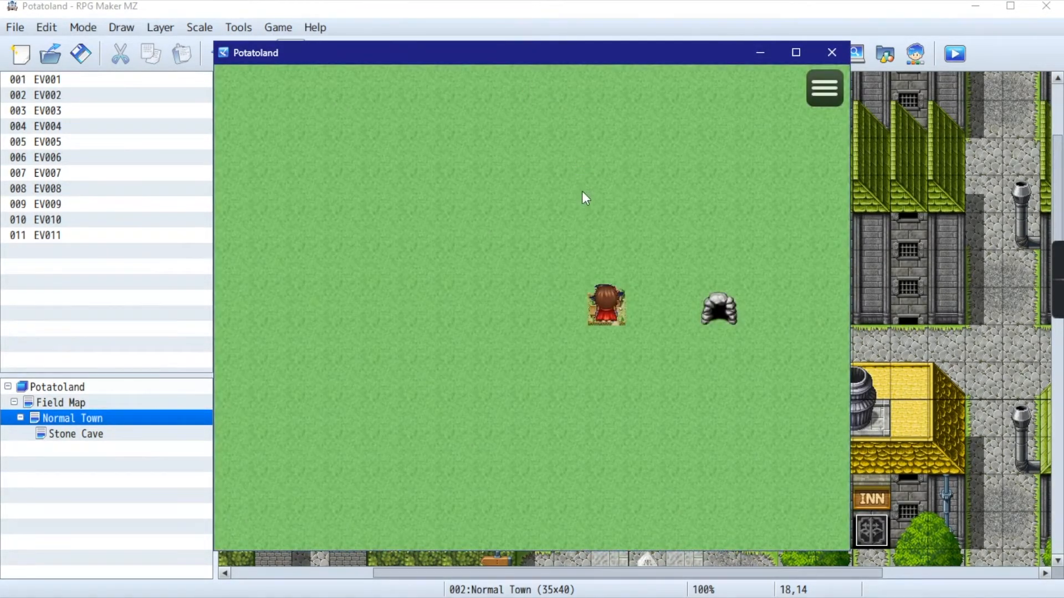
pyautogui.click(605, 320)
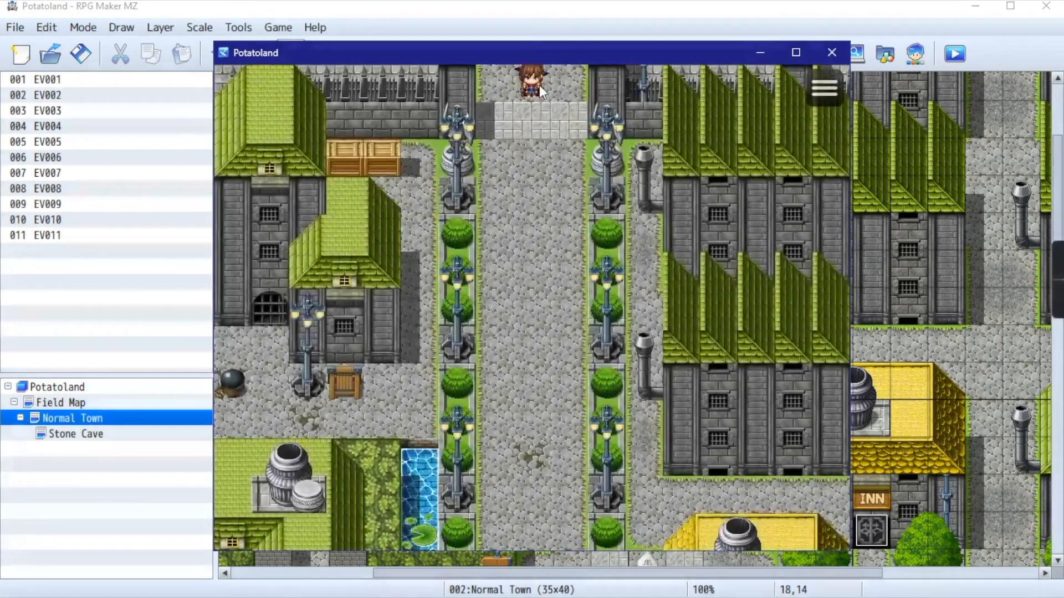
pyautogui.click(531, 88)
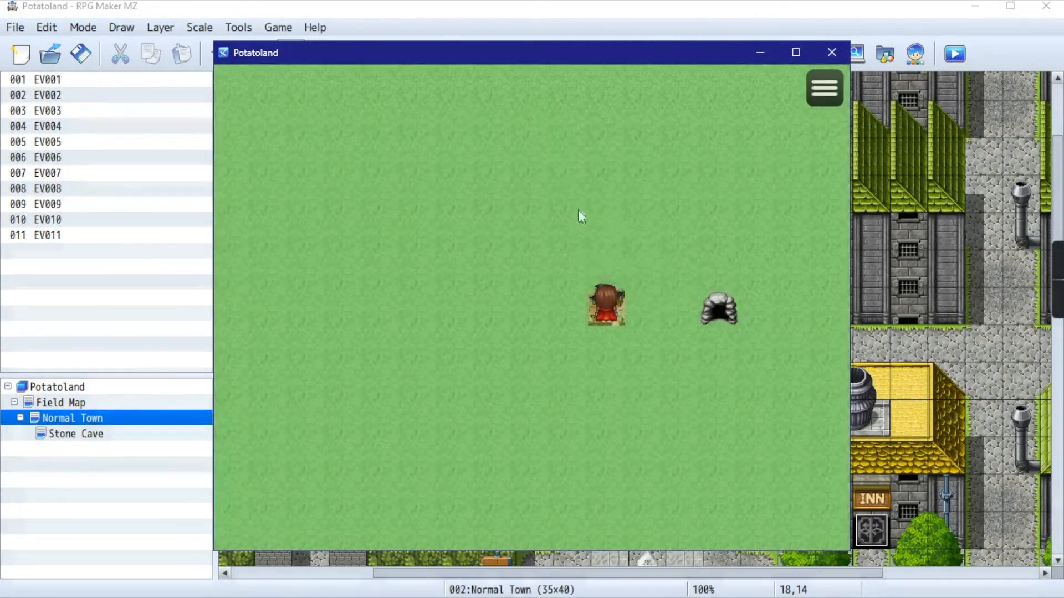
# - Walk the party from the town tile into the stone cave and back out through its south exit
pyautogui.click(597, 233)
pyautogui.click(645, 280)
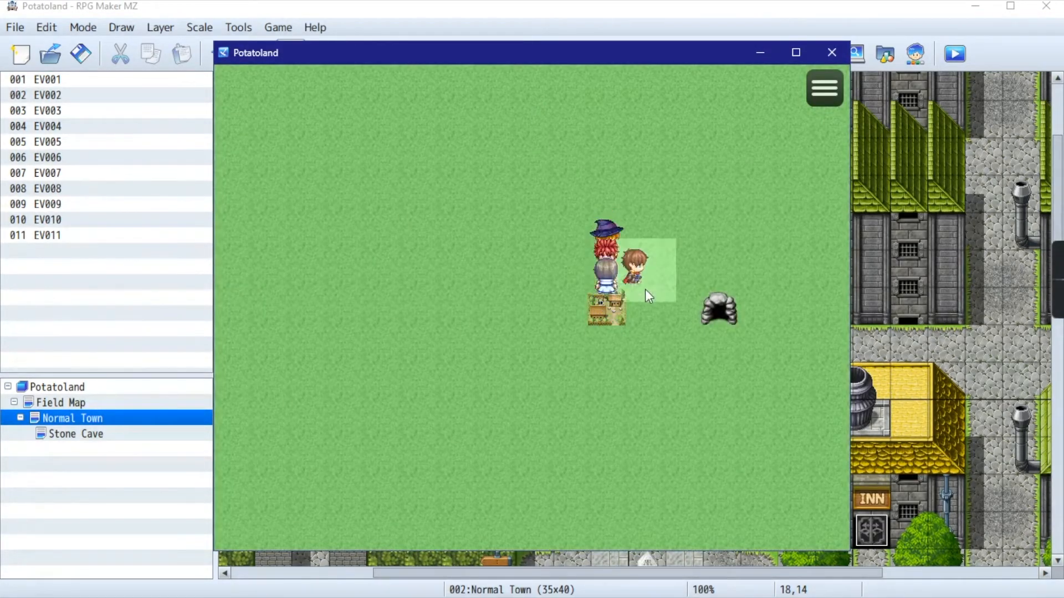
pyautogui.click(709, 312)
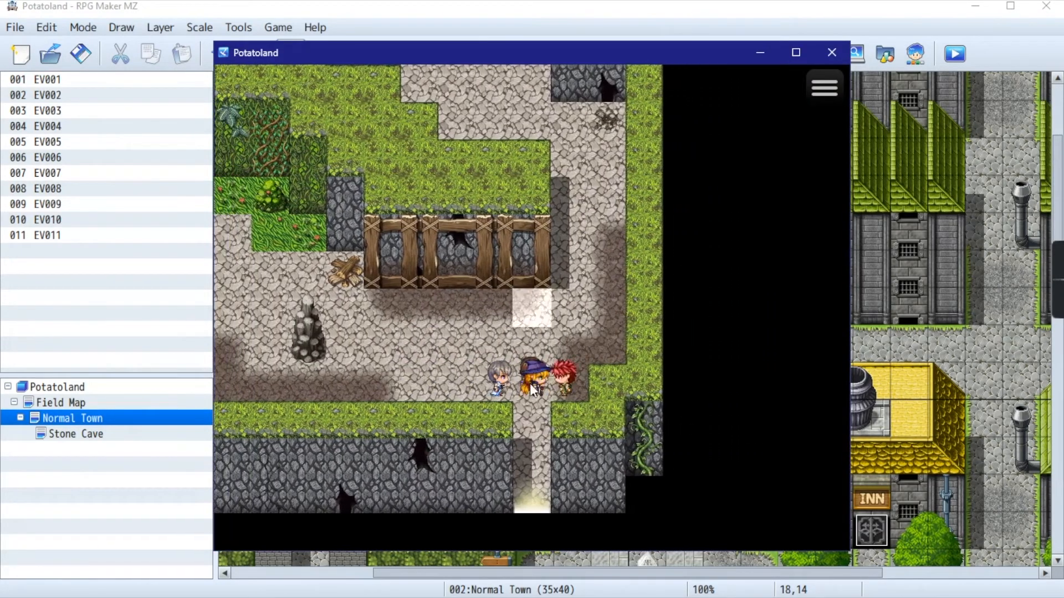
pyautogui.click(533, 492)
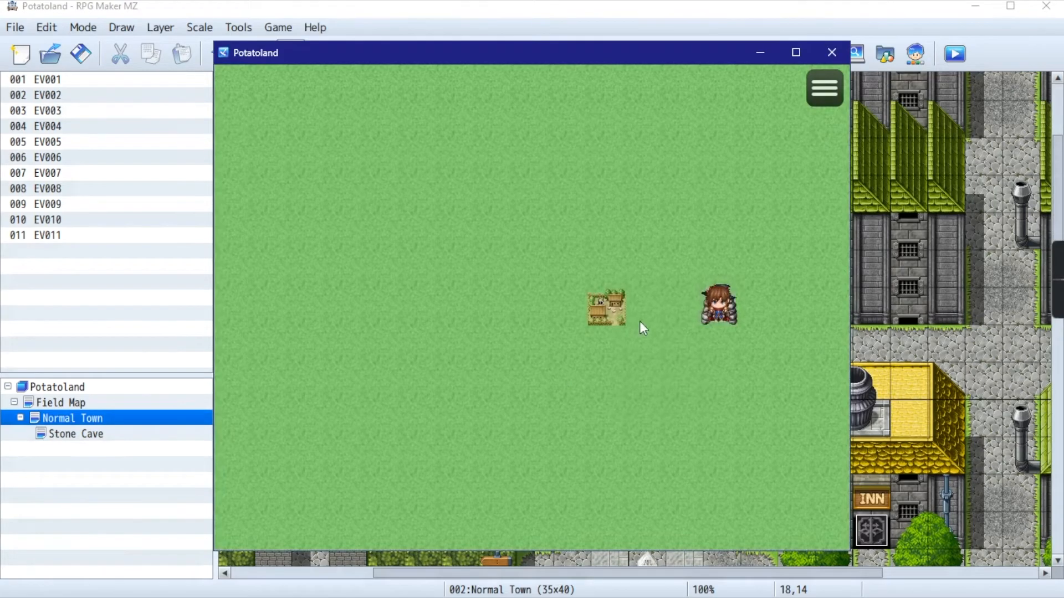
# - Return the party to the town street just north of the obelisk and end the playtest
pyautogui.click(689, 372)
pyautogui.click(657, 279)
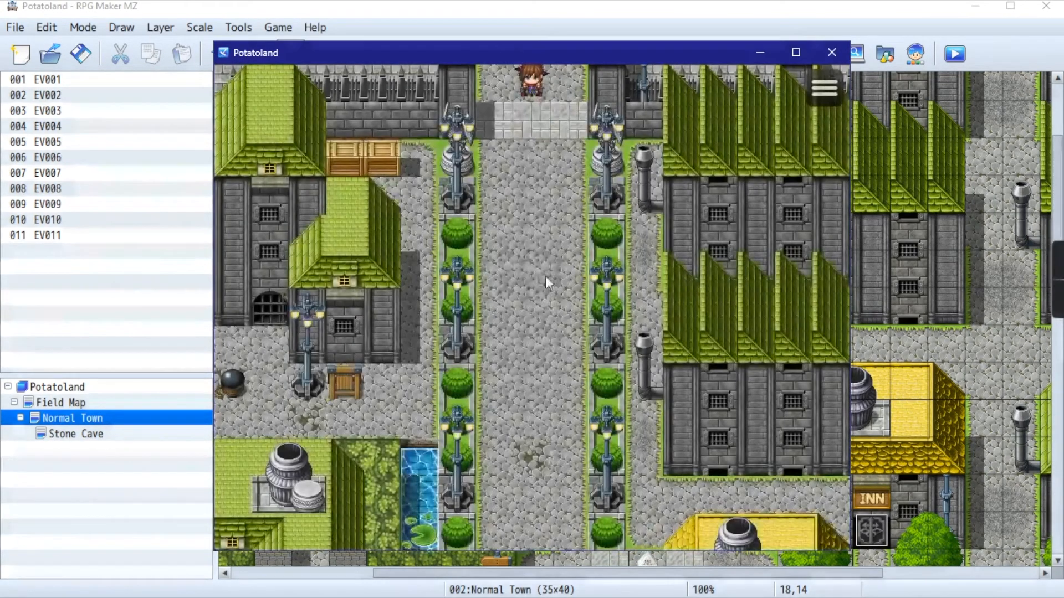
pyautogui.click(532, 380)
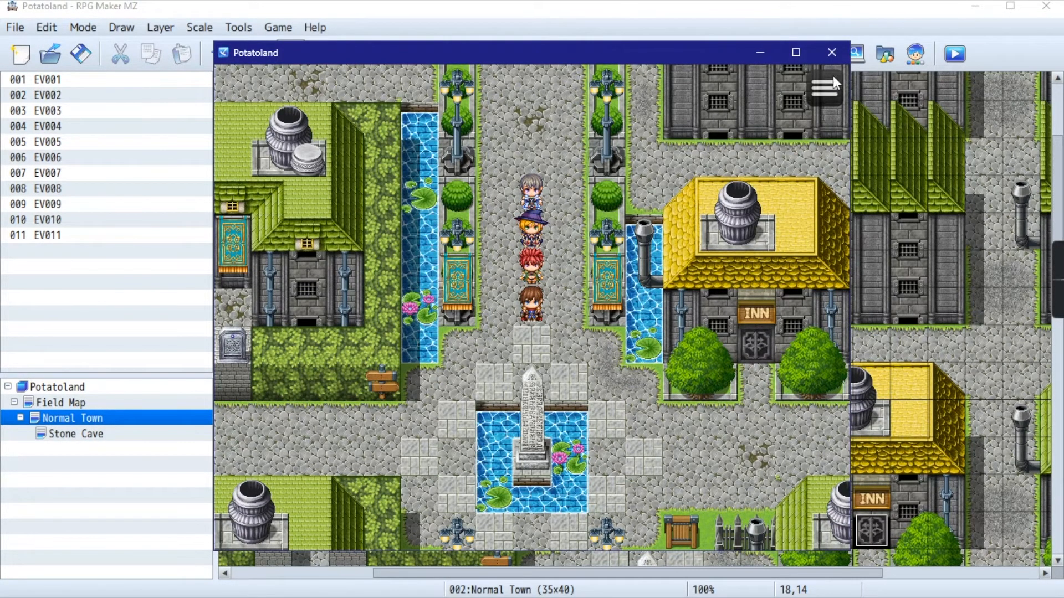
pyautogui.click(831, 53)
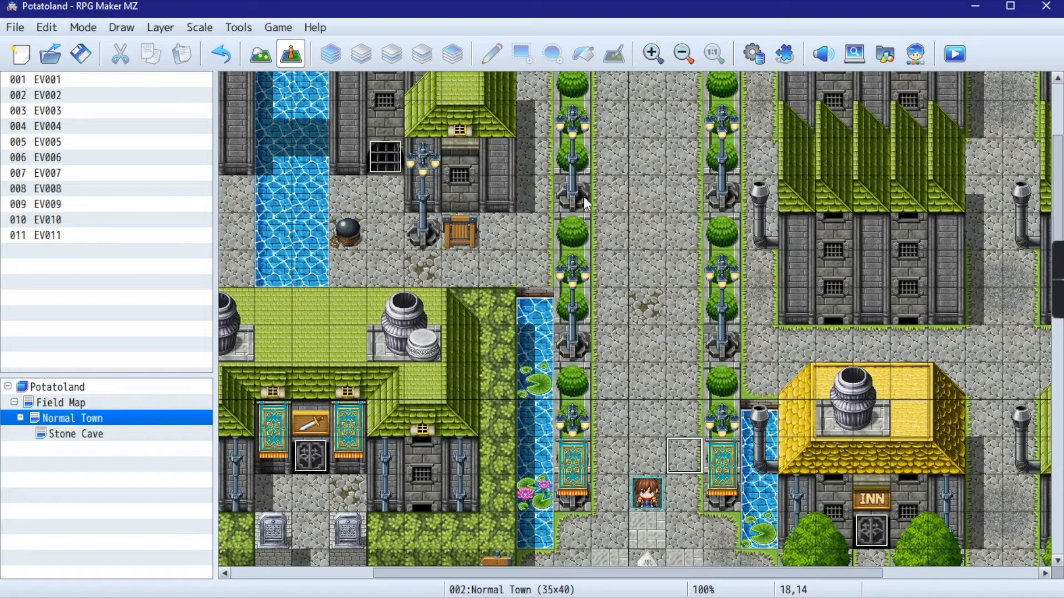
pyautogui.scroll(-2, 680, 413)
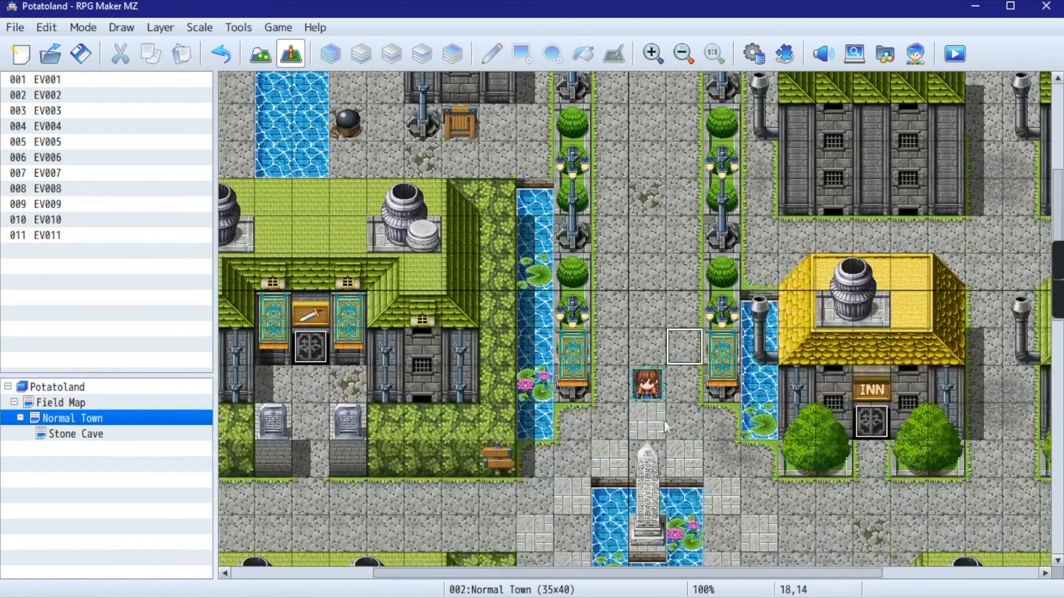